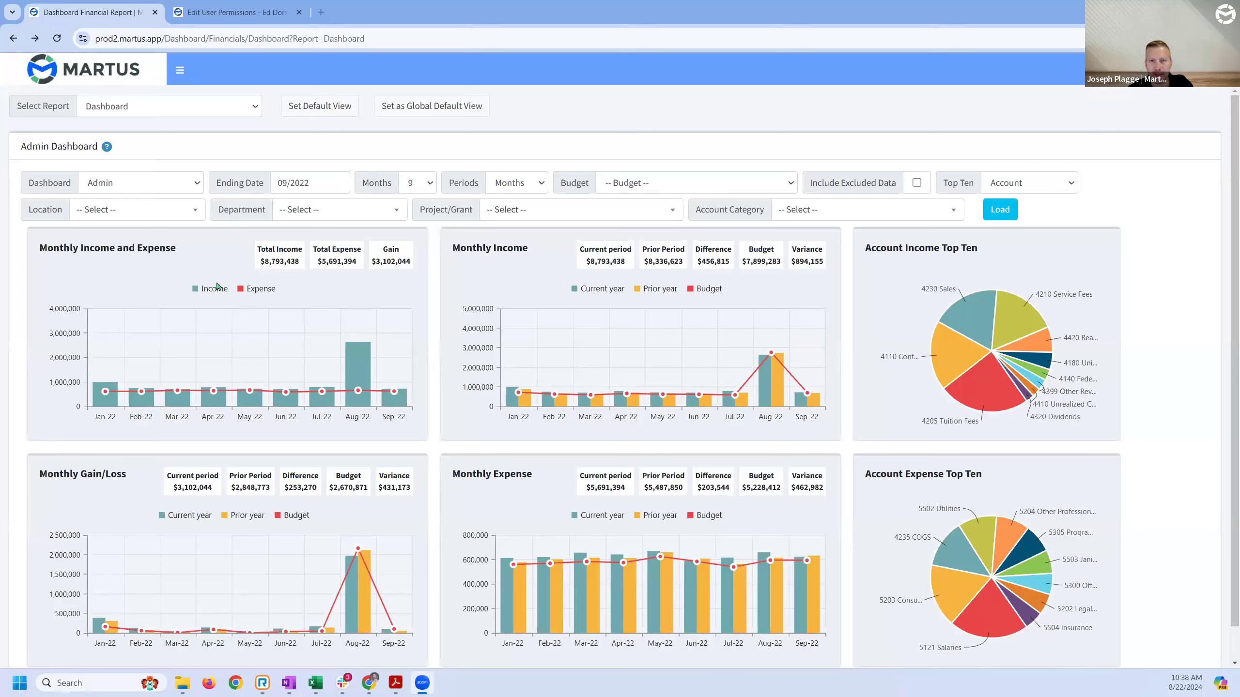
- Expand the navigation and review the pages available under Planner, Personnel Budgeting and Setup
left_click(179, 78)
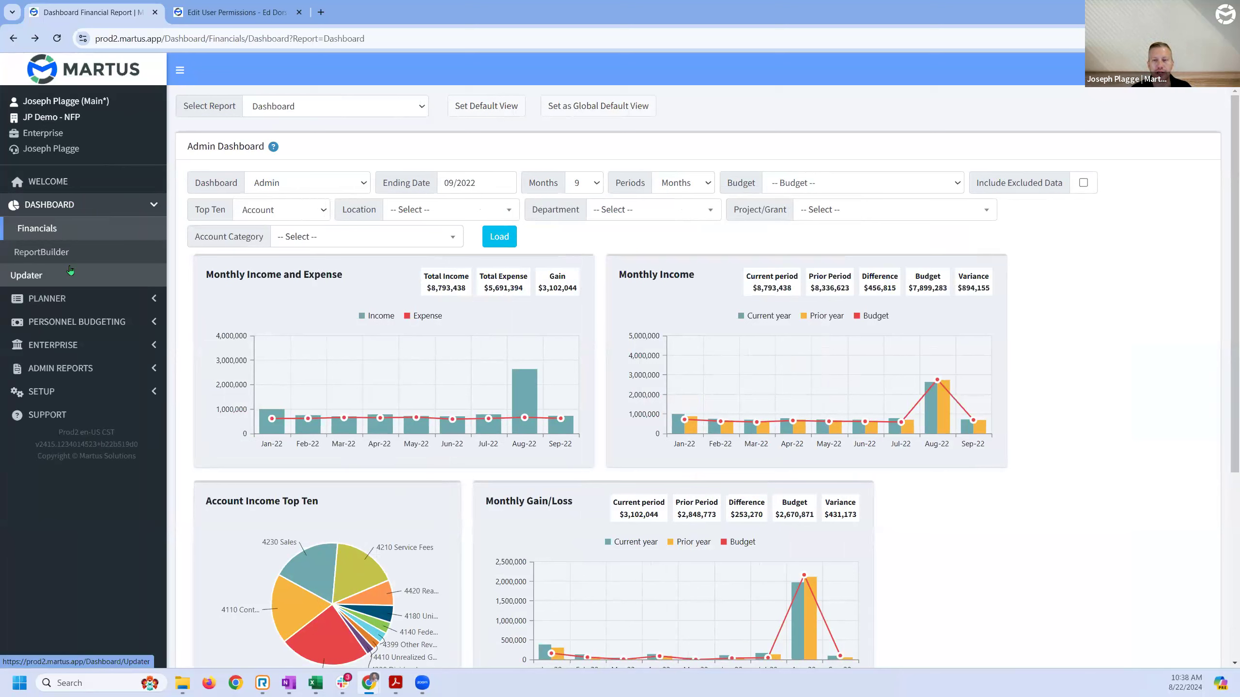
left_click(62, 298)
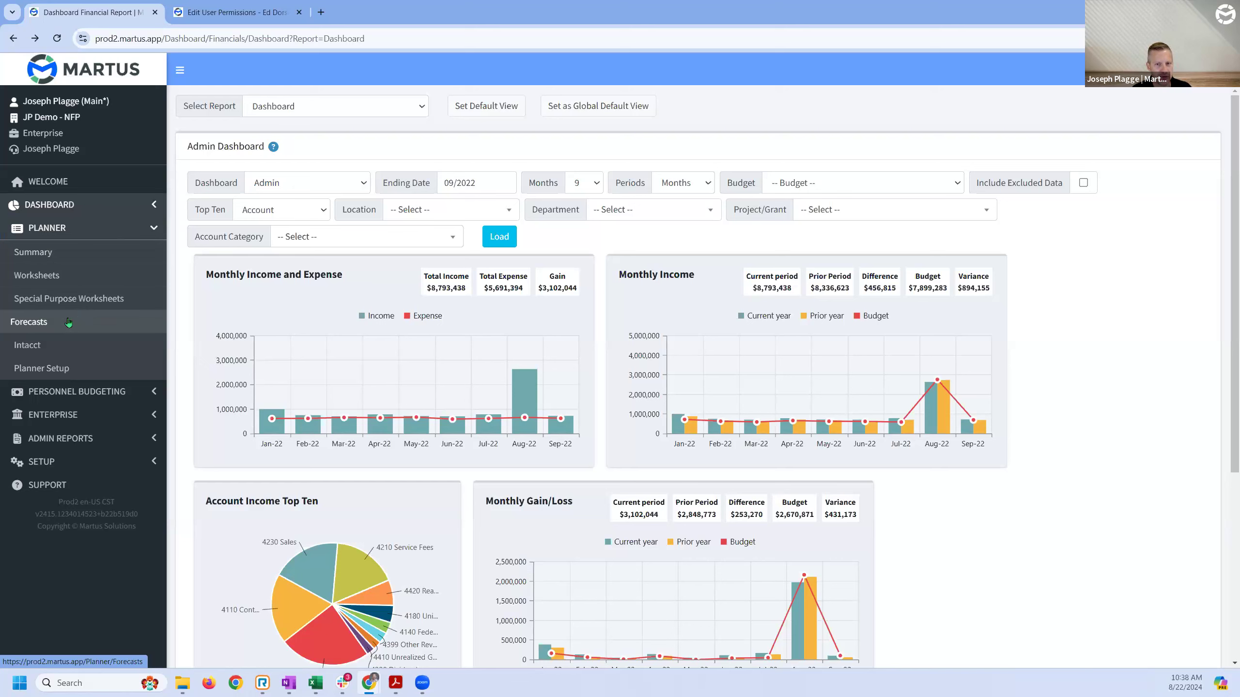
left_click(69, 391)
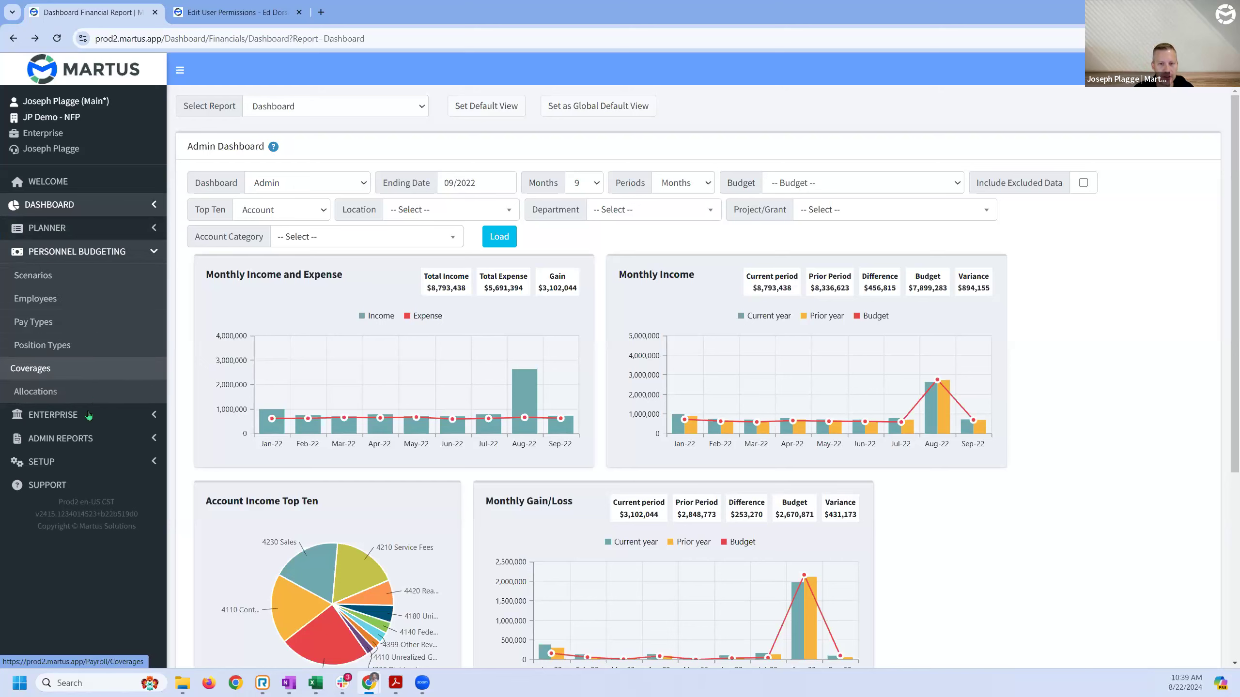
left_click(67, 462)
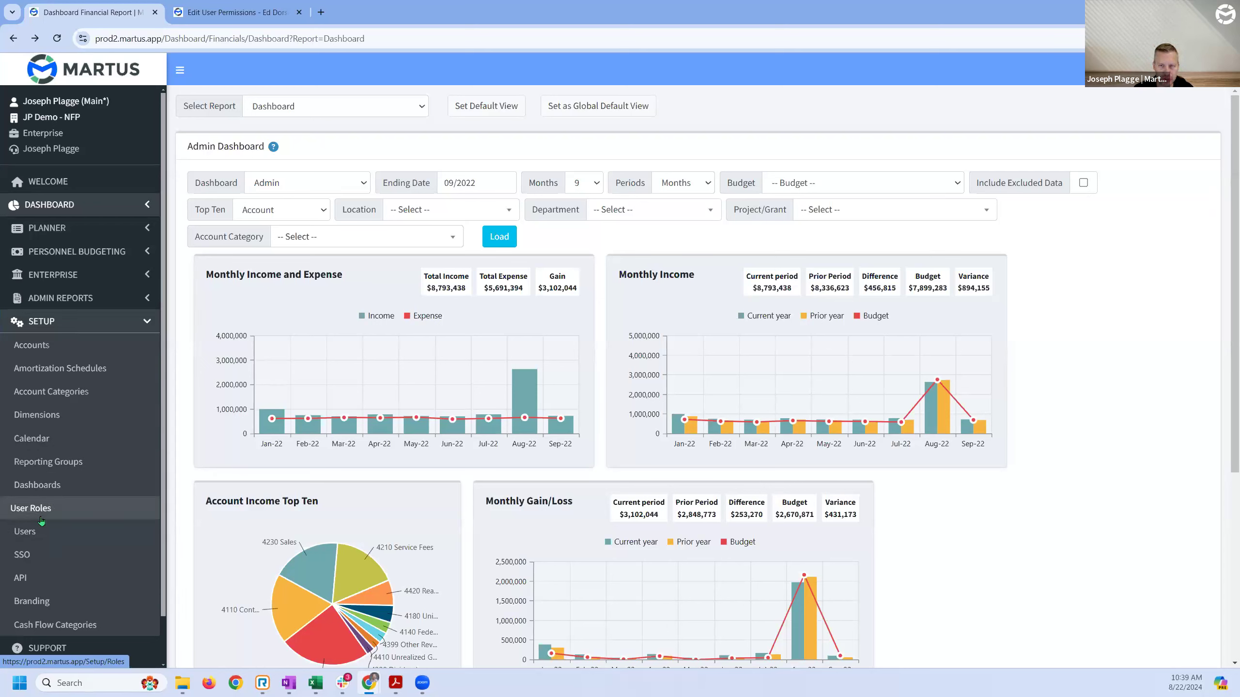
- Review the example user's permissions and their Location and Department dimension restrictions, and return to the financial dashboard
left_click(232, 14)
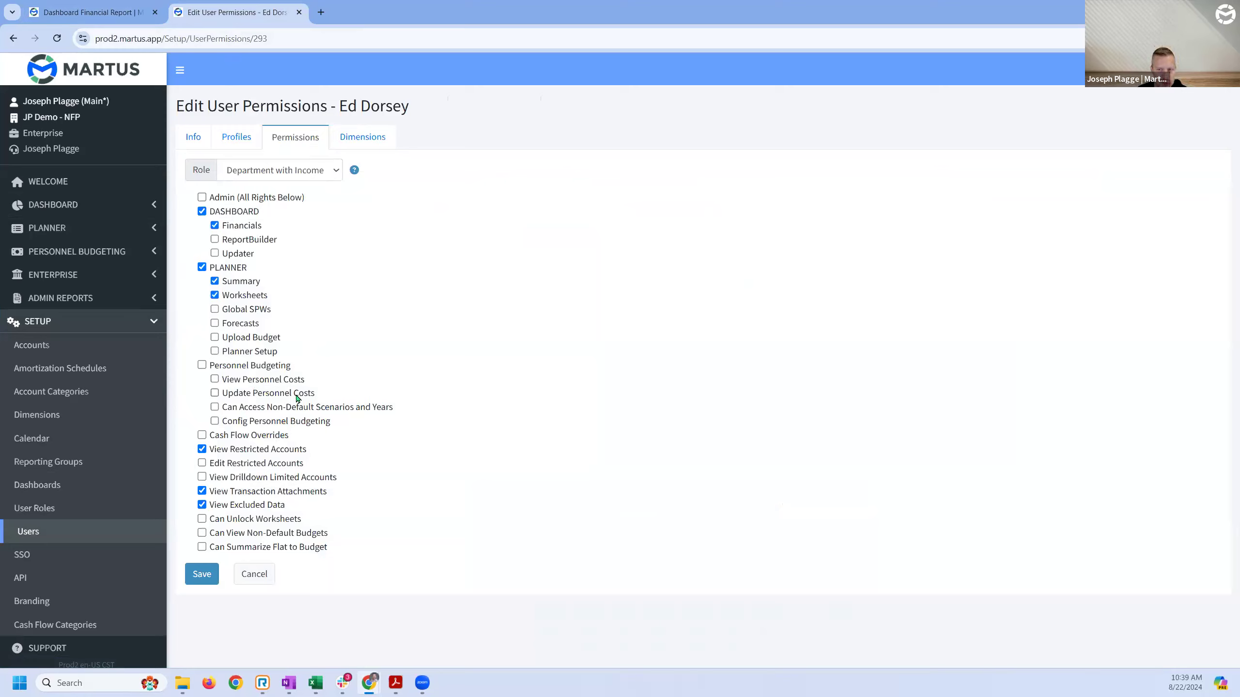
left_click(363, 138)
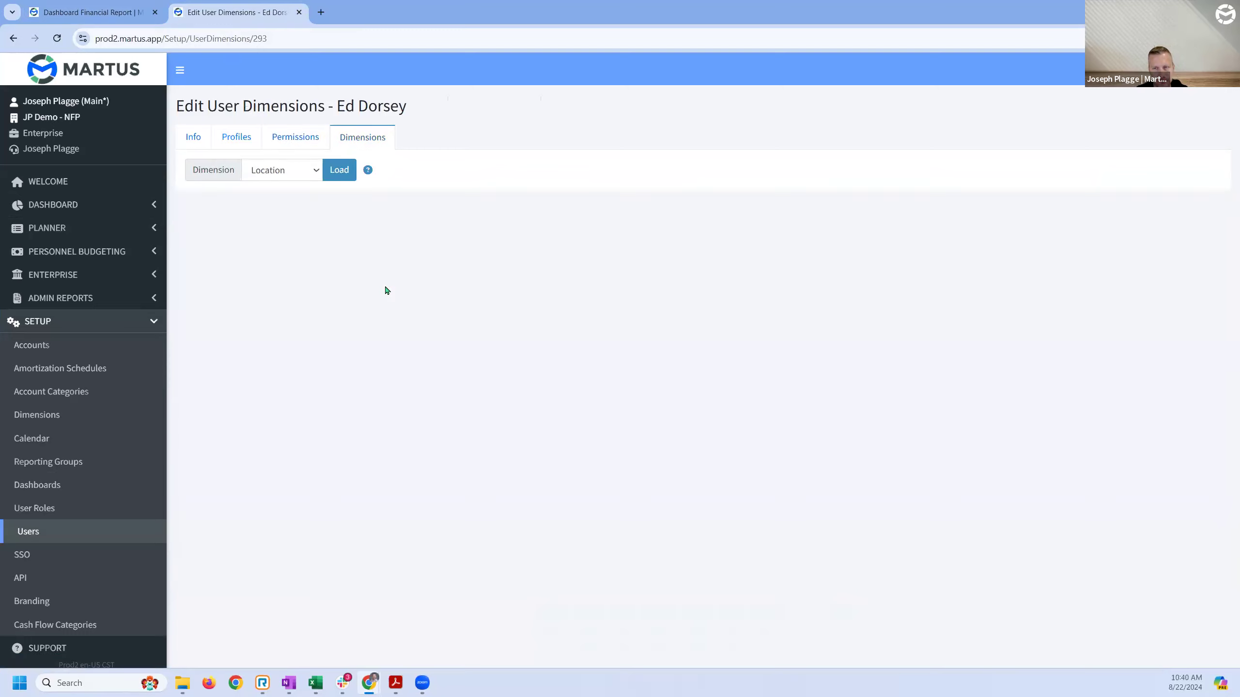
left_click(301, 169)
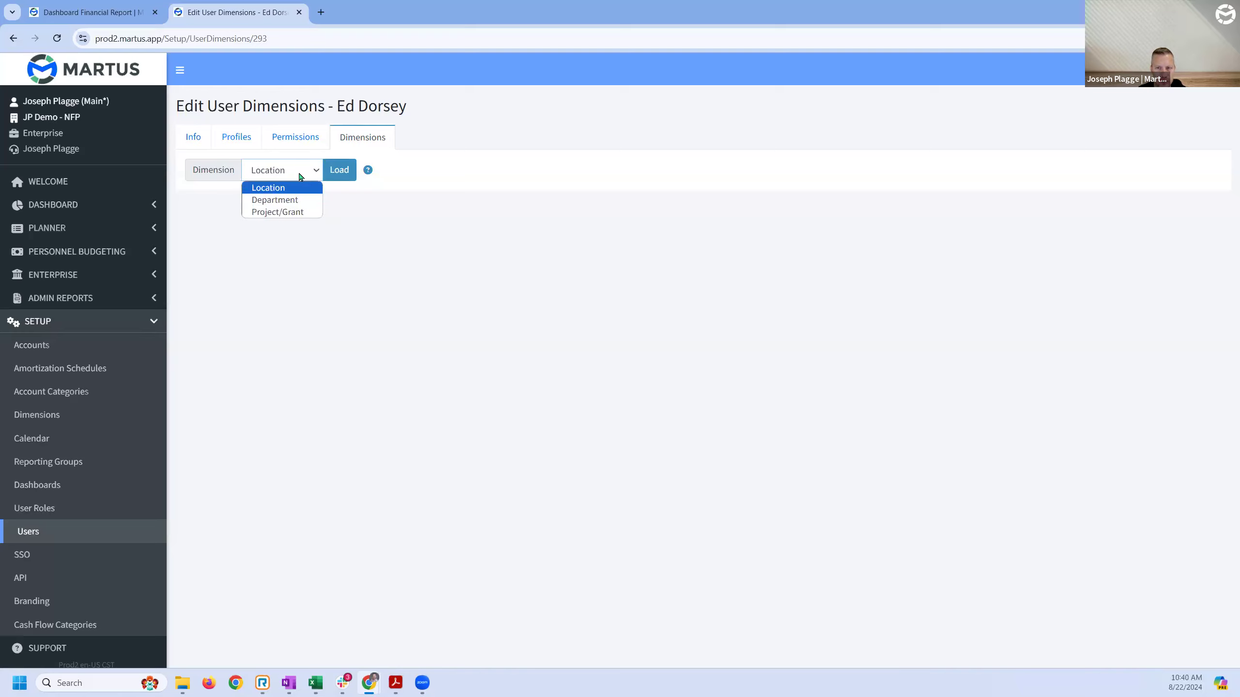
left_click(333, 176)
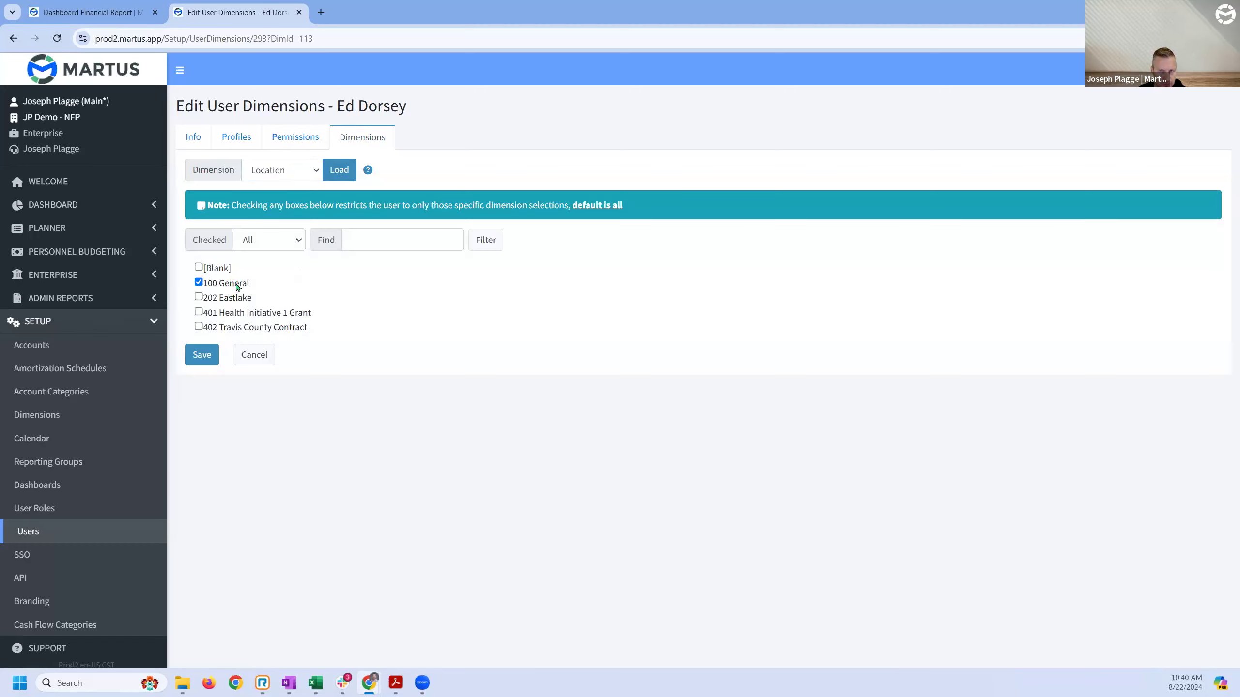
left_click(283, 175)
left_click(280, 200)
left_click(326, 177)
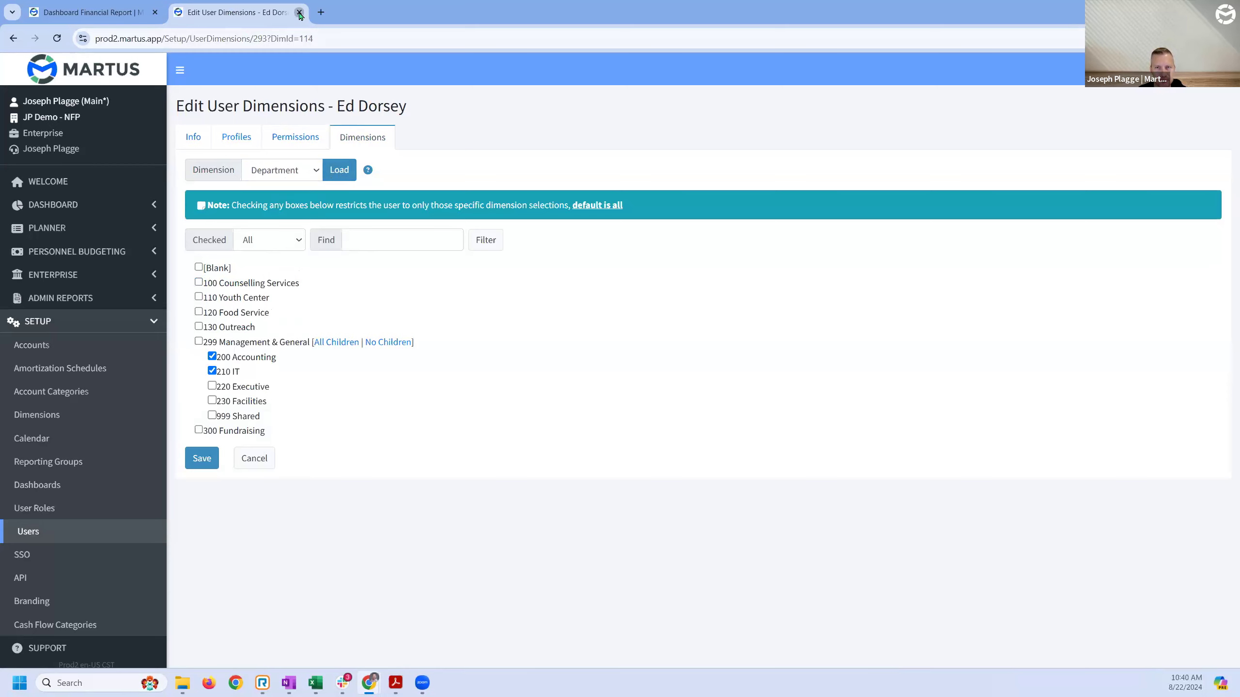
left_click(86, 11)
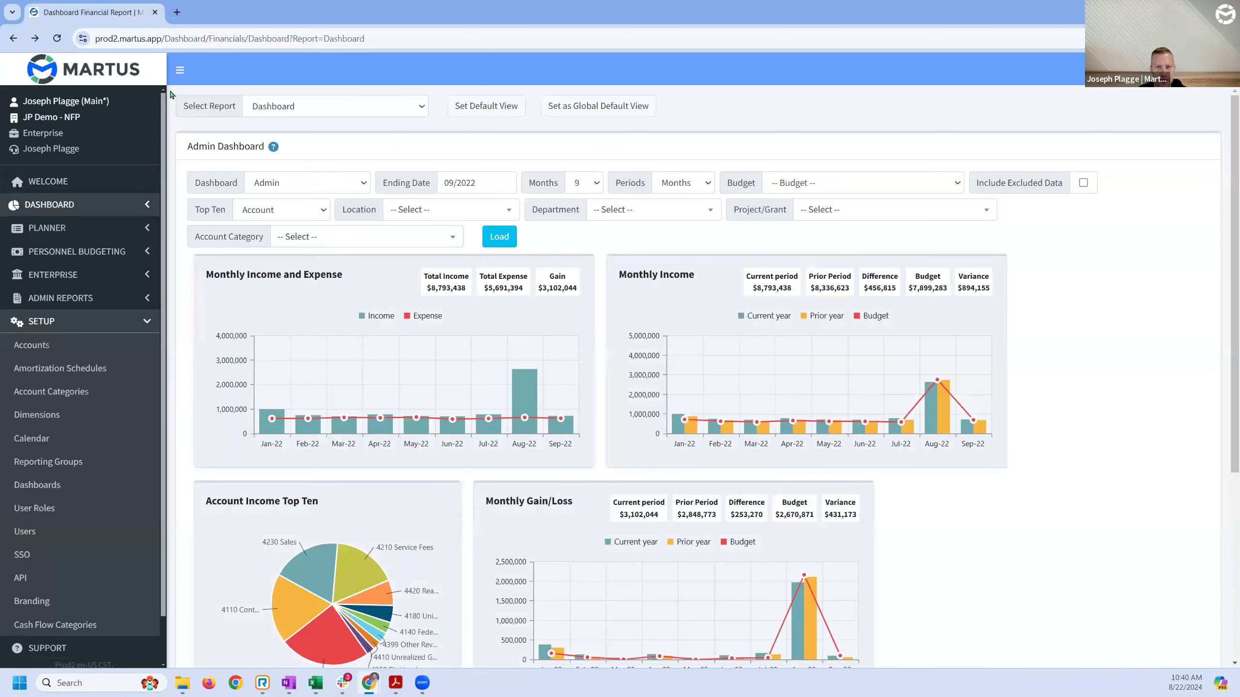
- Collapse the navigation and switch the financial report from Dashboard to Income Statement
left_click(180, 71)
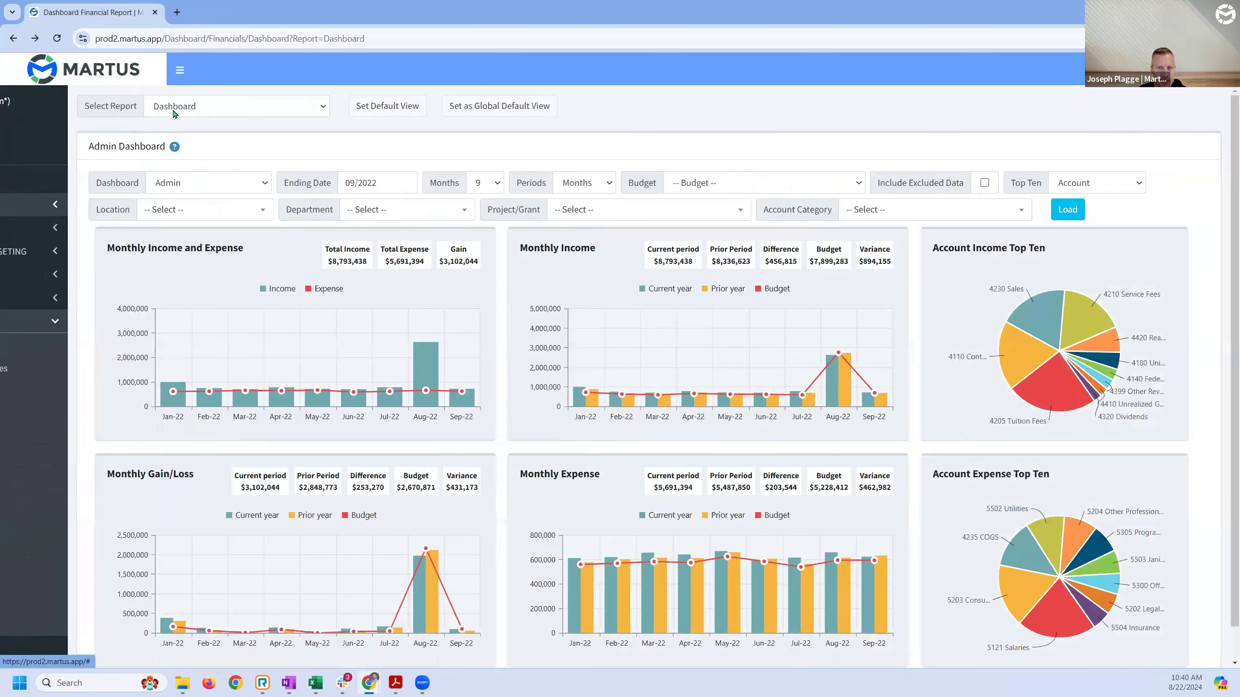
left_click(174, 109)
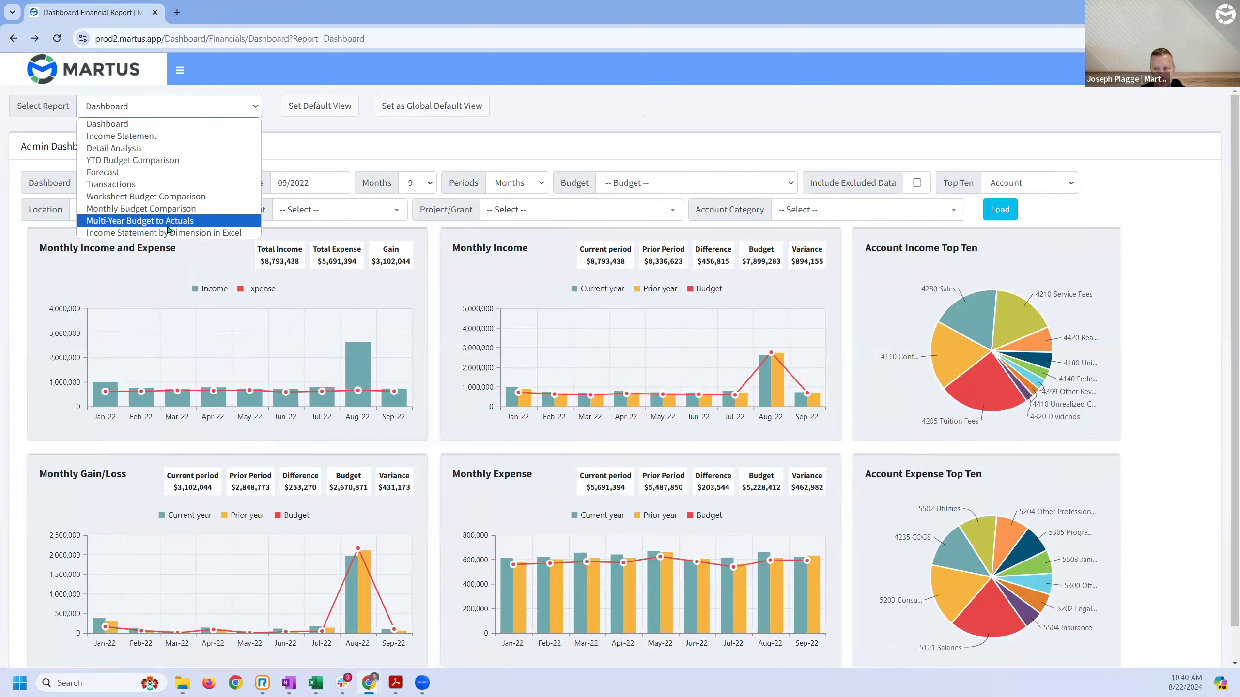
left_click(170, 137)
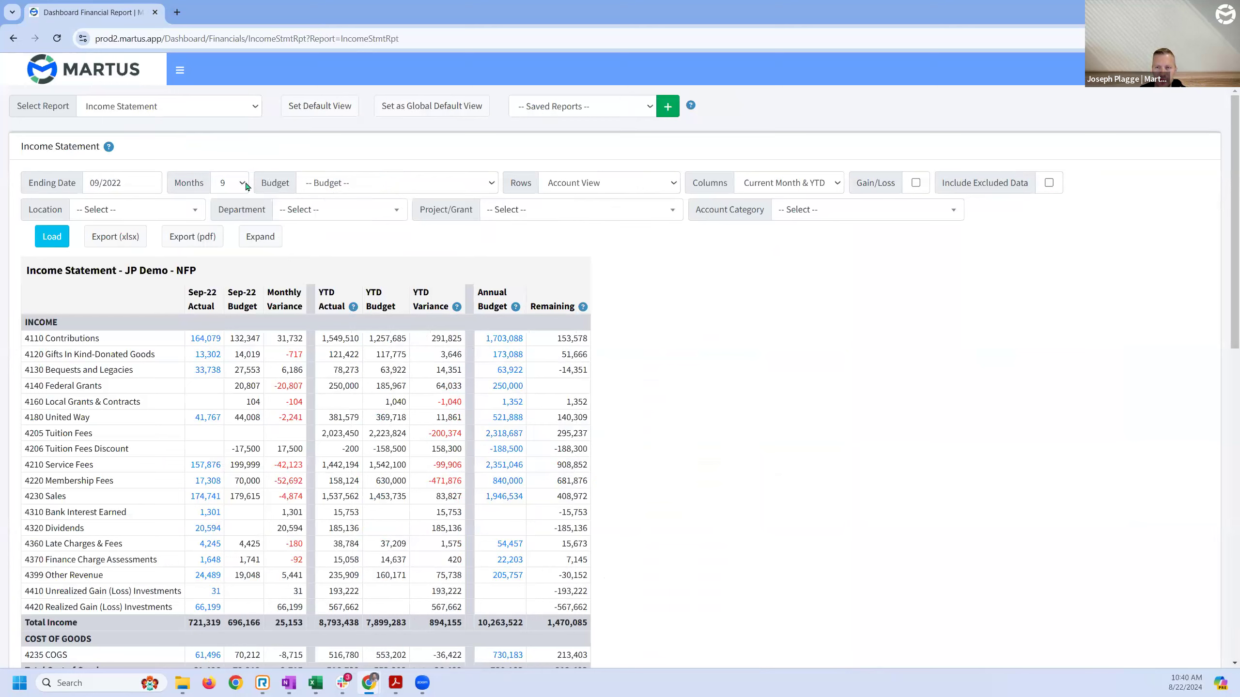
- Review the Location, Department and Project/Grant filters and the available row and column views of the income statement
left_click_drag(30, 210, 61, 210)
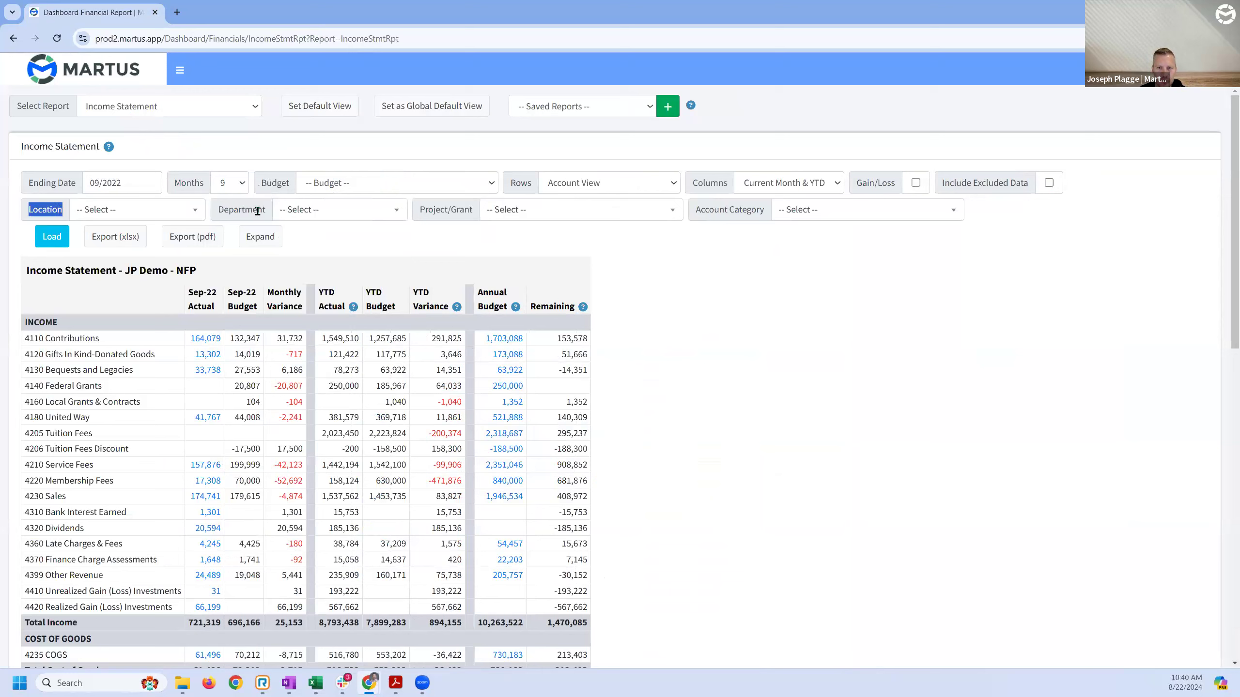
left_click_drag(219, 210, 259, 210)
left_click_drag(419, 210, 458, 209)
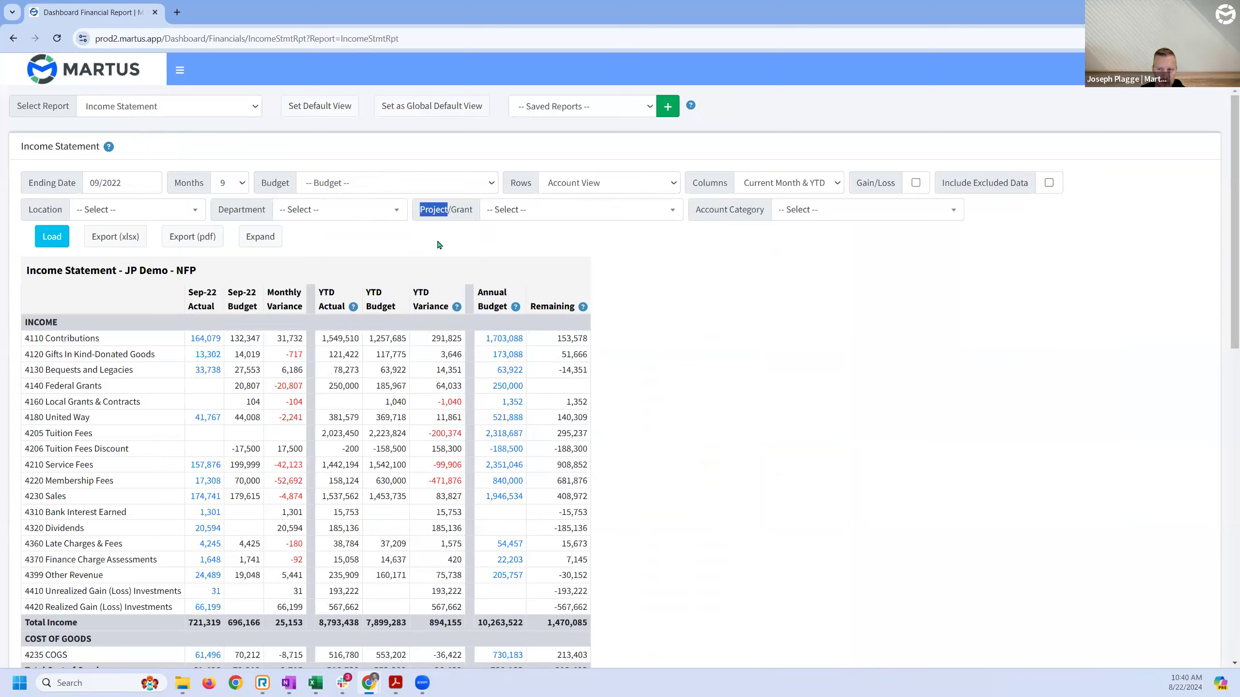
left_click(529, 156)
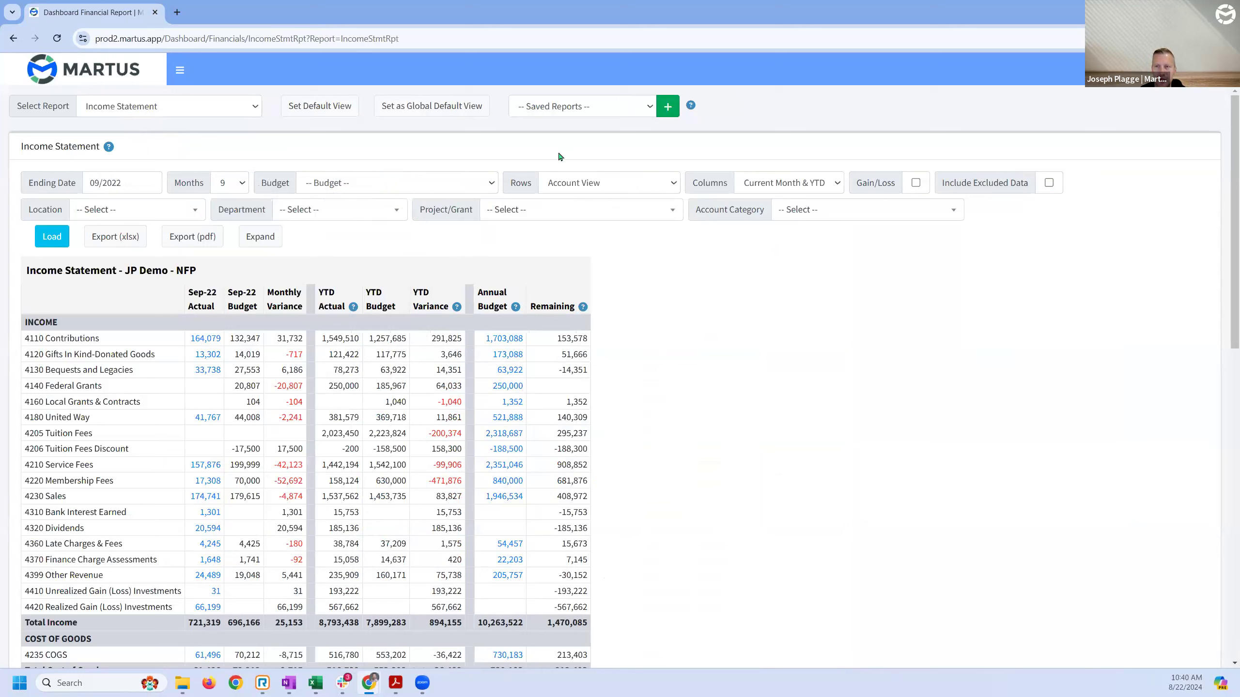
left_click(673, 183)
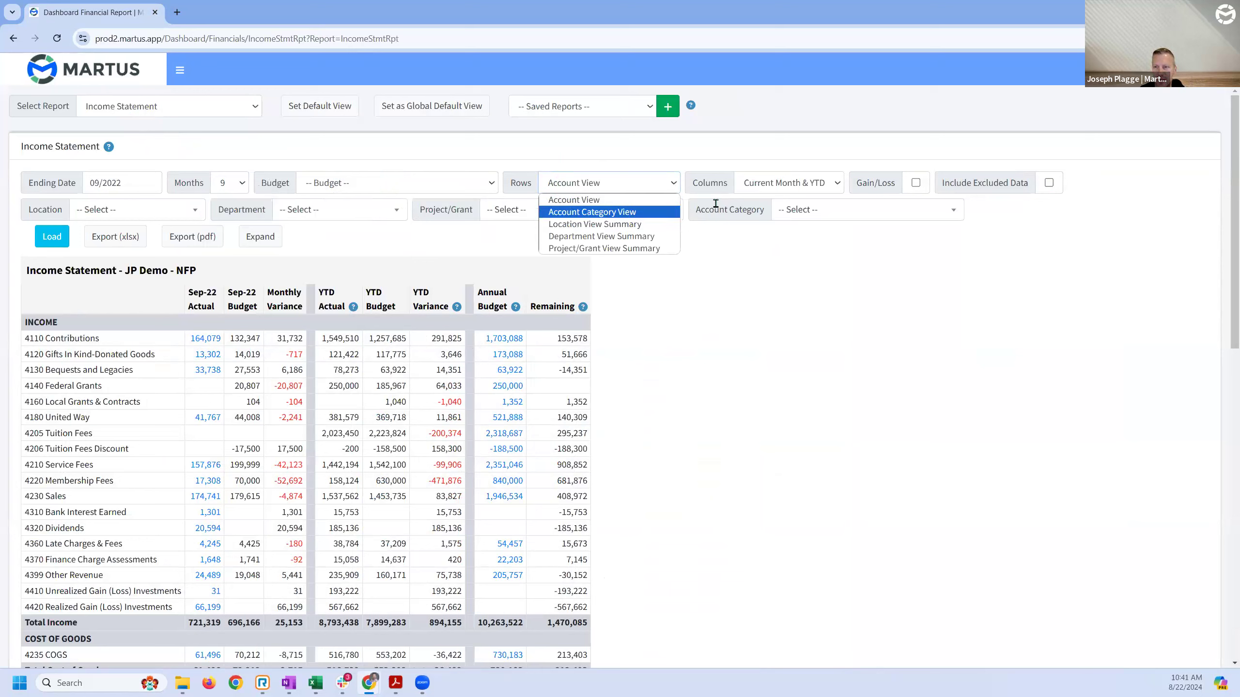
left_click(767, 186)
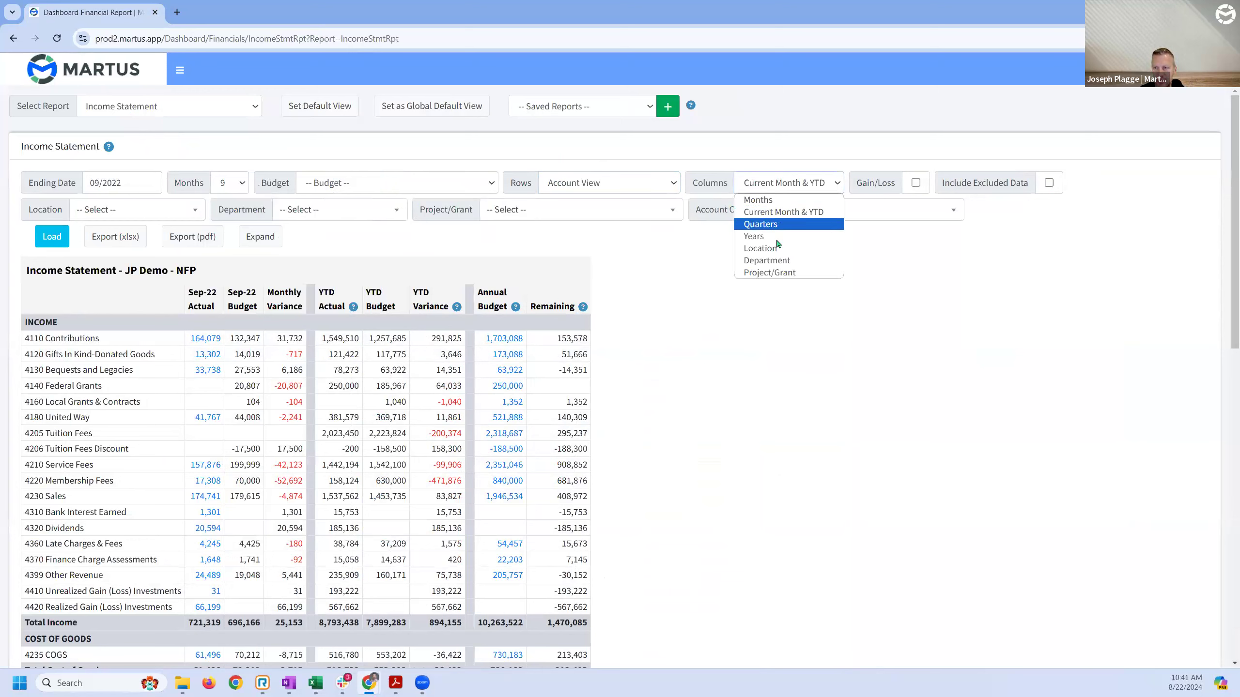
- Load the income statement with Account Category View rows, and again with Department View Summary rows
left_click(649, 185)
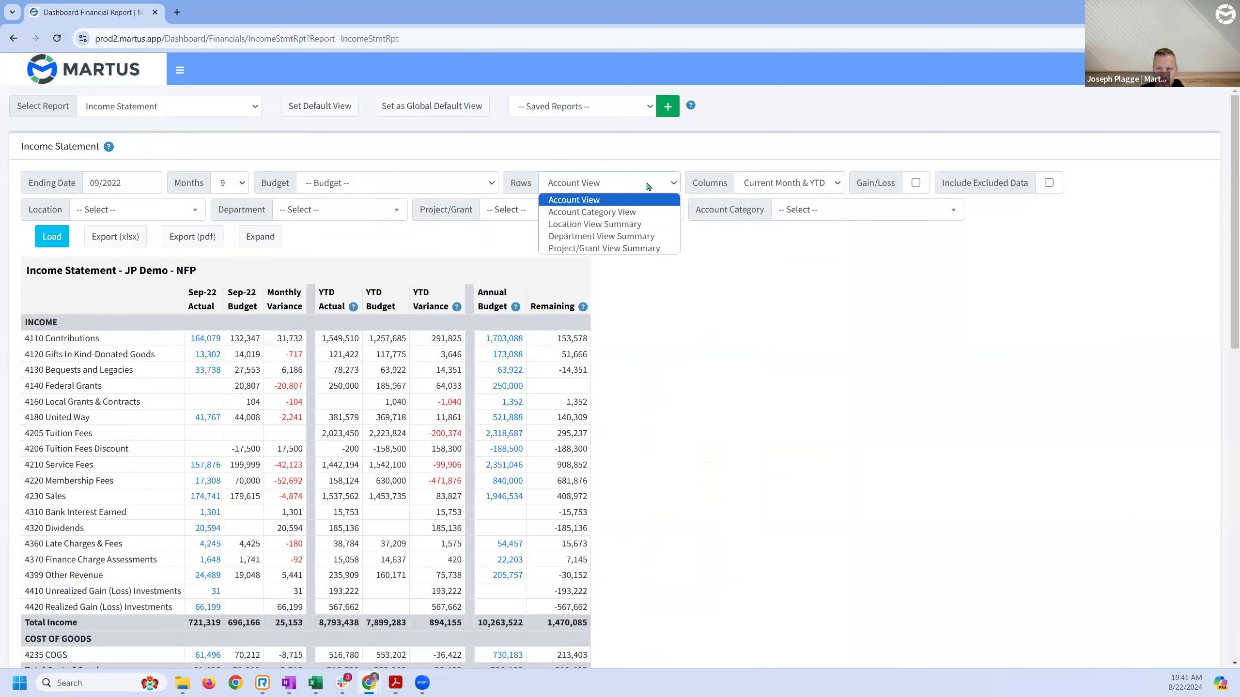
left_click(610, 212)
left_click(44, 237)
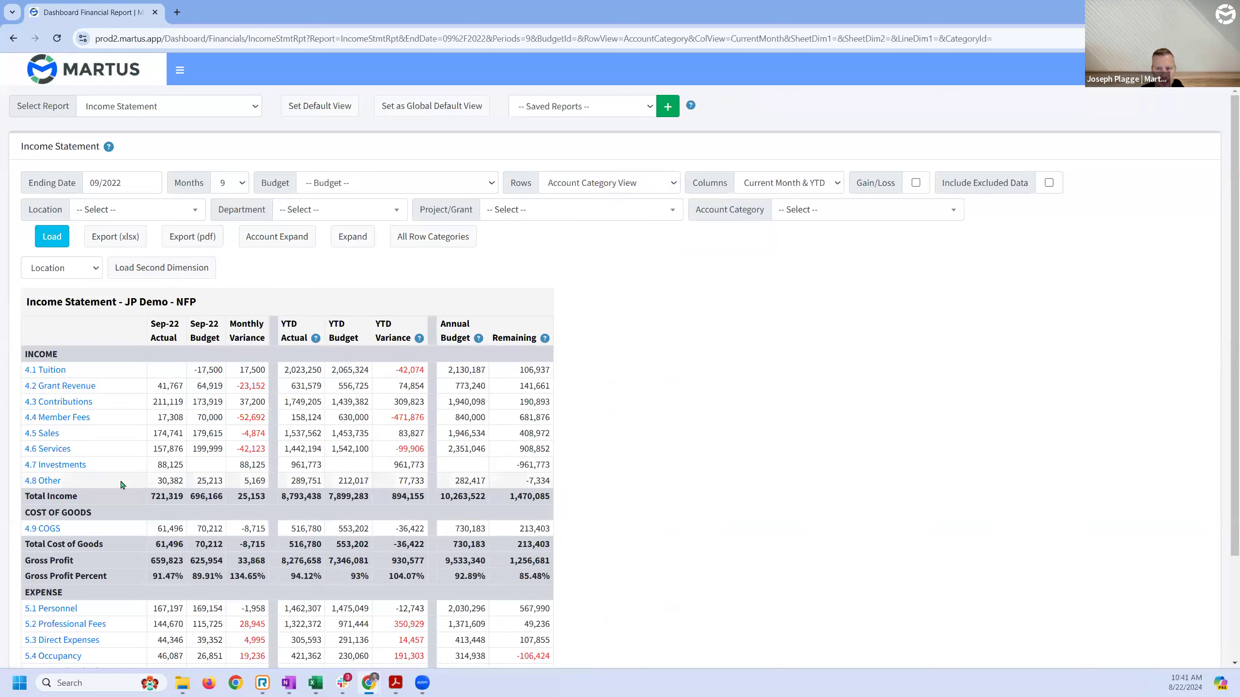
left_click(611, 185)
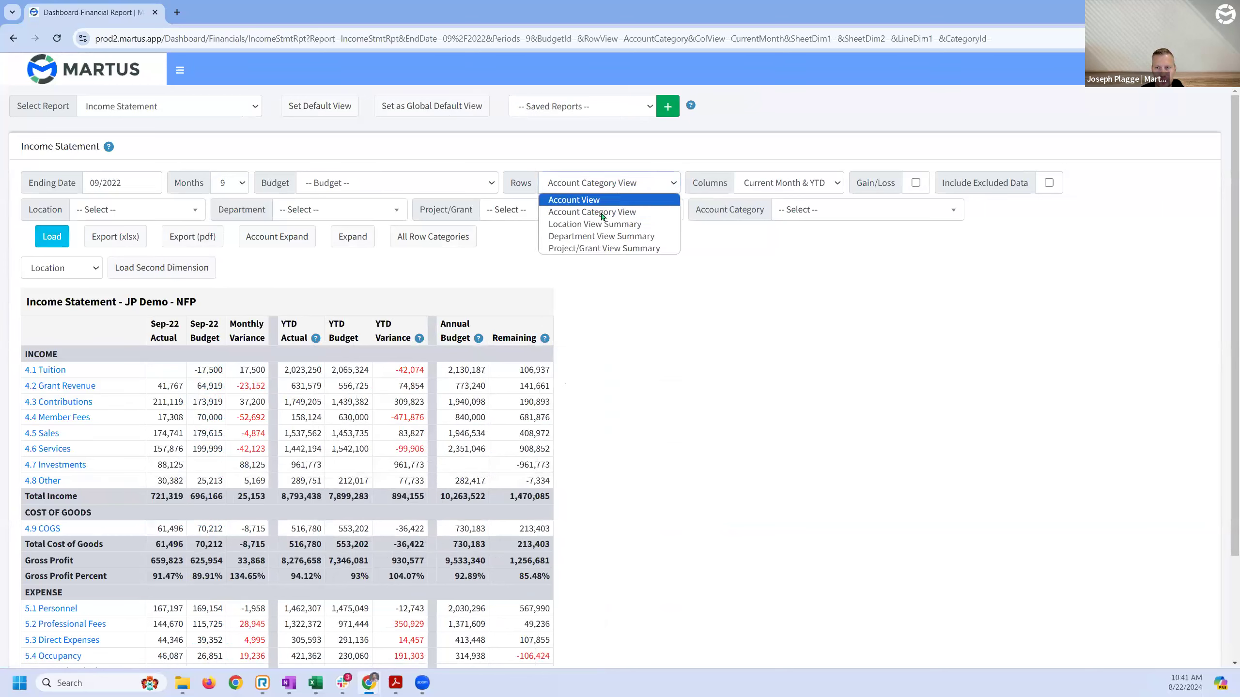
left_click(593, 236)
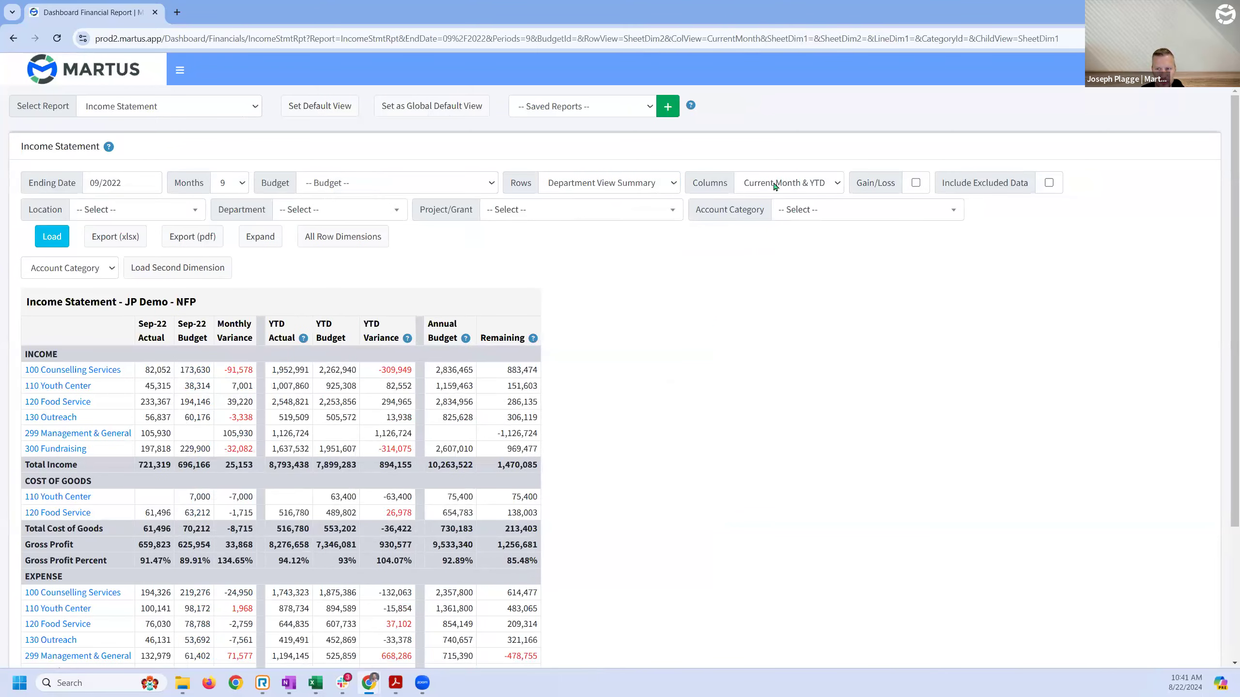
- Reload the income statement with Account View rows and Months columns
left_click(577, 188)
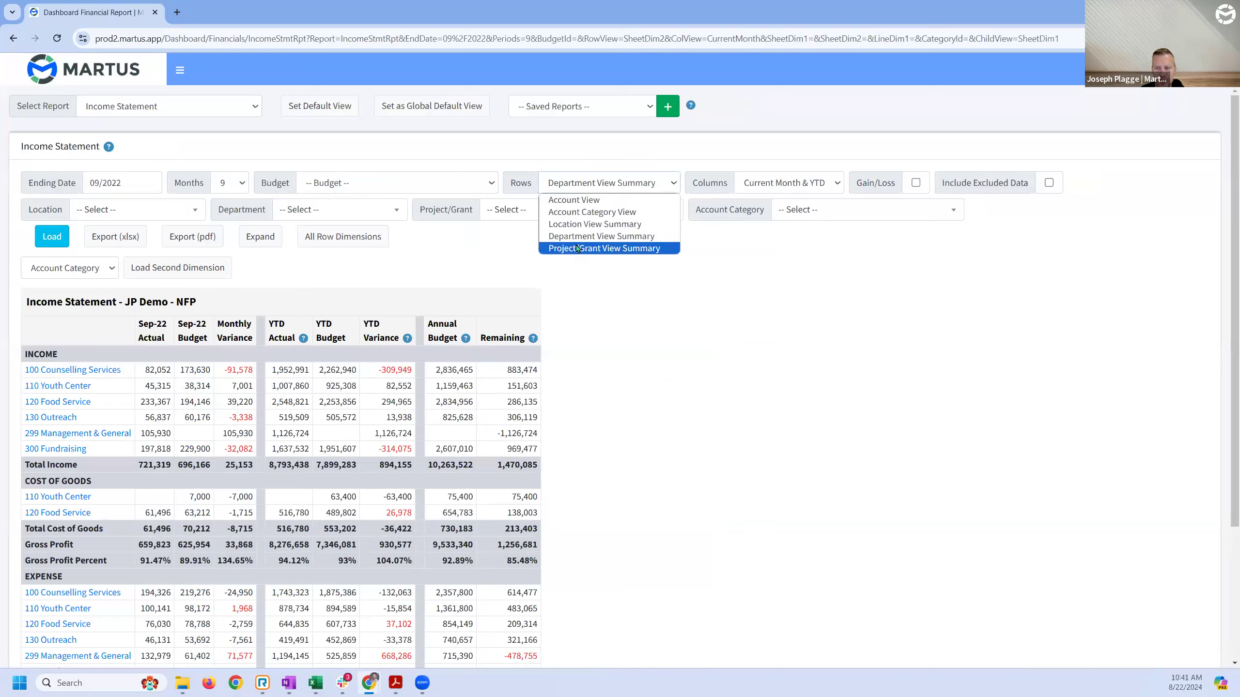
left_click(585, 200)
left_click(794, 183)
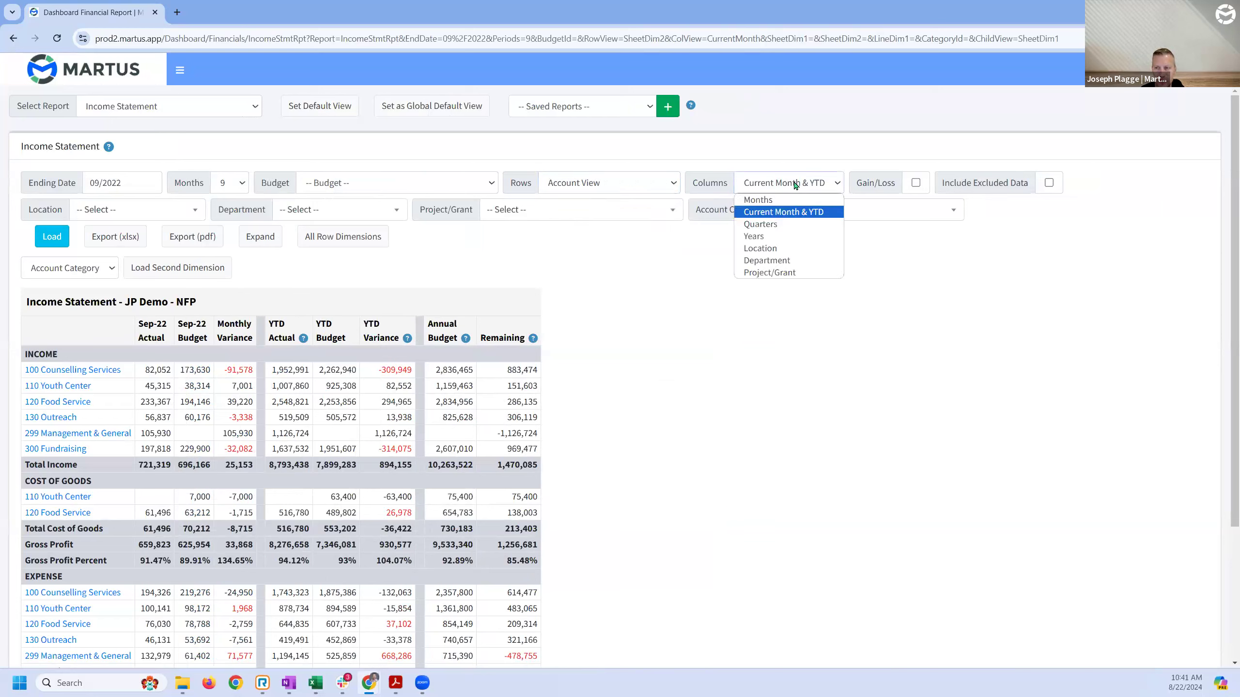
left_click(772, 199)
left_click(63, 237)
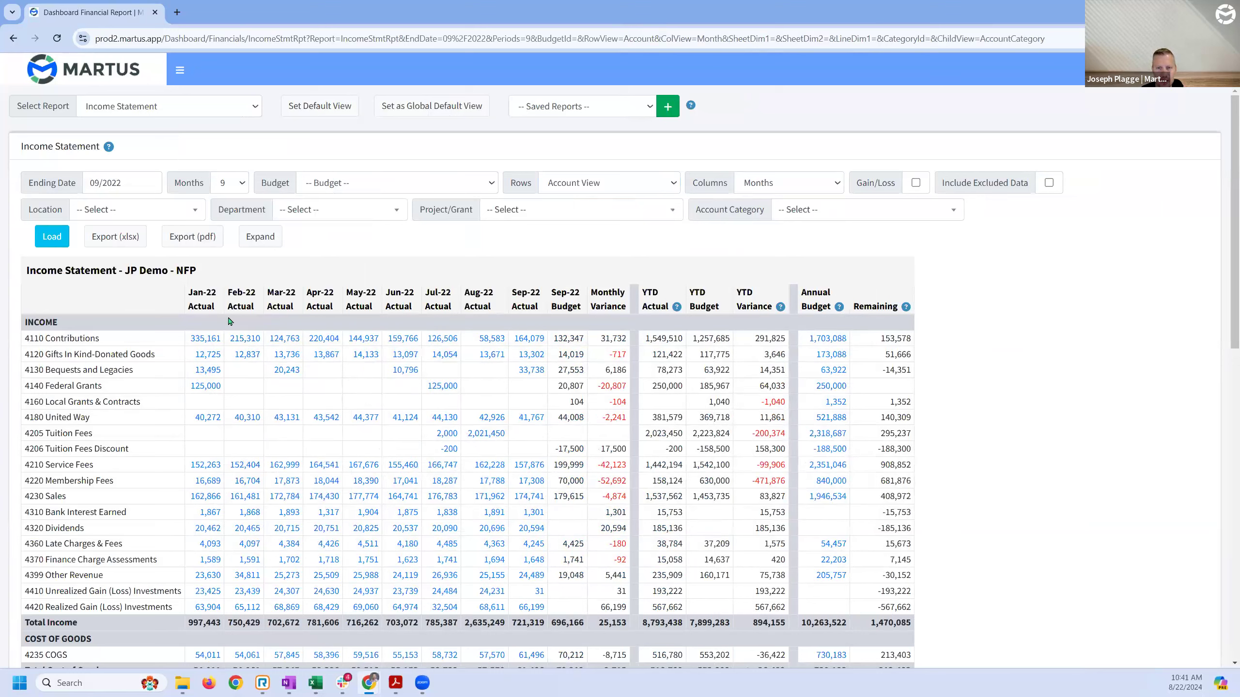
- Drill down into the Jan-22 actual for 5300 Office Supplies to list its transactions
scroll(408, 359, "down", 1)
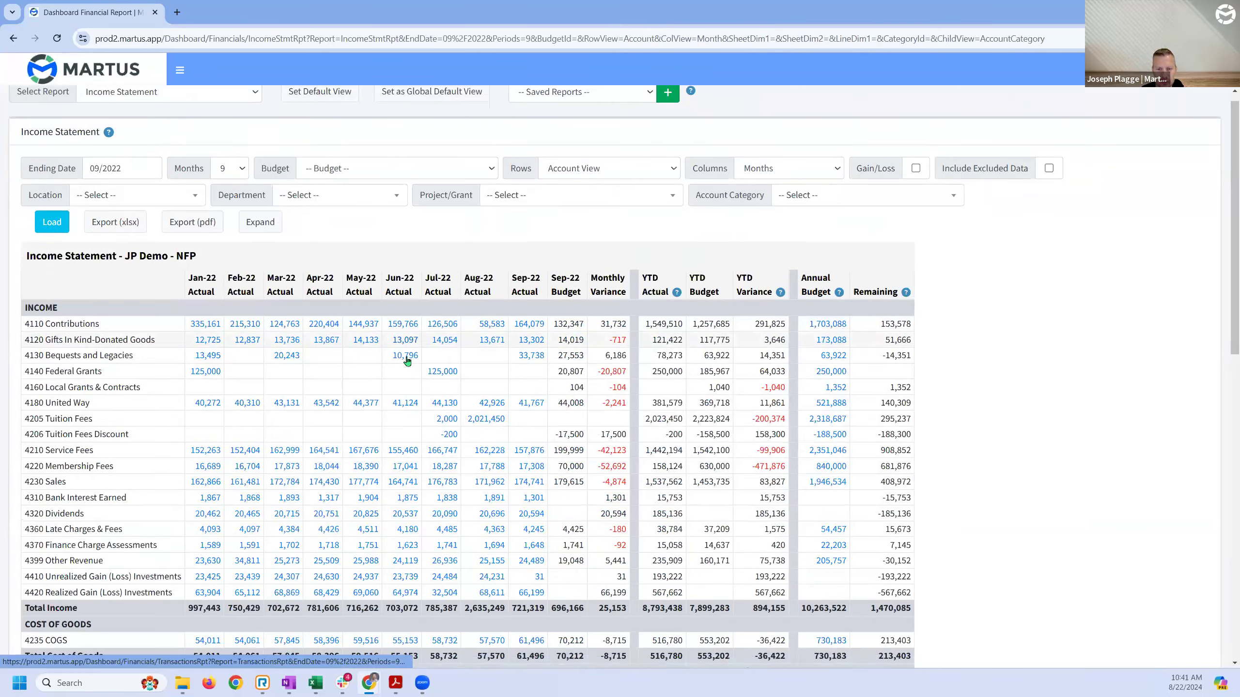
scroll(408, 359, "down", 8)
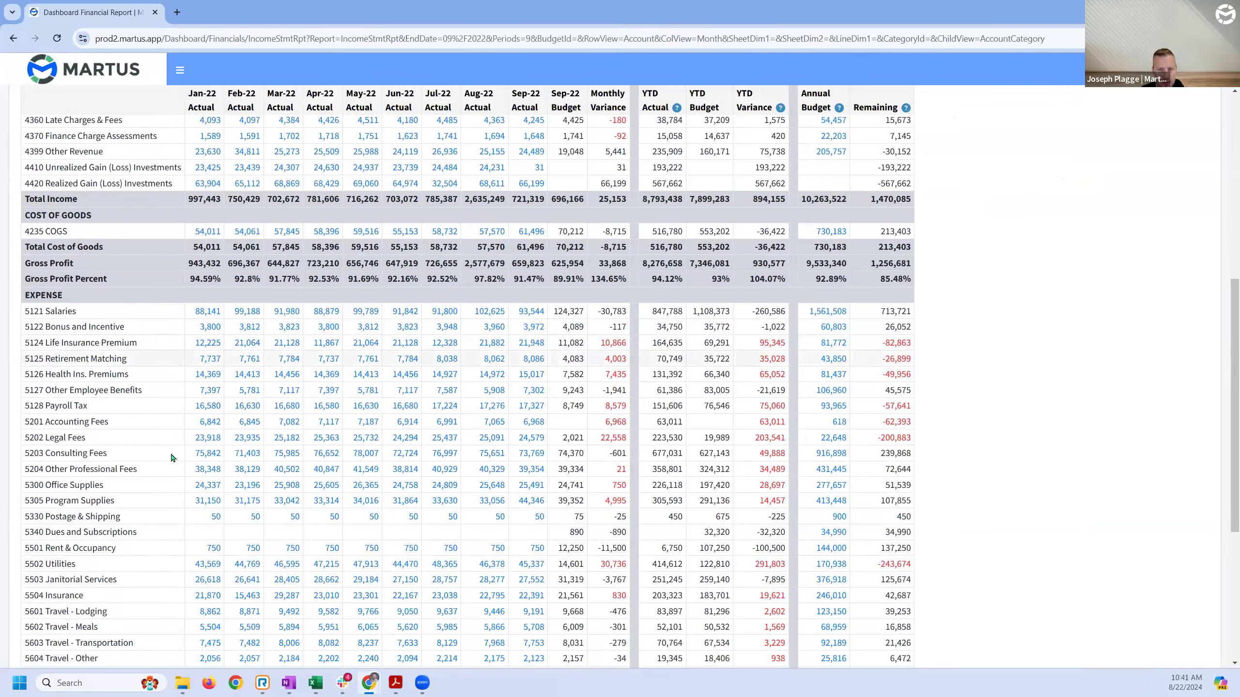
left_click(210, 486)
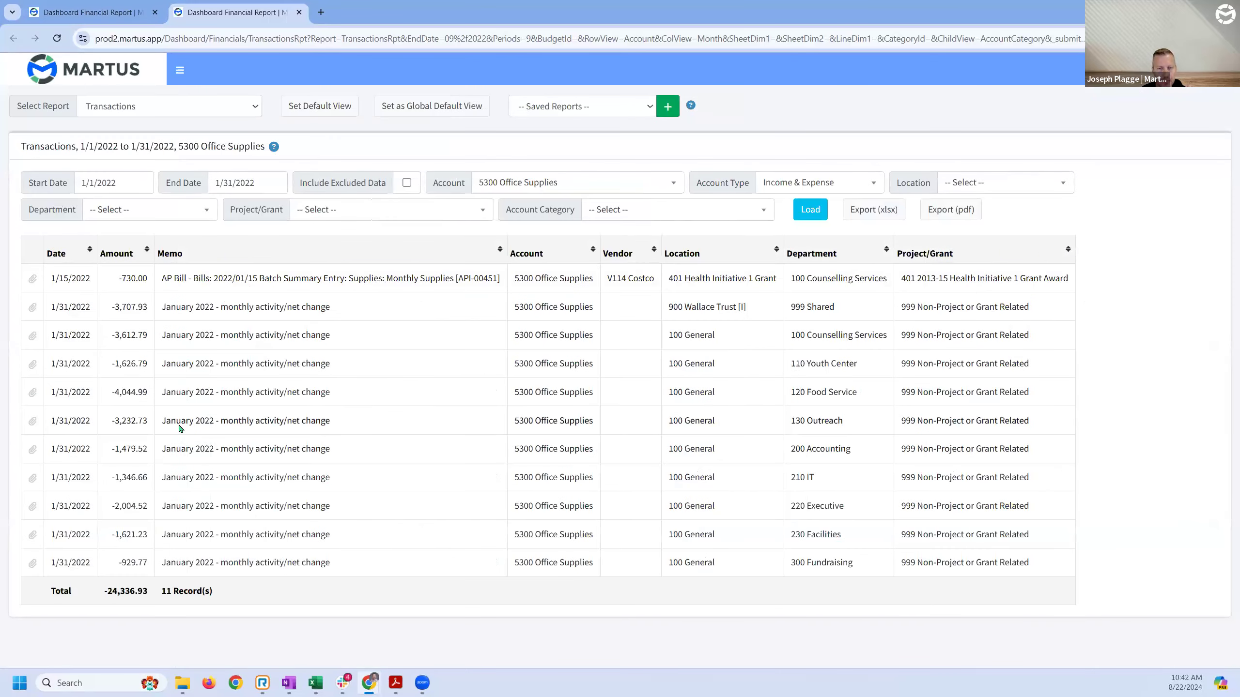
- Check the attachments of the 1/15/2022 AP bill for monthly supplies, and close the transactions report
left_click(32, 282)
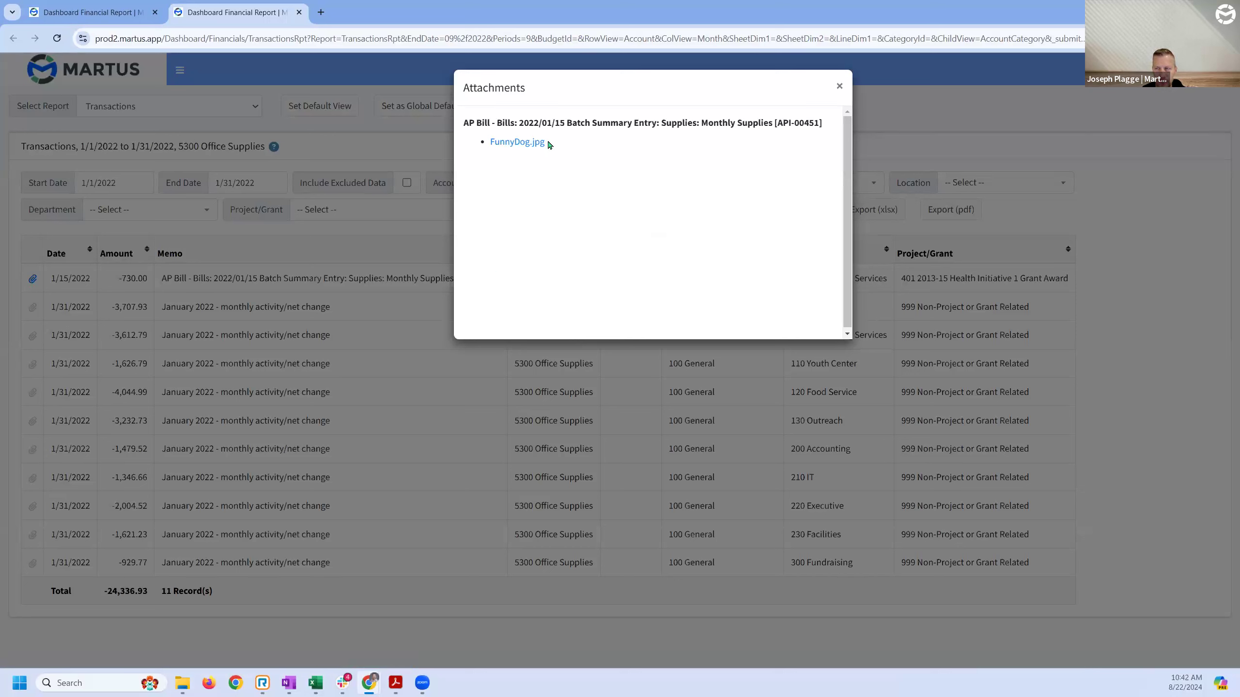
left_click(839, 86)
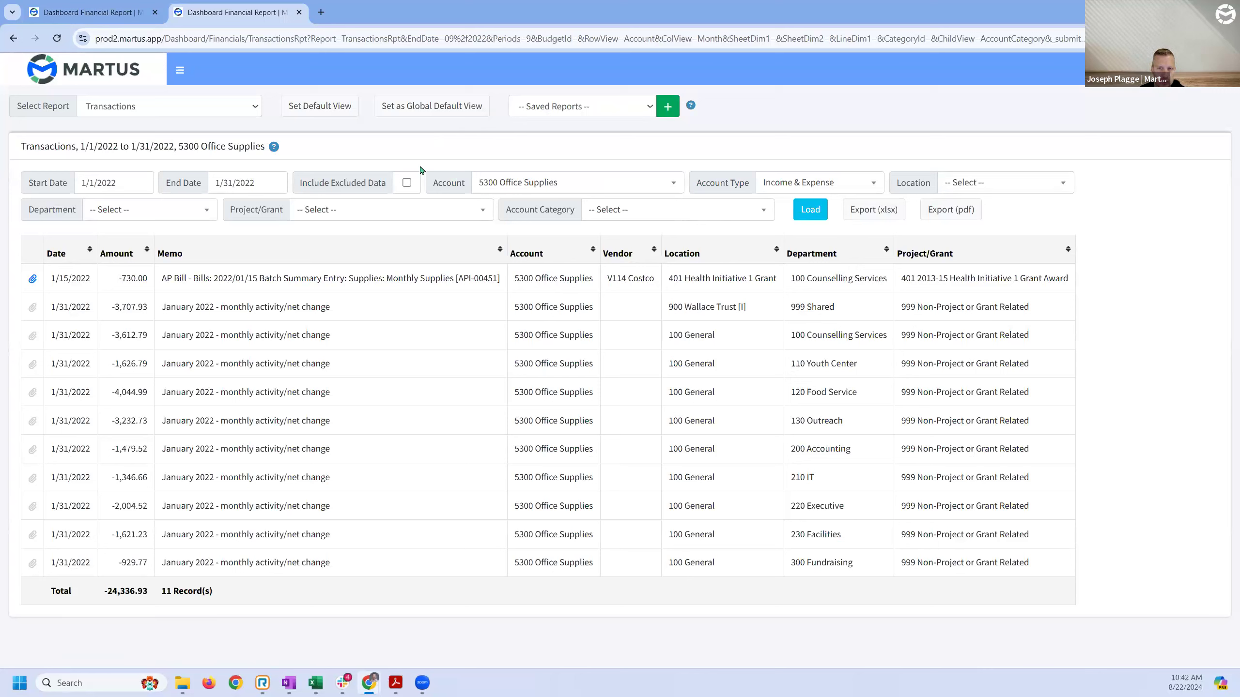
left_click(299, 12)
- Reload the income statement with Department columns
scroll(267, 359, "up", 10)
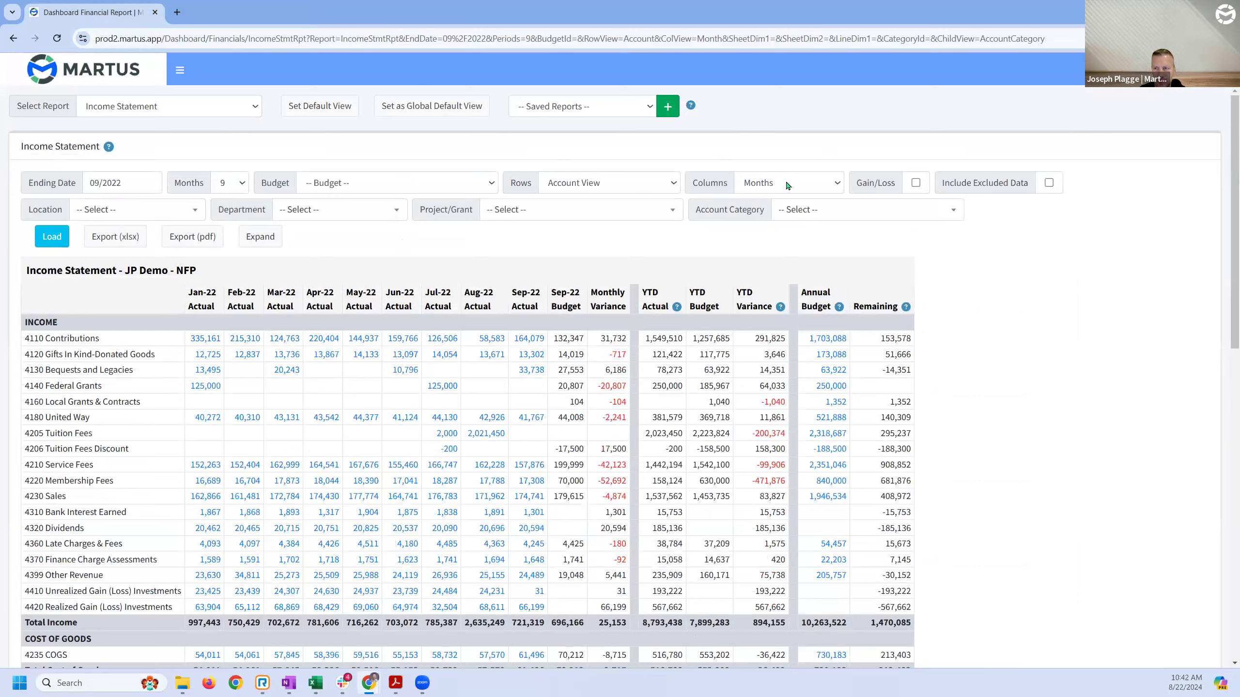
left_click(786, 185)
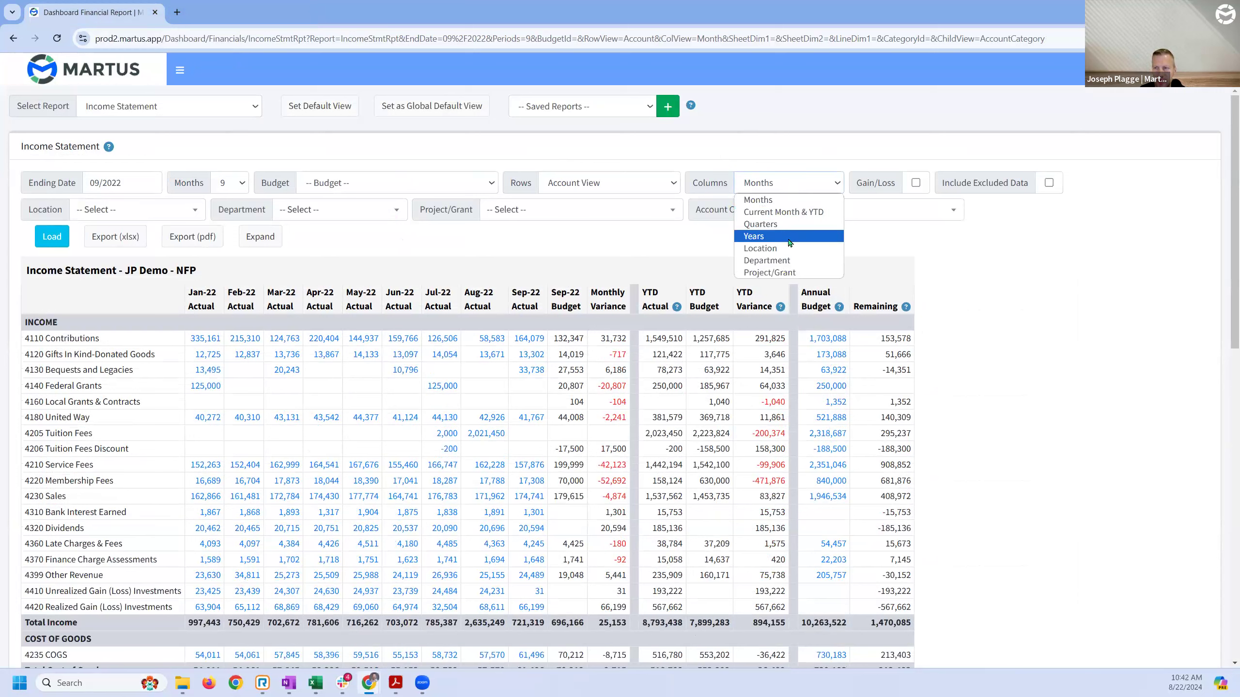
left_click(766, 260)
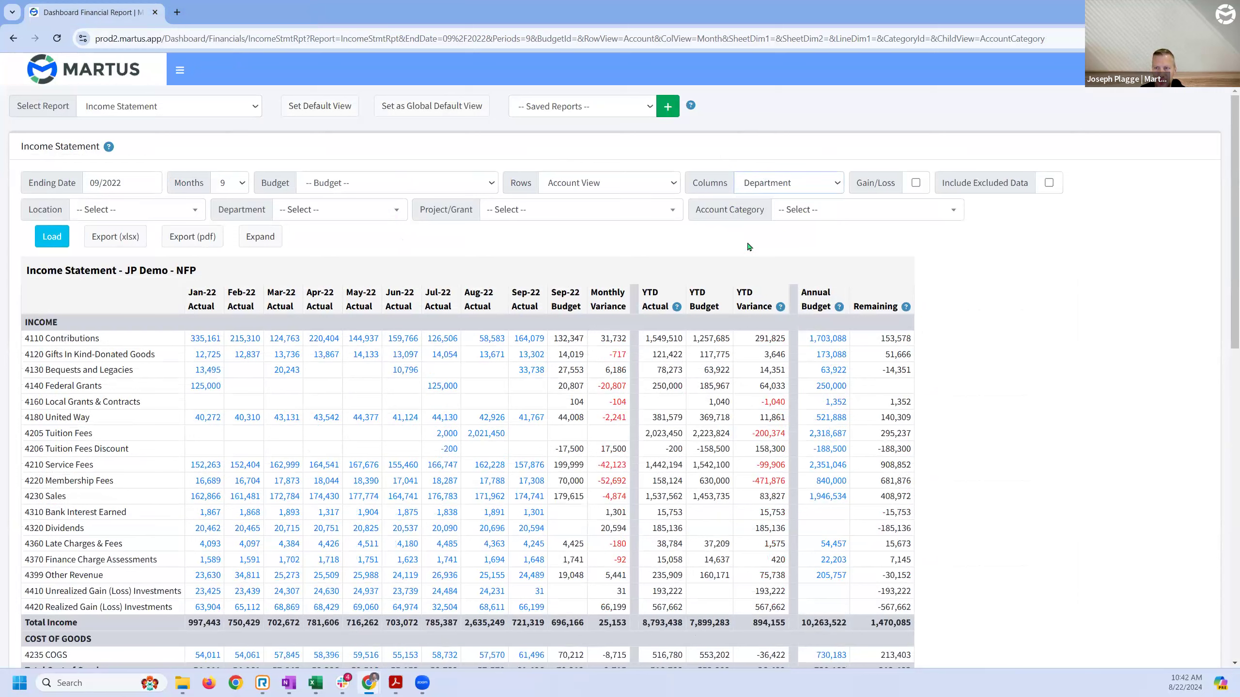
left_click(51, 237)
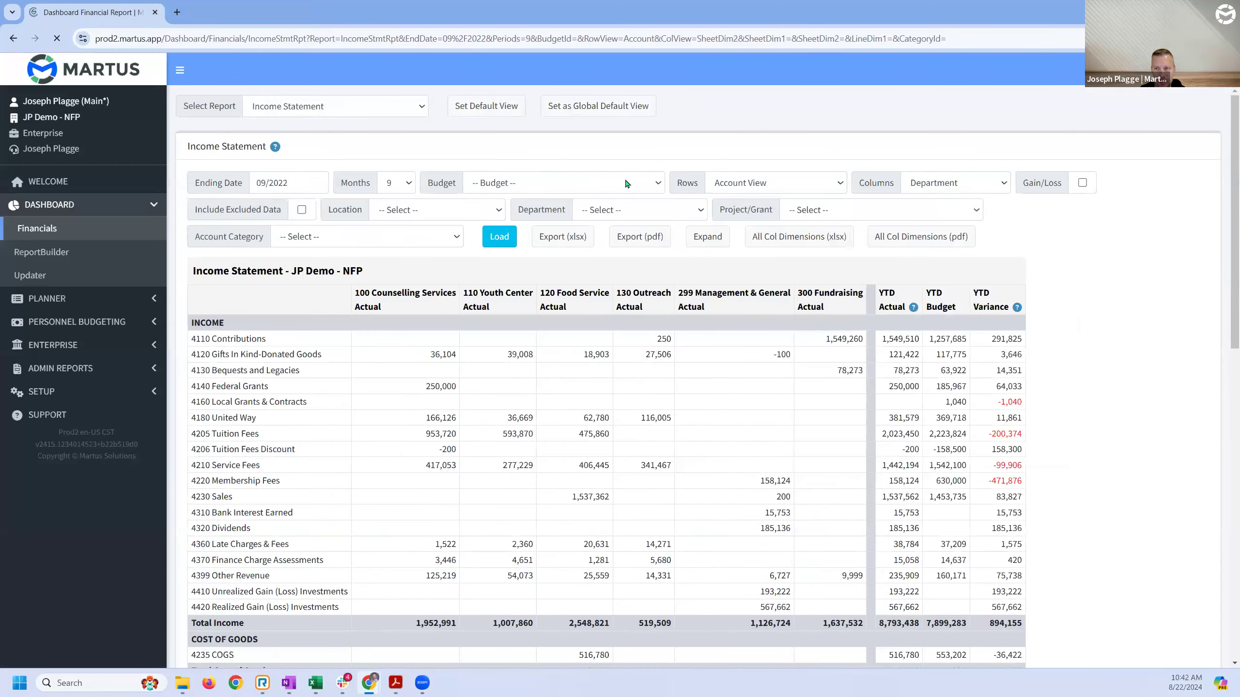
- Review the available row views and the saved reports offered for the income statement
left_click(624, 178)
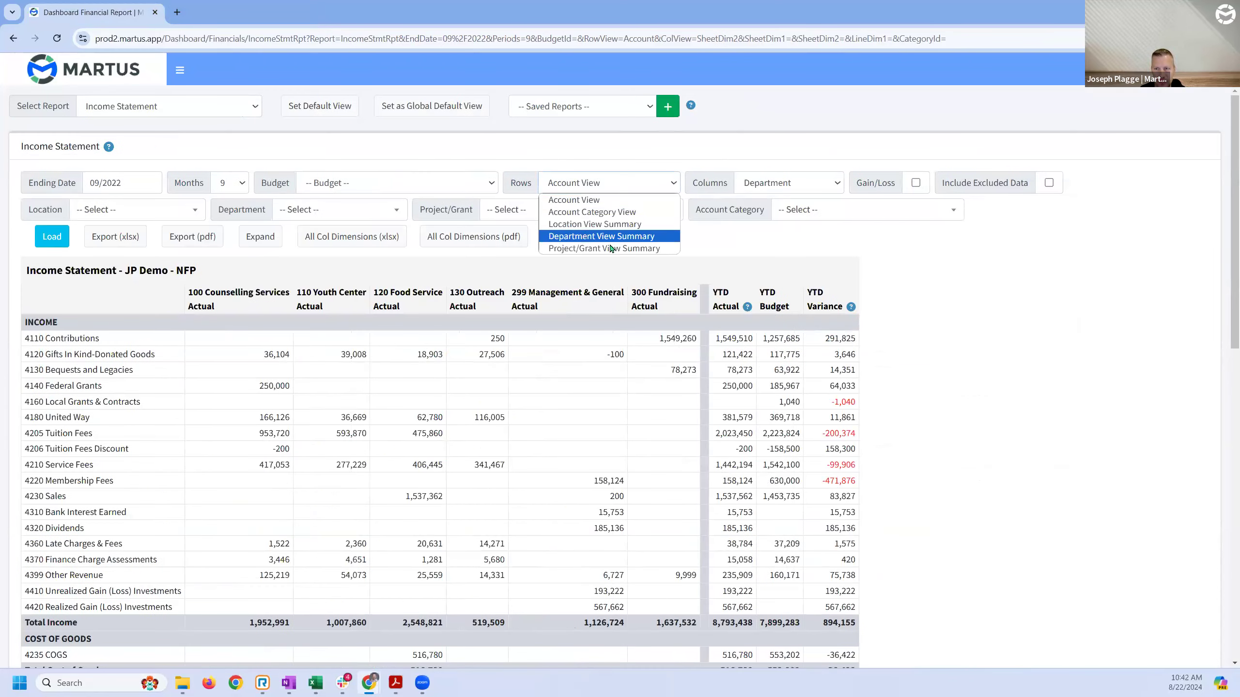
left_click(600, 158)
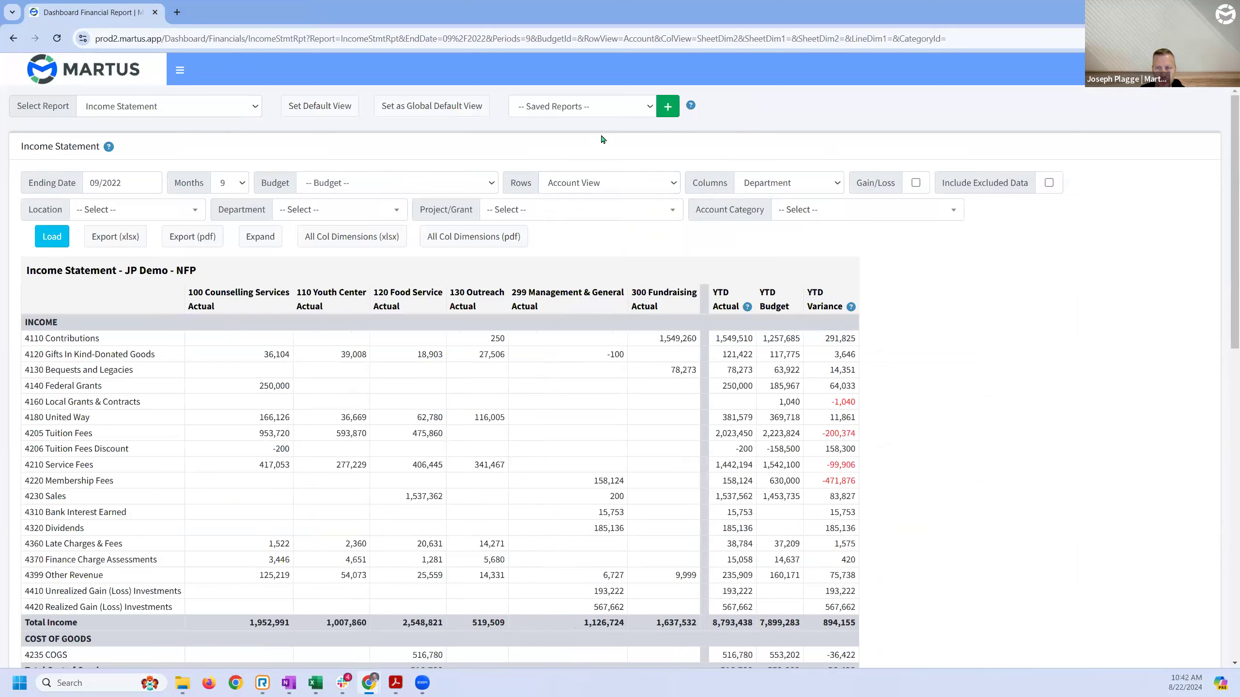
left_click(599, 113)
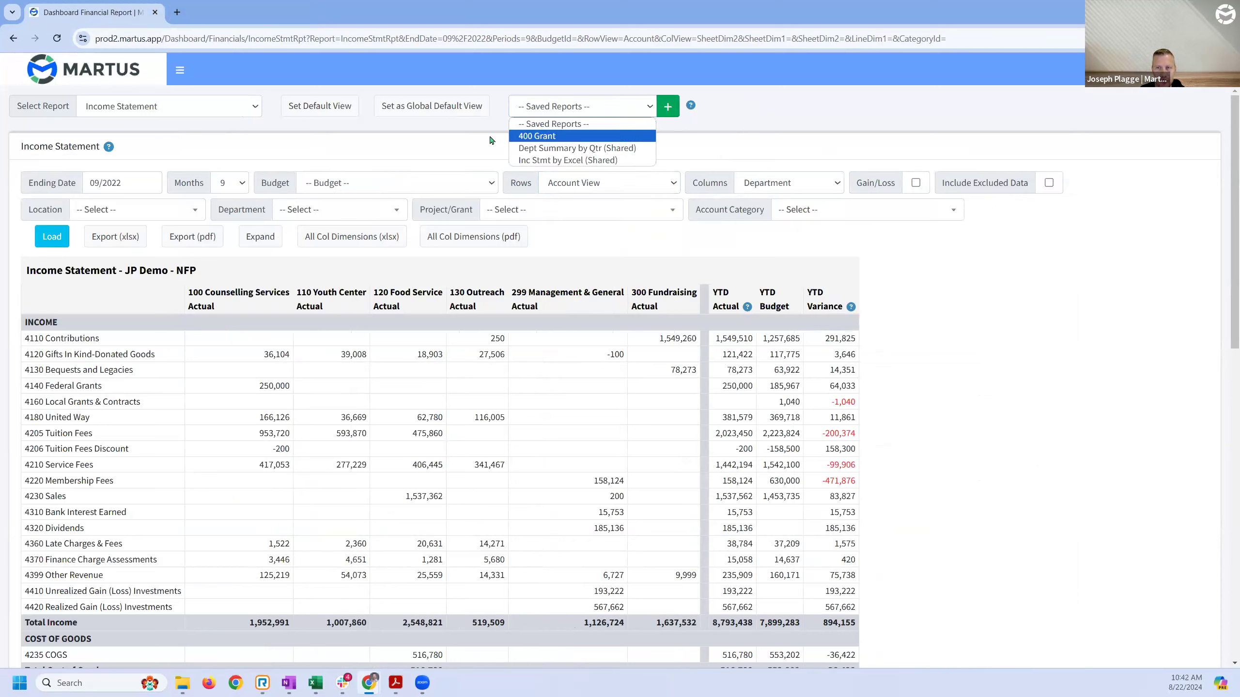
left_click(411, 132)
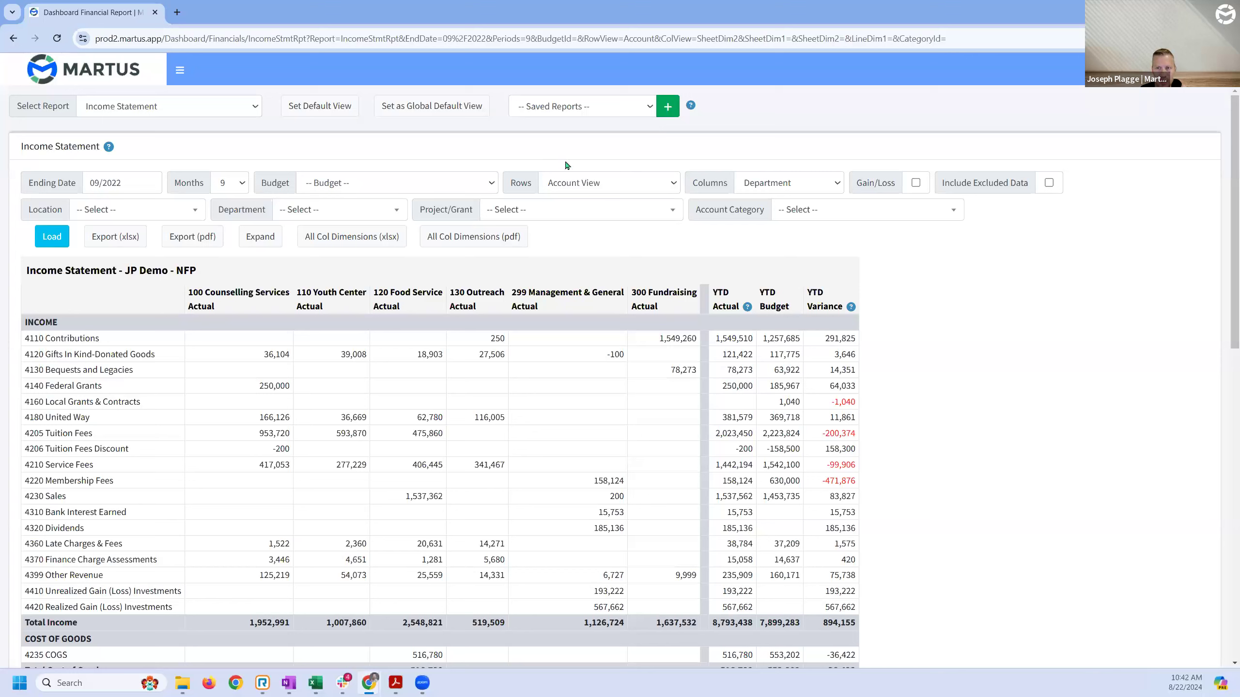
- Review the list of available financial reports, keeping the income statement and the navigation sidebar in view
left_click(191, 108)
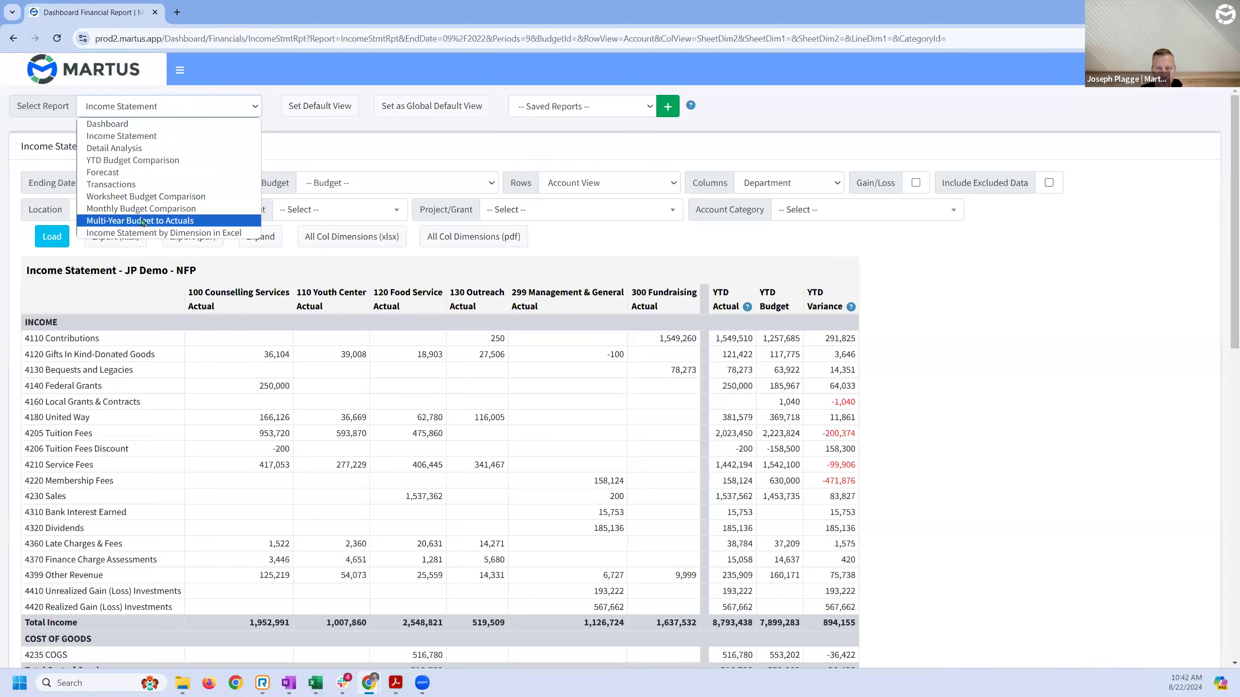
left_click(180, 72)
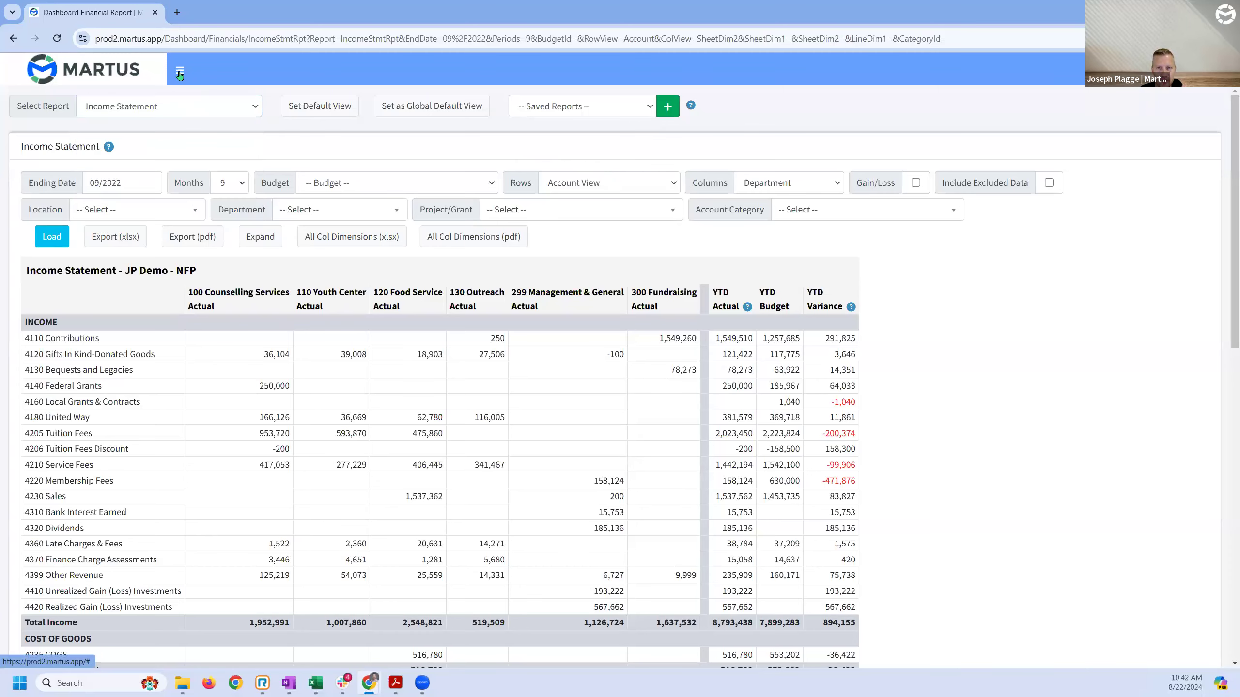
left_click(180, 72)
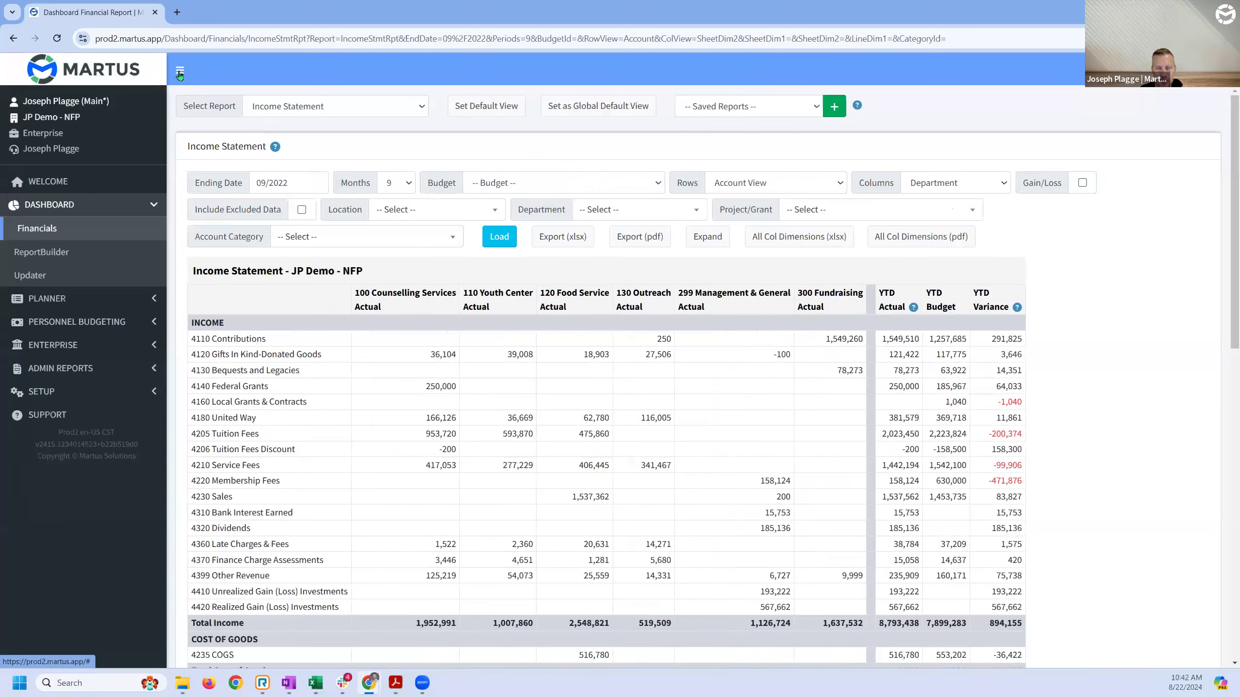
- Browse the departments available for filtering the income statement without choosing one
left_click(623, 211)
scroll(614, 336, "down", 1)
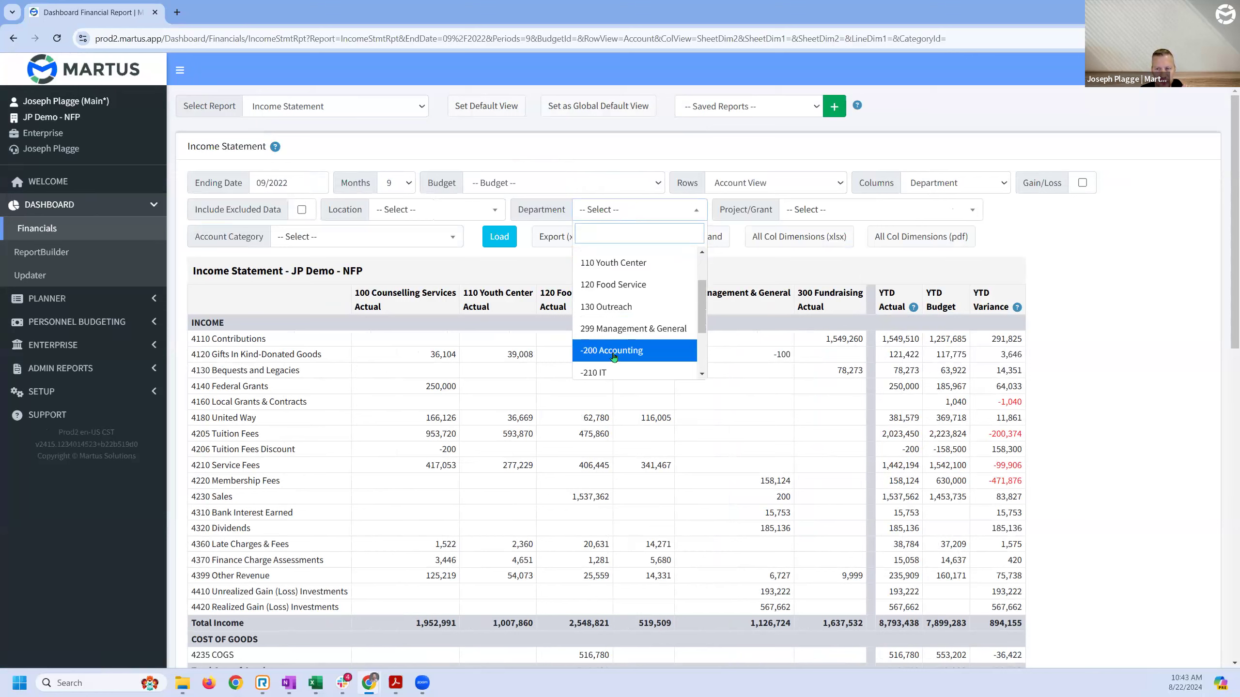
left_click(322, 150)
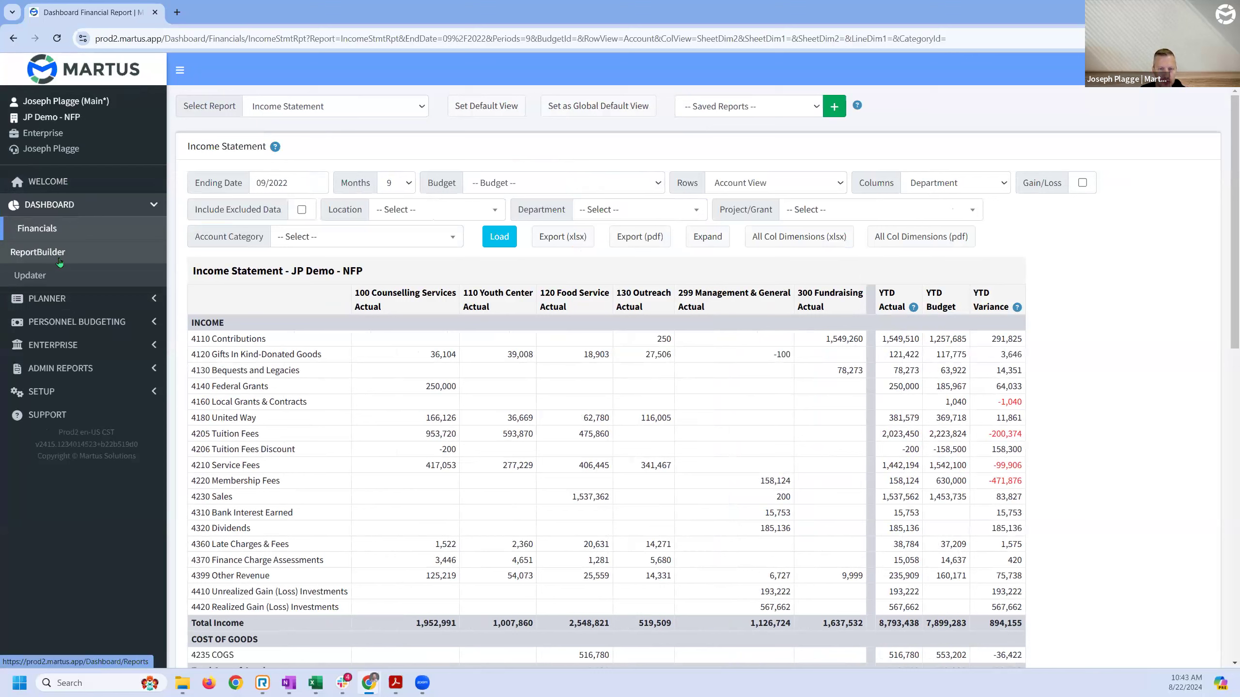
- Open the dashboard Updater and view the 2023 starting-month choices for syncing monthly actuals, leaving the month empty
left_click(36, 283)
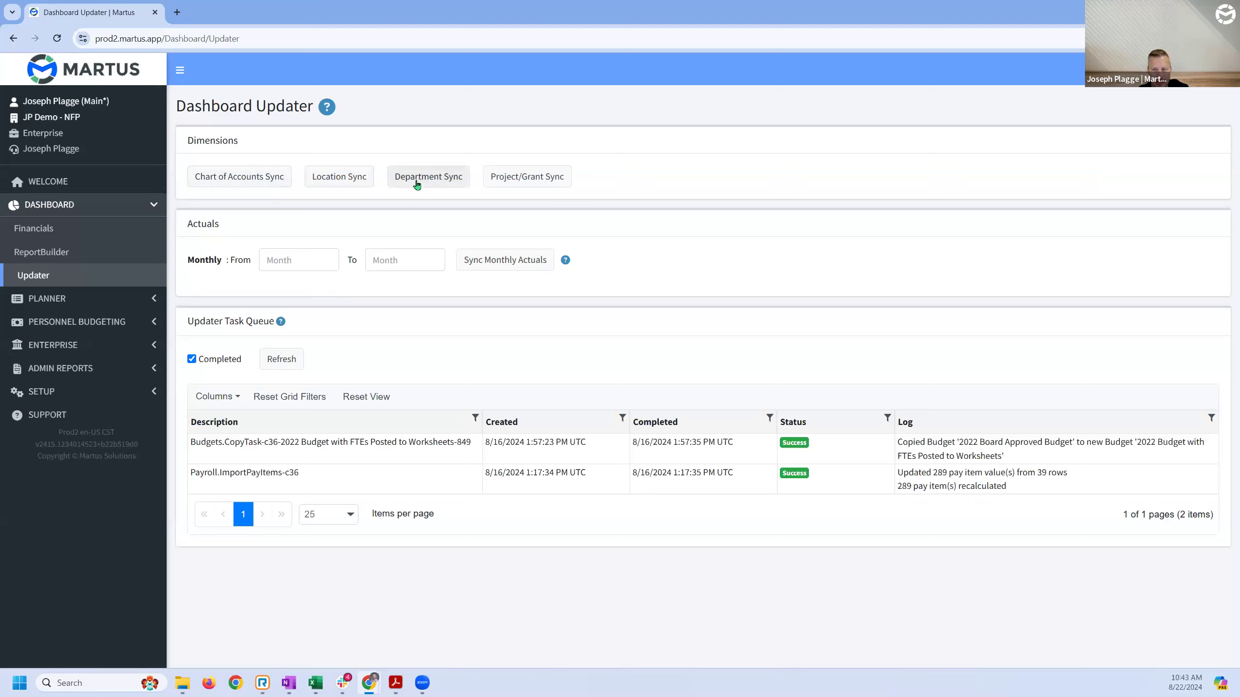
left_click_drag(228, 226, 187, 228)
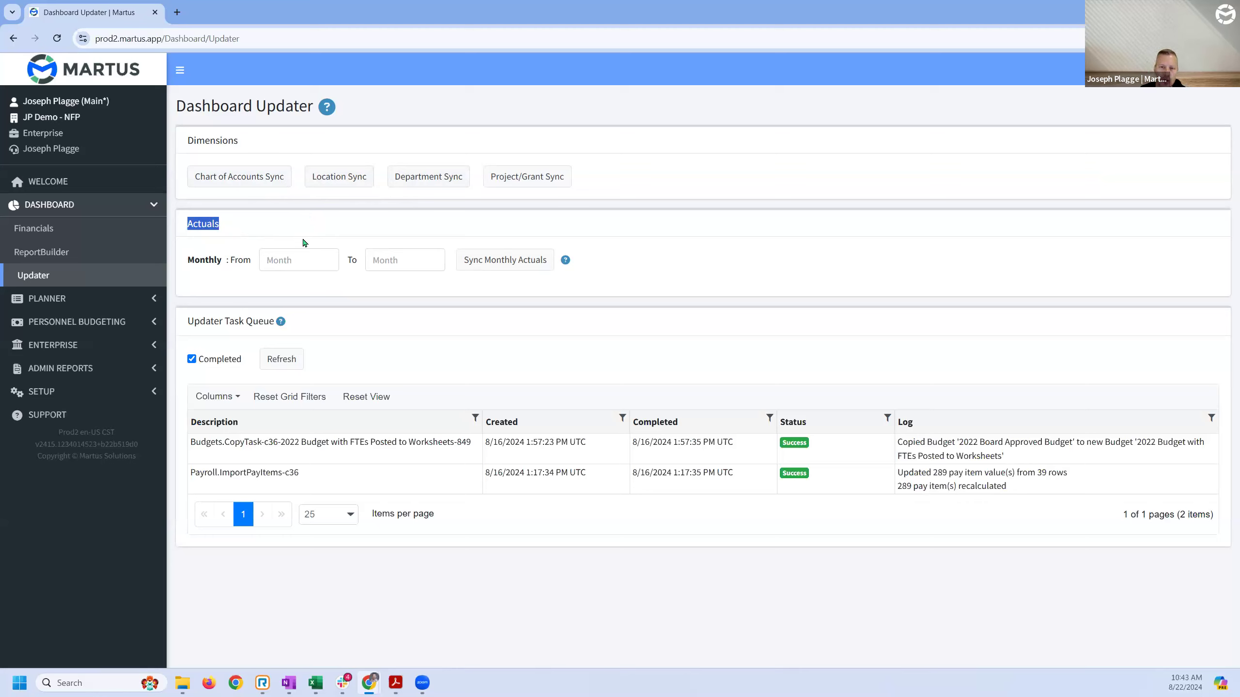
left_click(298, 259)
left_click(270, 115)
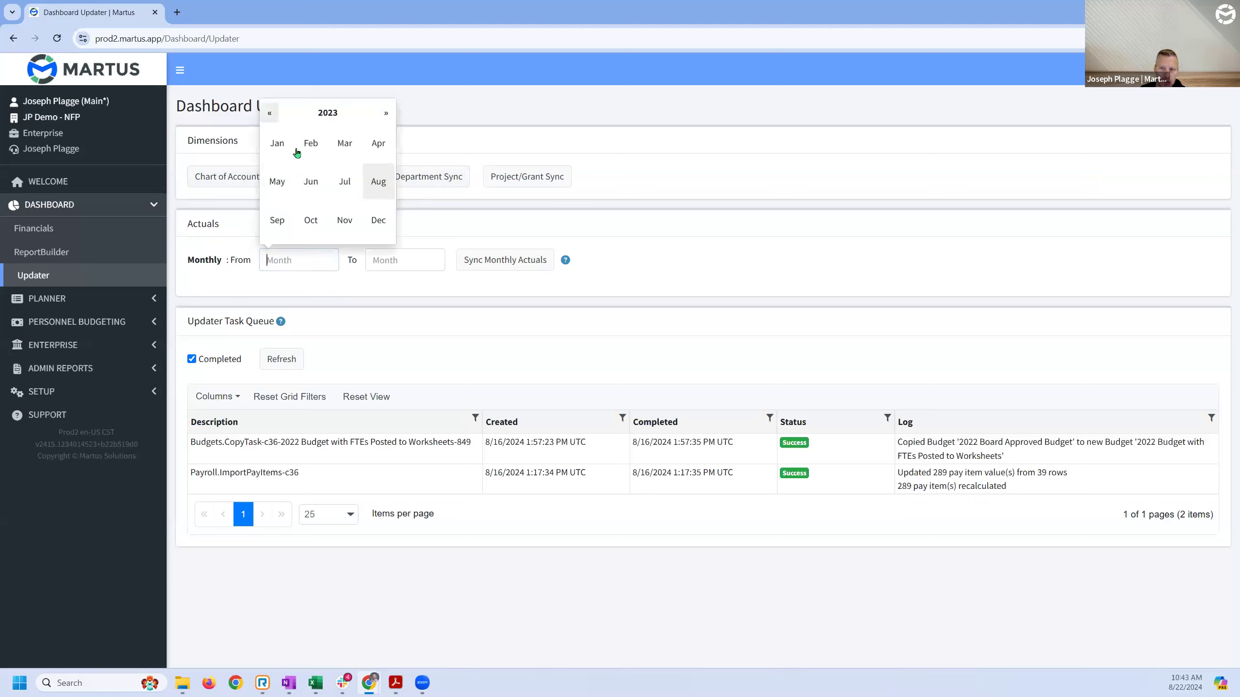
left_click(225, 233)
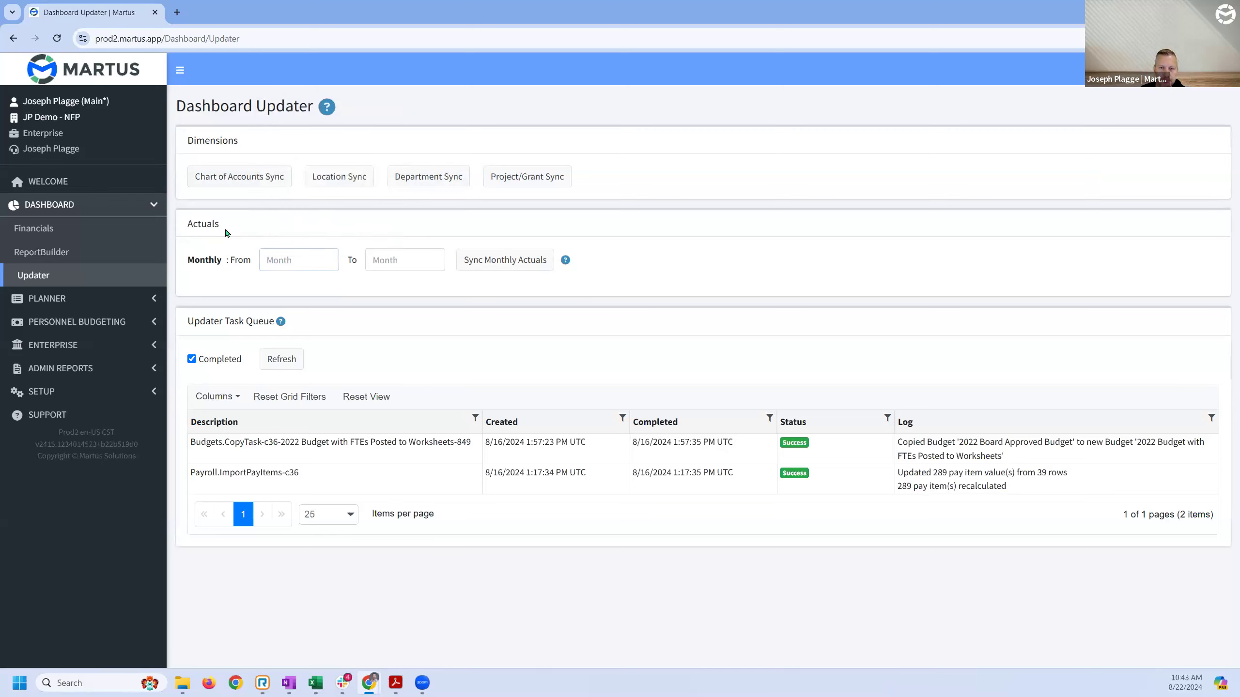
- Open the Planner Summary and point out the 2023 Budget heading in the budget summary
left_click(61, 300)
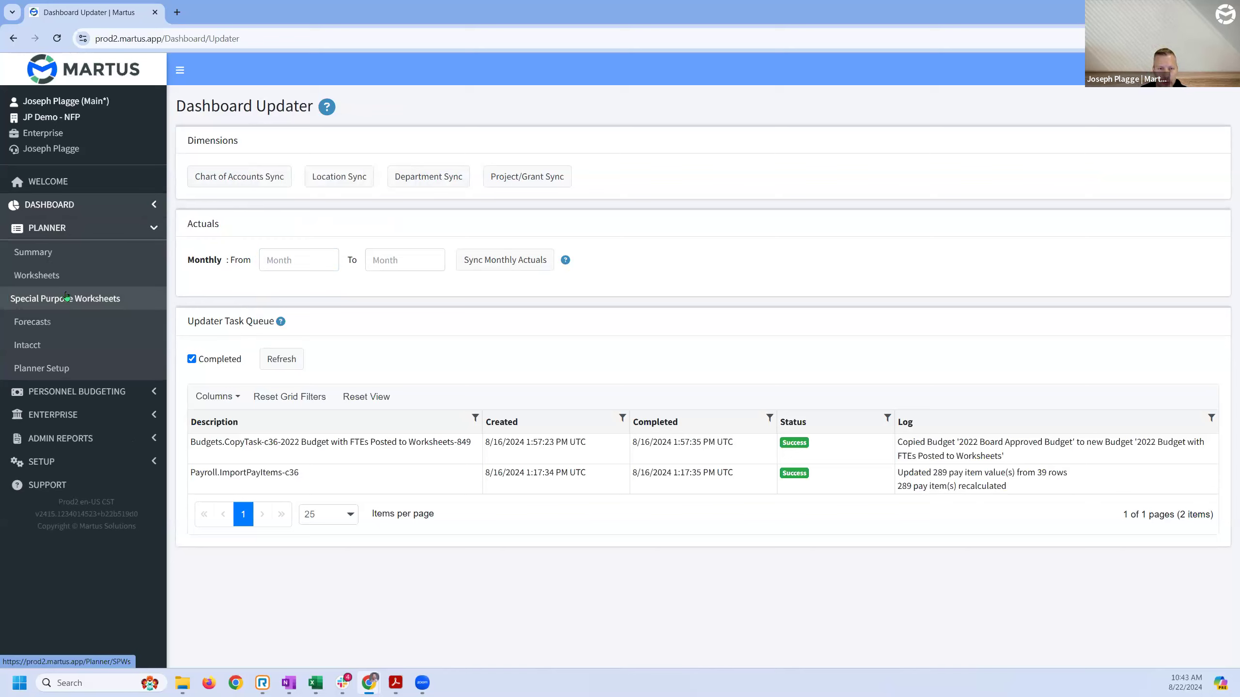
left_click(49, 259)
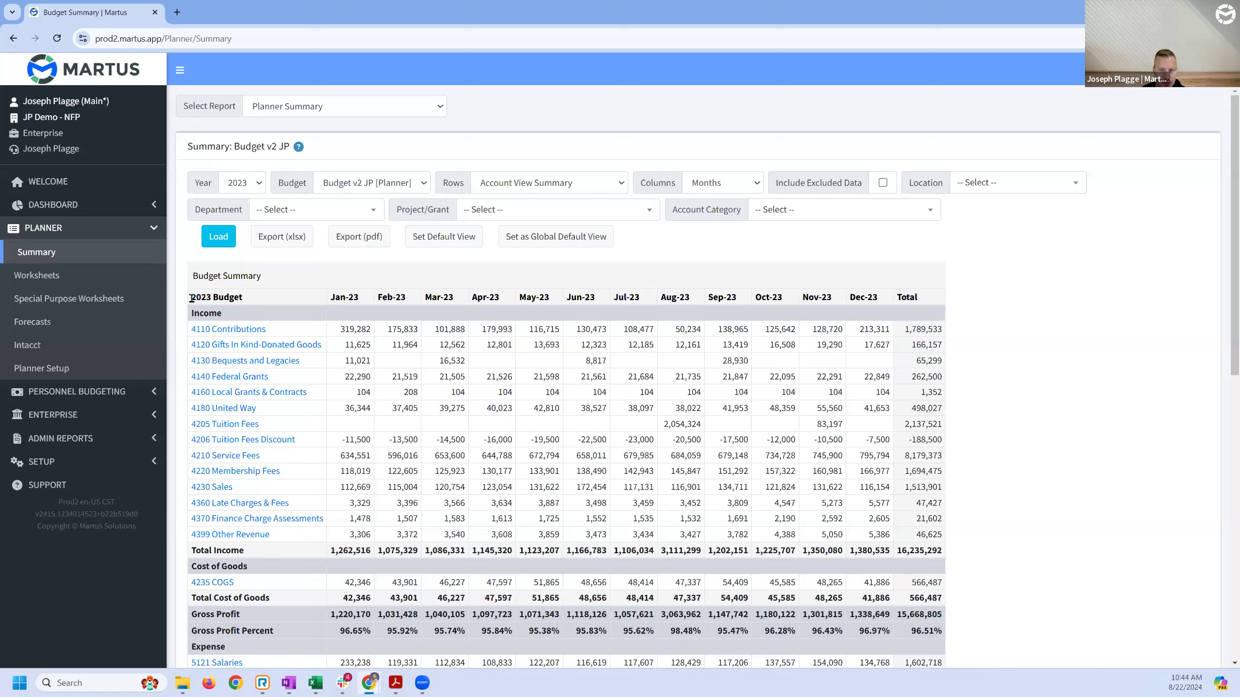
left_click_drag(191, 298, 236, 294)
left_click(259, 281)
- Drill down into 5300 Office Supplies from the budget summary and review its worksheet list by account
scroll(399, 277, "down", 5)
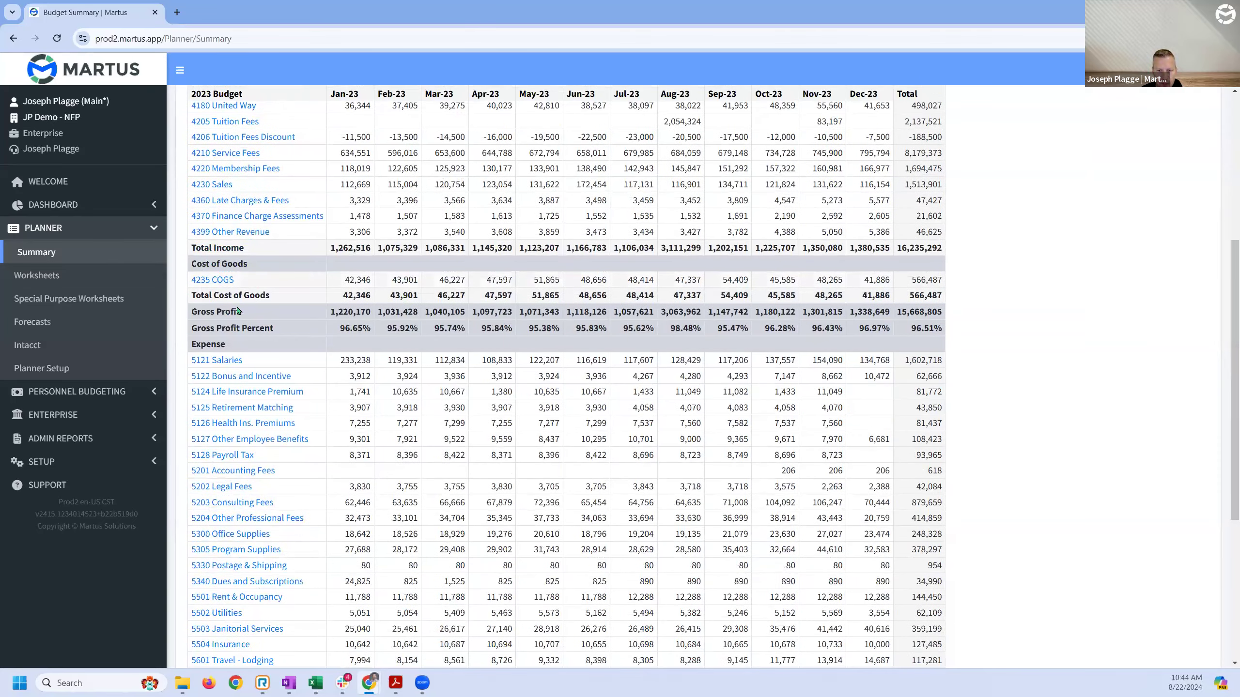
left_click(222, 537)
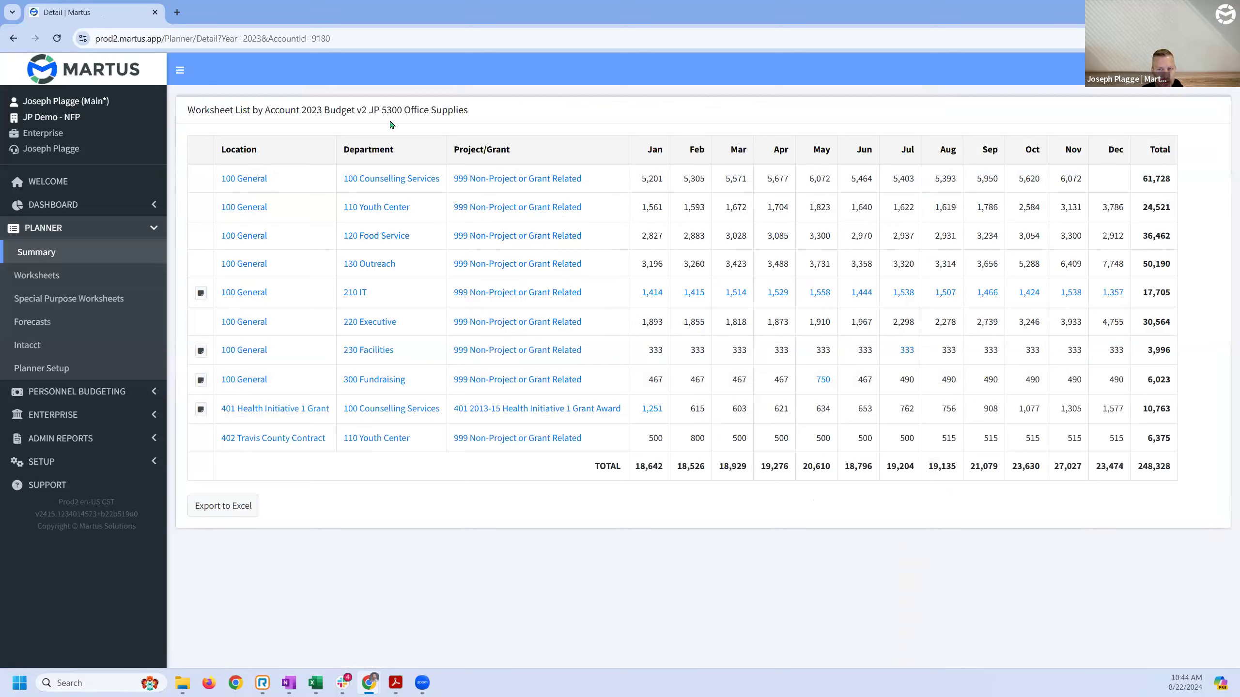
left_click_drag(187, 110, 252, 111)
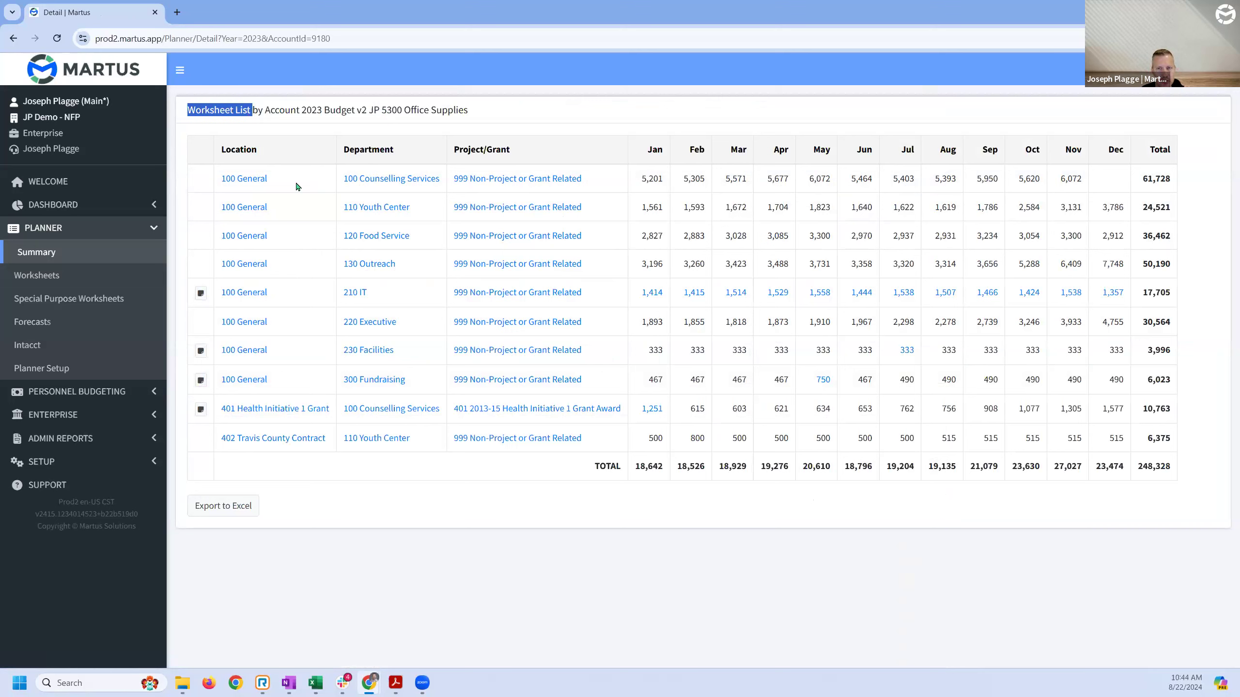
left_click_drag(468, 111, 379, 113)
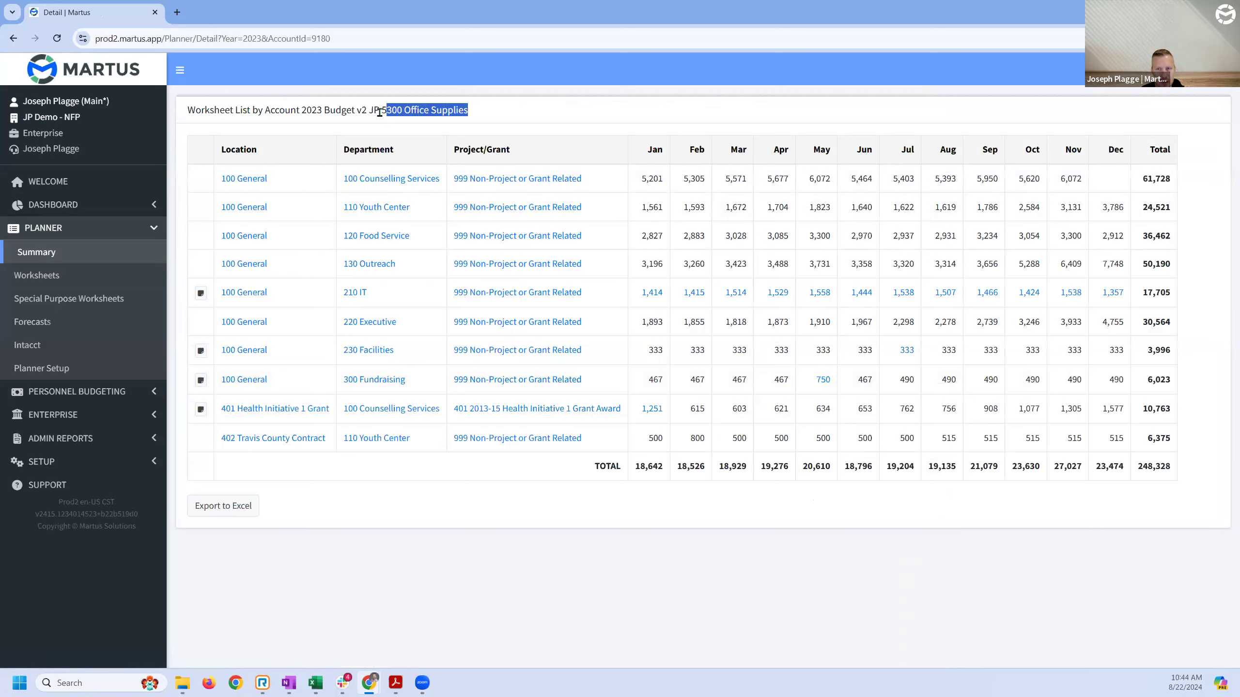
left_click(400, 151)
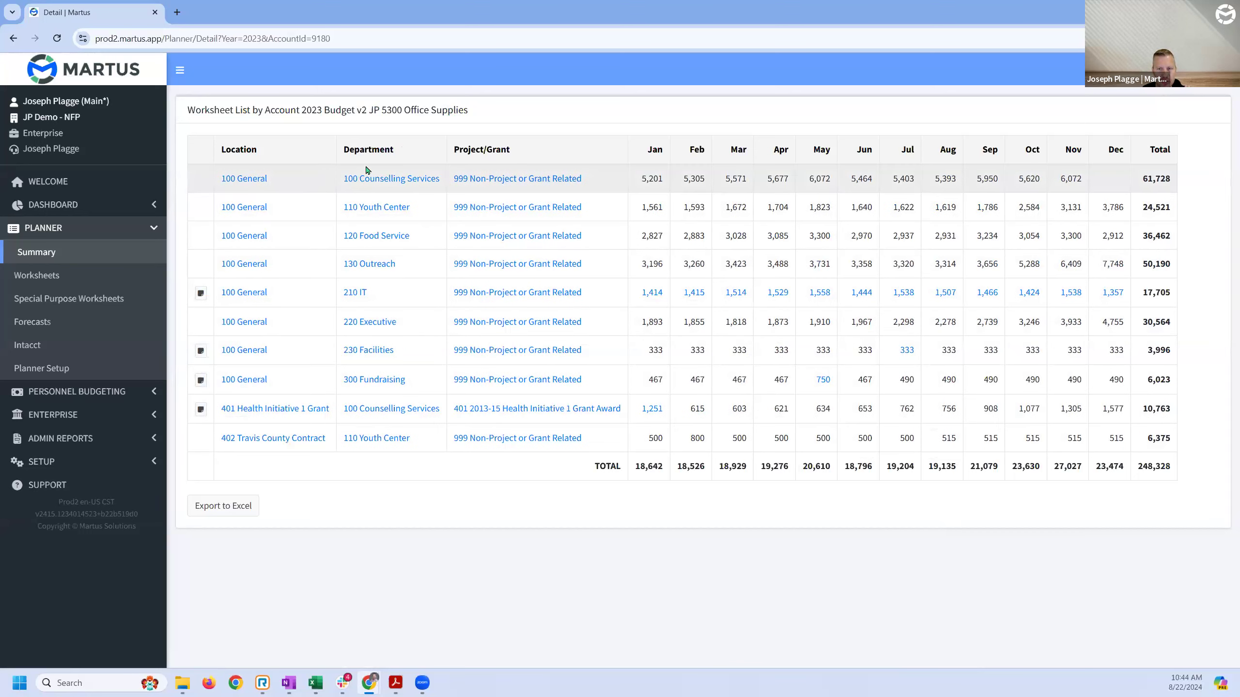
- Return to the Planner Summary and review the expense accounts, net gain/loss and stats
left_click(42, 257)
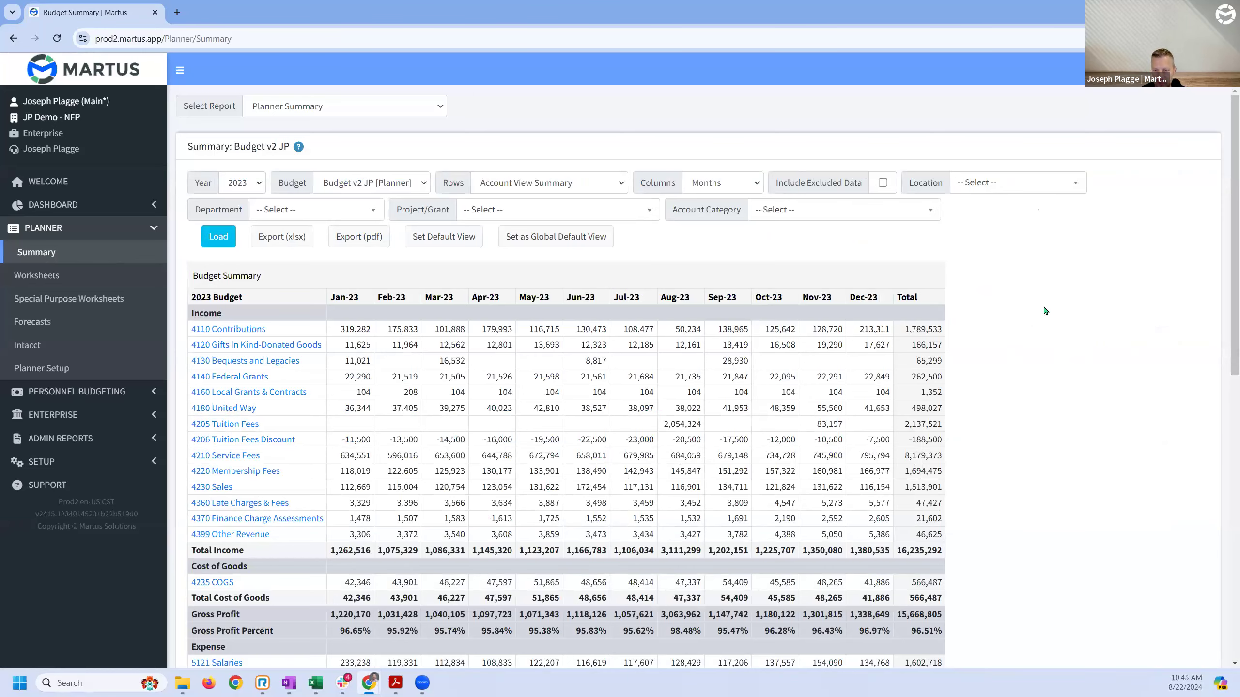
scroll(1045, 310, "down", 4)
scroll(1044, 308, "down", 3)
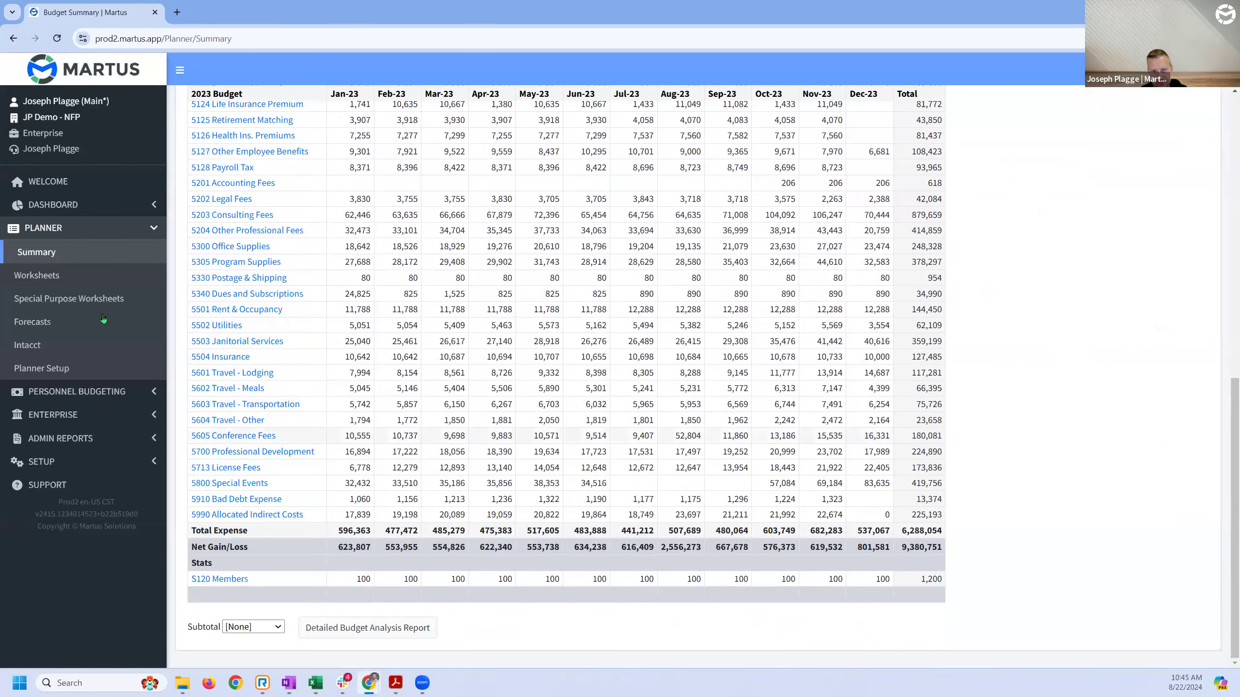
- Open the Planner's Worksheets page in a new tab and view the report types available for the Planner Summary
middle_click(37, 275)
scroll(306, 249, "up", 8)
scroll(307, 252, "up", 3)
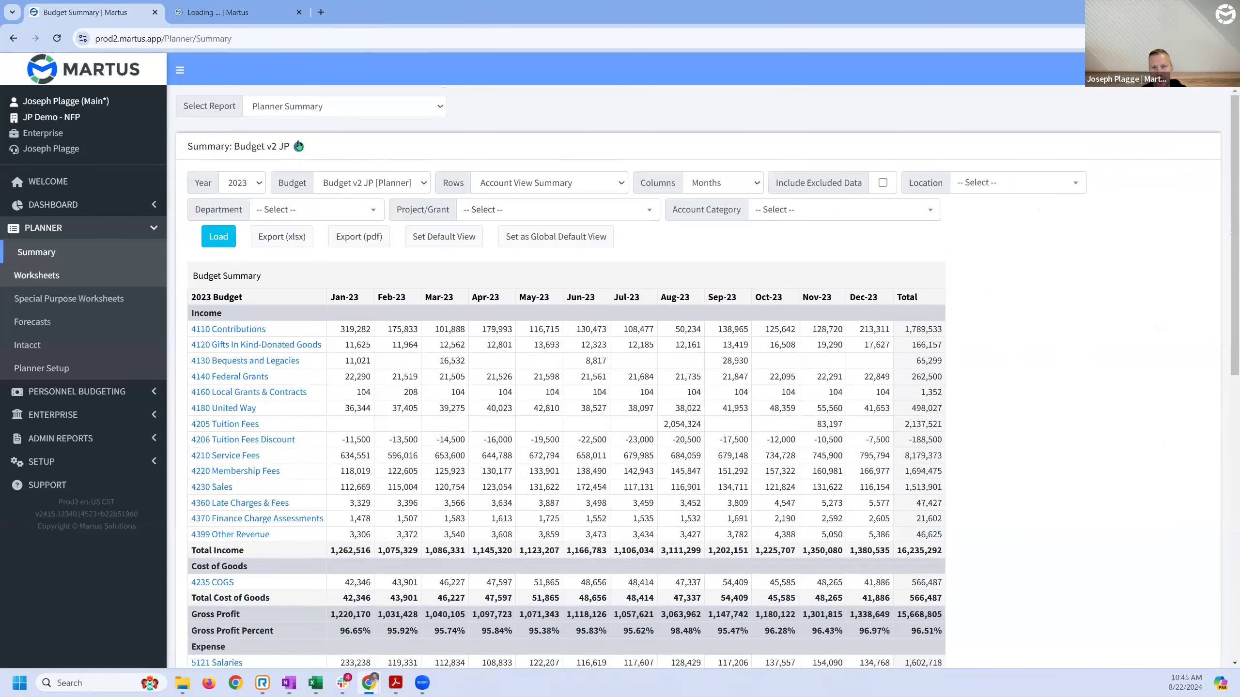
left_click(312, 109)
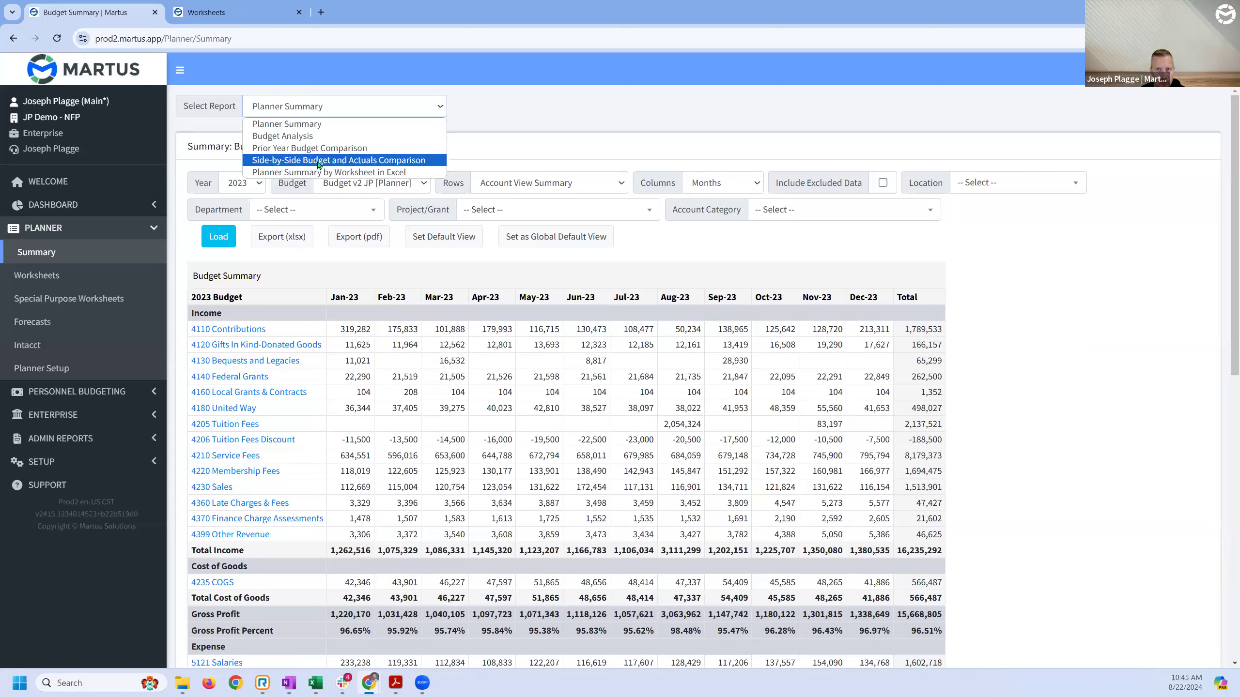
- Switch to the Worksheets page, hide the navigation sidebar, and view the approval details of the 100 General-210 IT worksheet
left_click(222, 19)
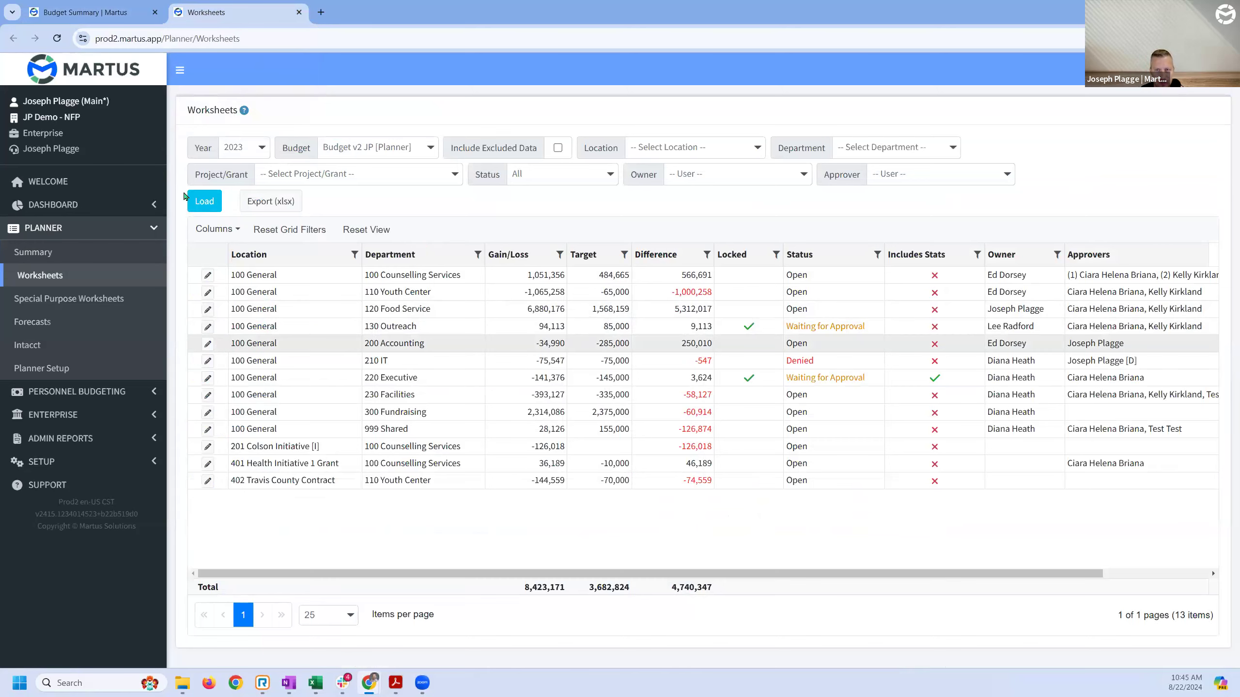
left_click(180, 74)
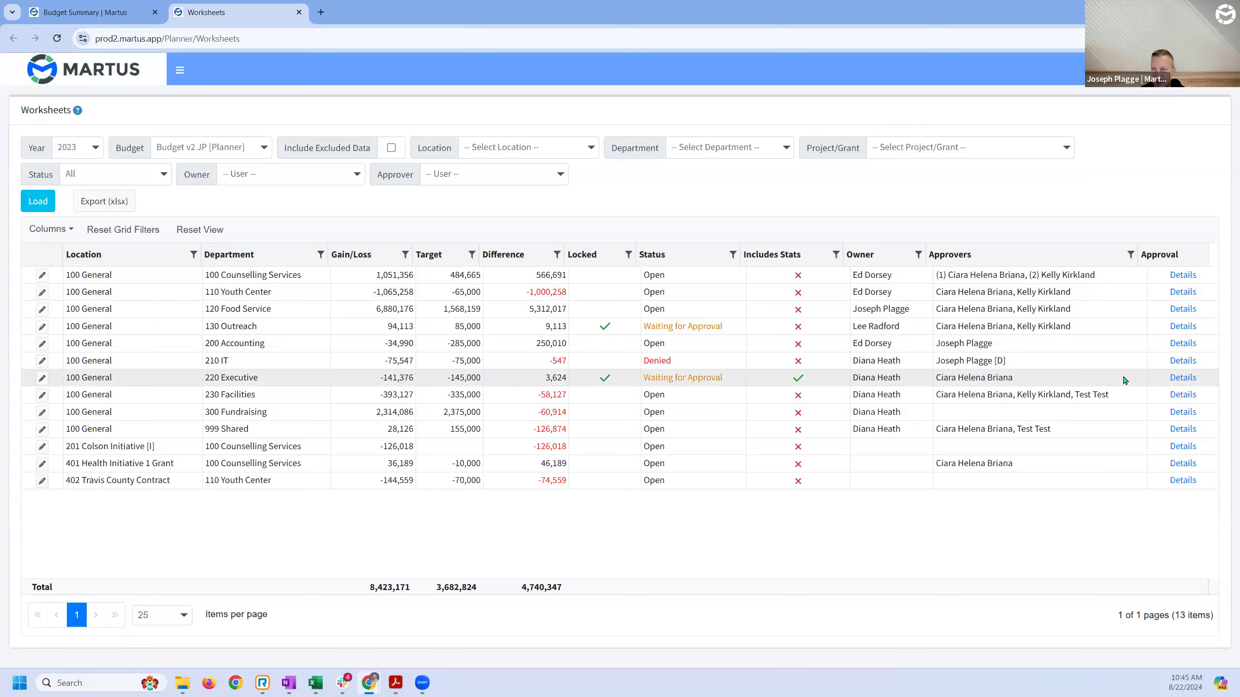
left_click(1179, 361)
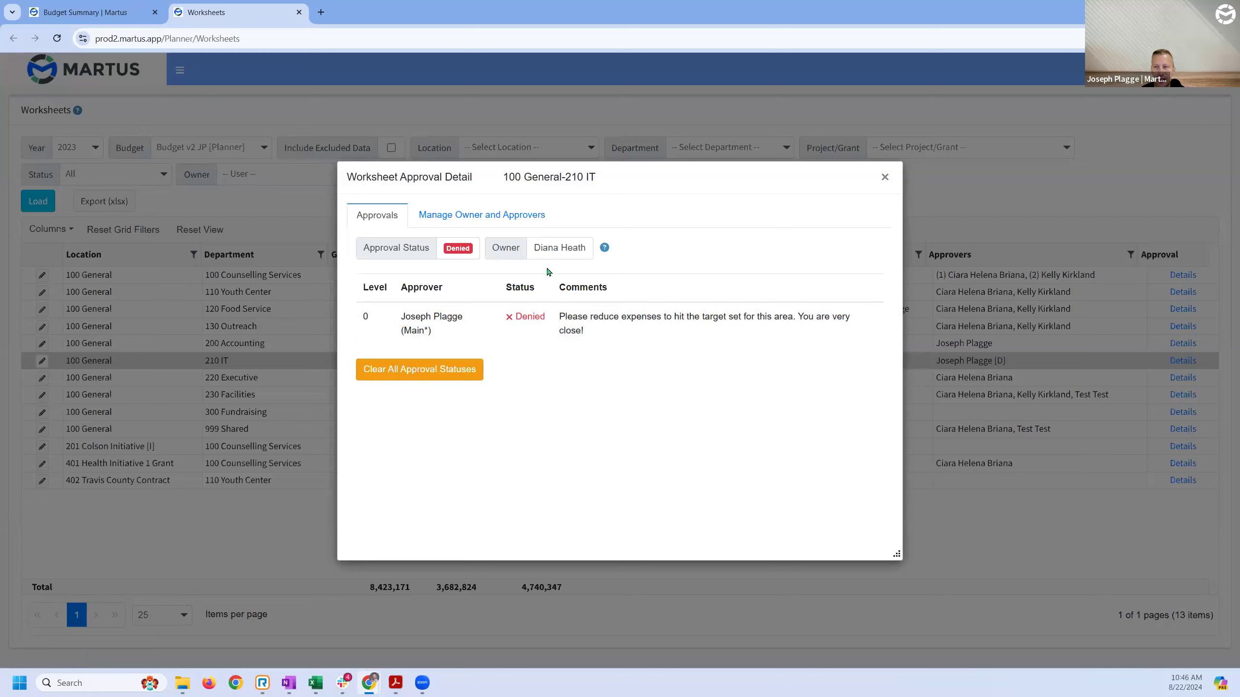
left_click(883, 178)
- Open the budget worksheet for location 100 General and department 200 Accounting, and point out its location and department labels
left_click(42, 344)
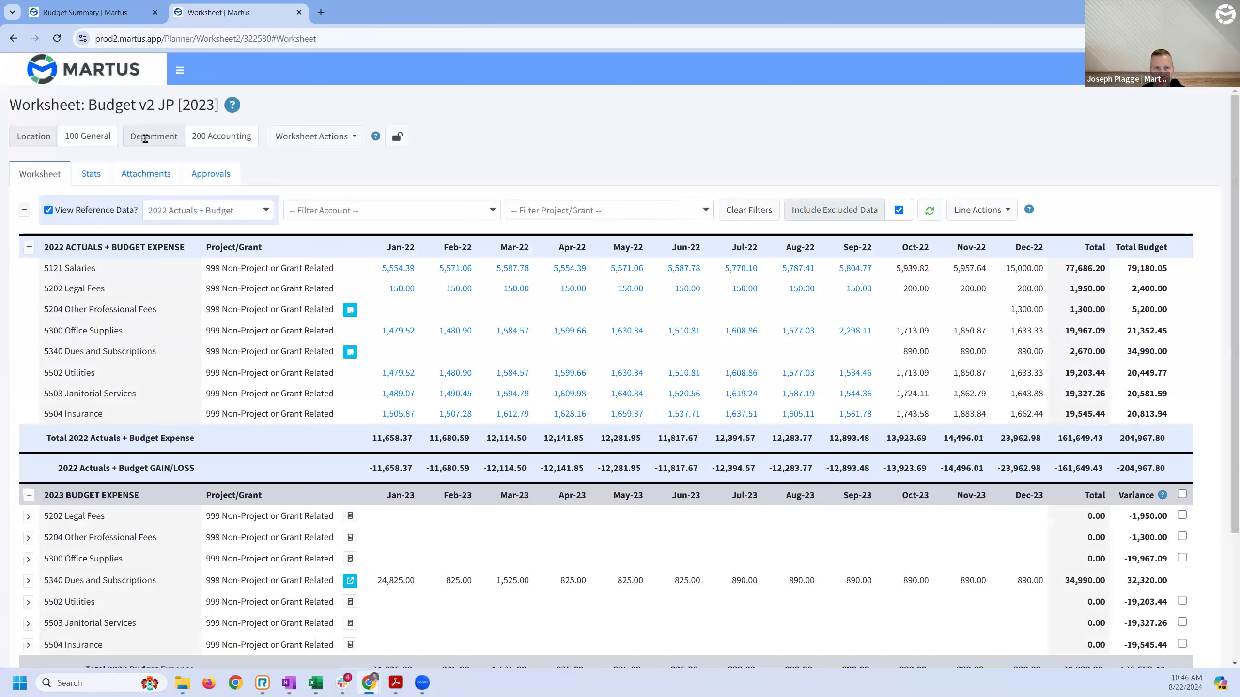
double_click(41, 135)
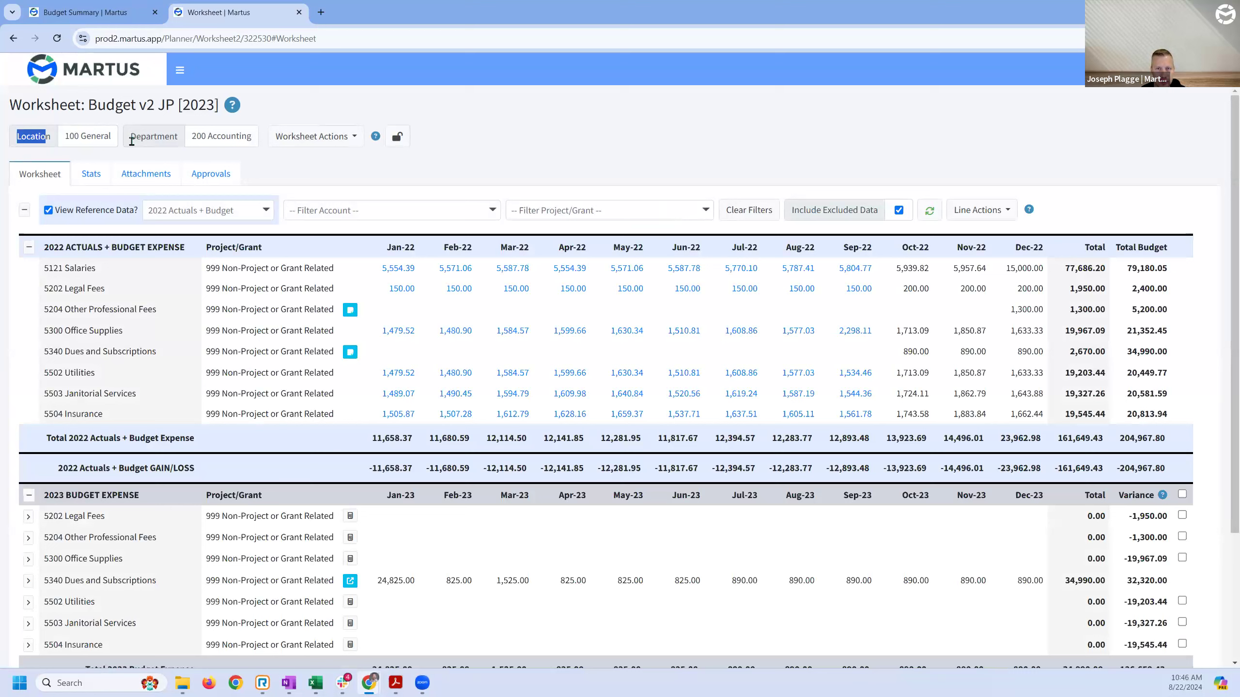
left_click_drag(130, 136, 177, 141)
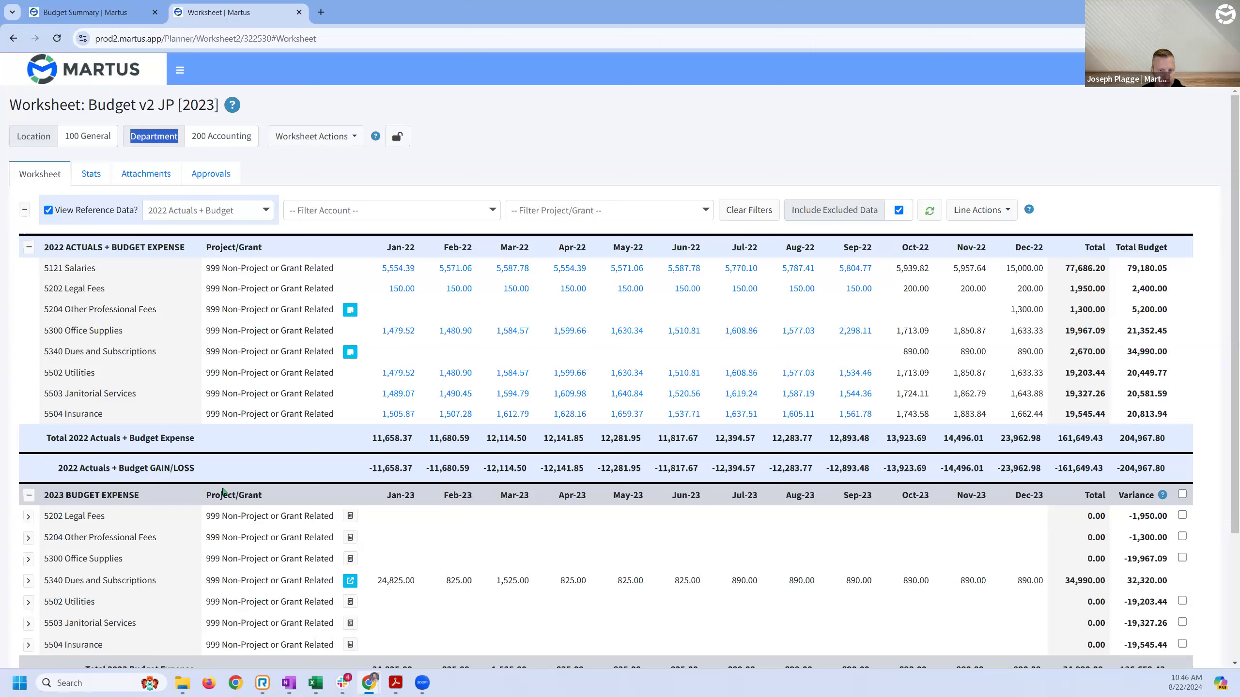
left_click(272, 161)
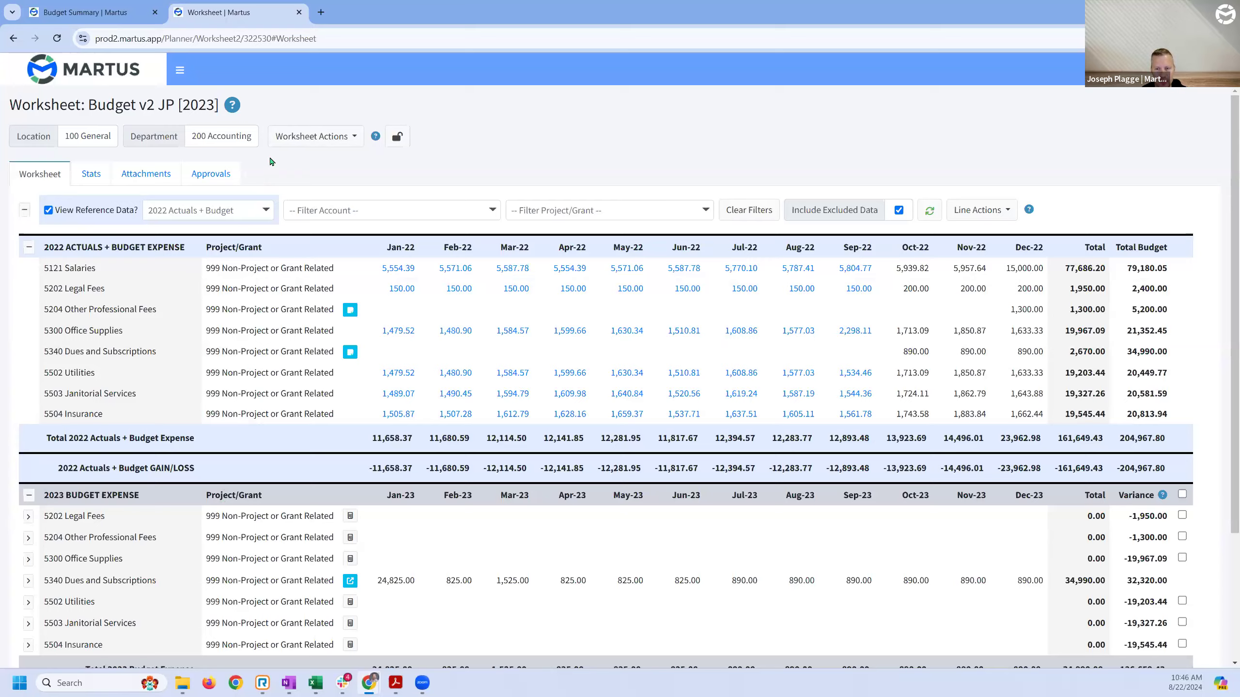
- Review the worksheet's 2022 reference data and 2023 budget sections and browse the other reference data options
scroll(271, 162, "down", 1)
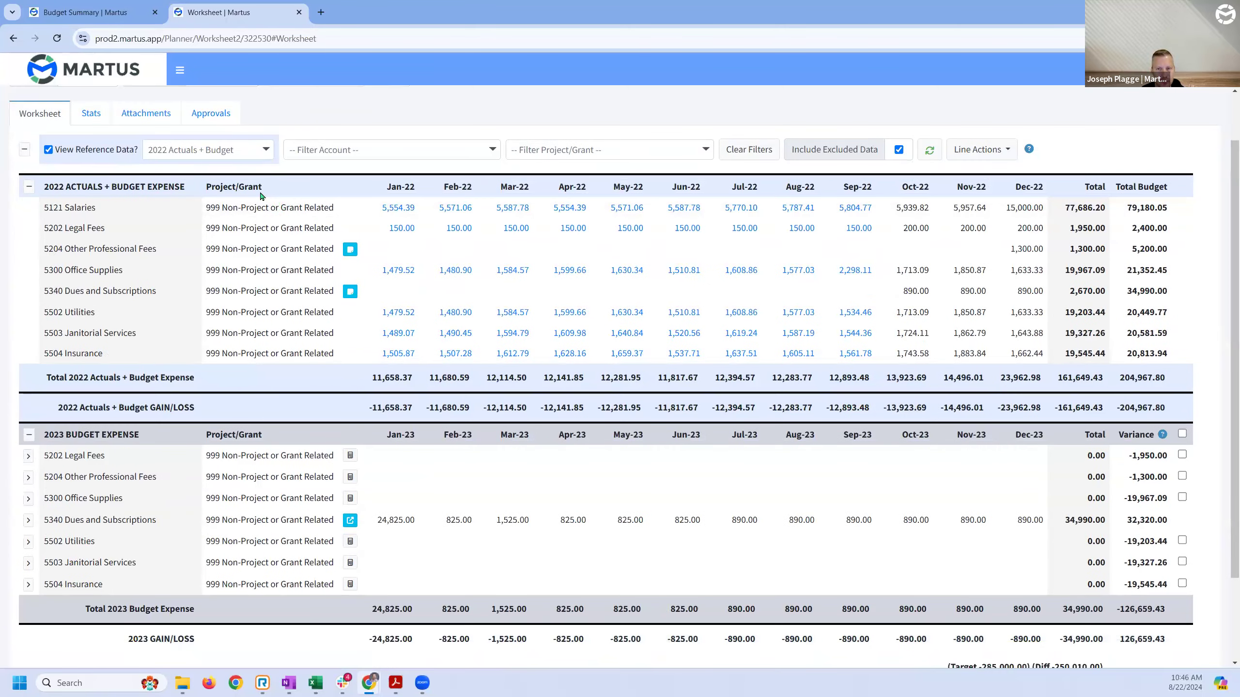
scroll(261, 196, "up", 1)
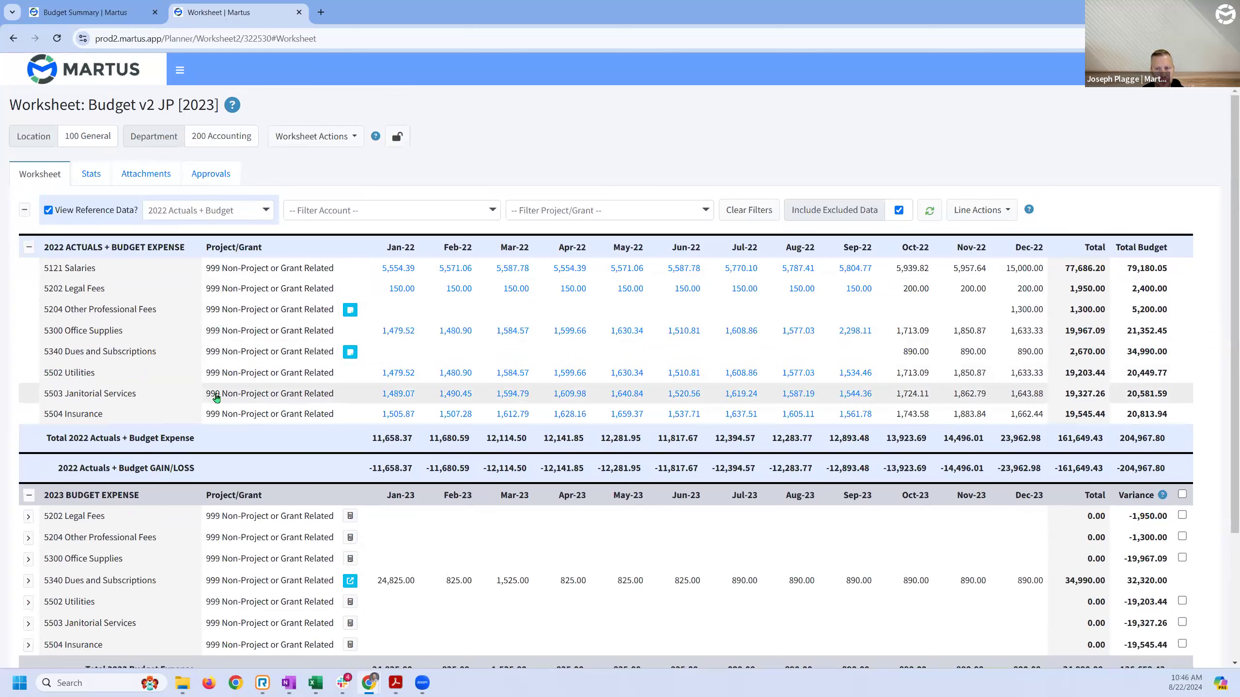
left_click(238, 213)
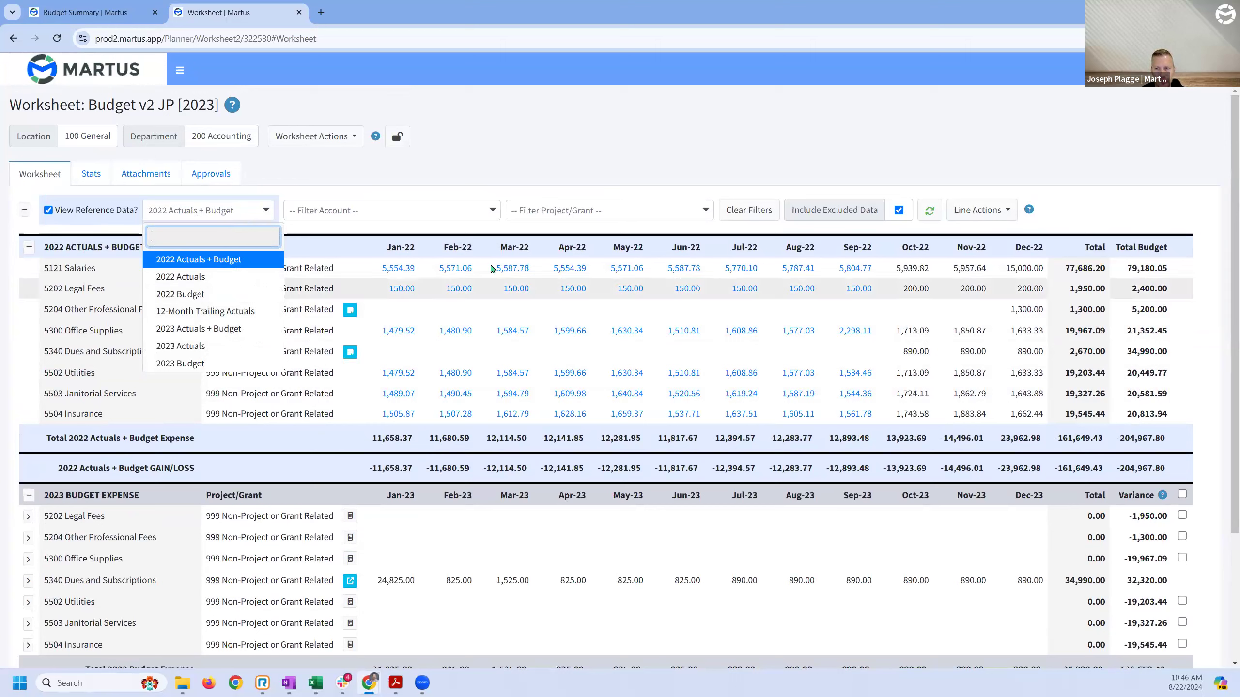
left_click(596, 200)
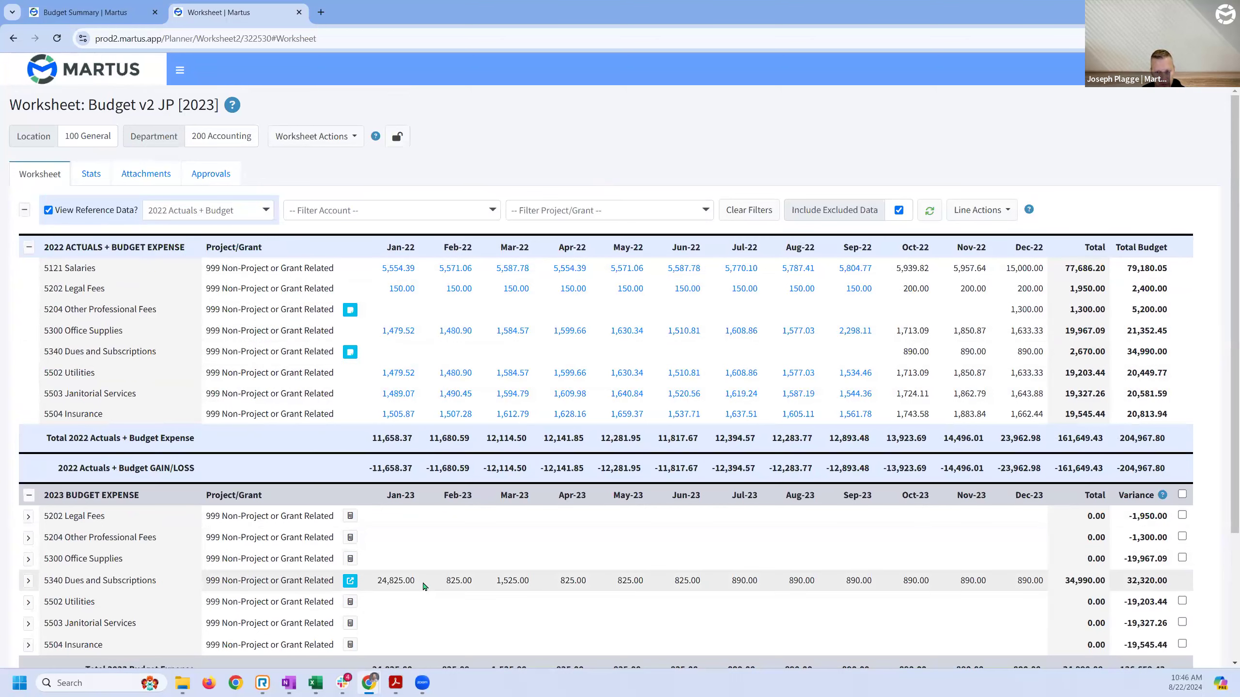
- Start adding a line to the 2023 budget, browse the accounts that can be selected, and close the dialog without adding one
mouse_move(424, 583)
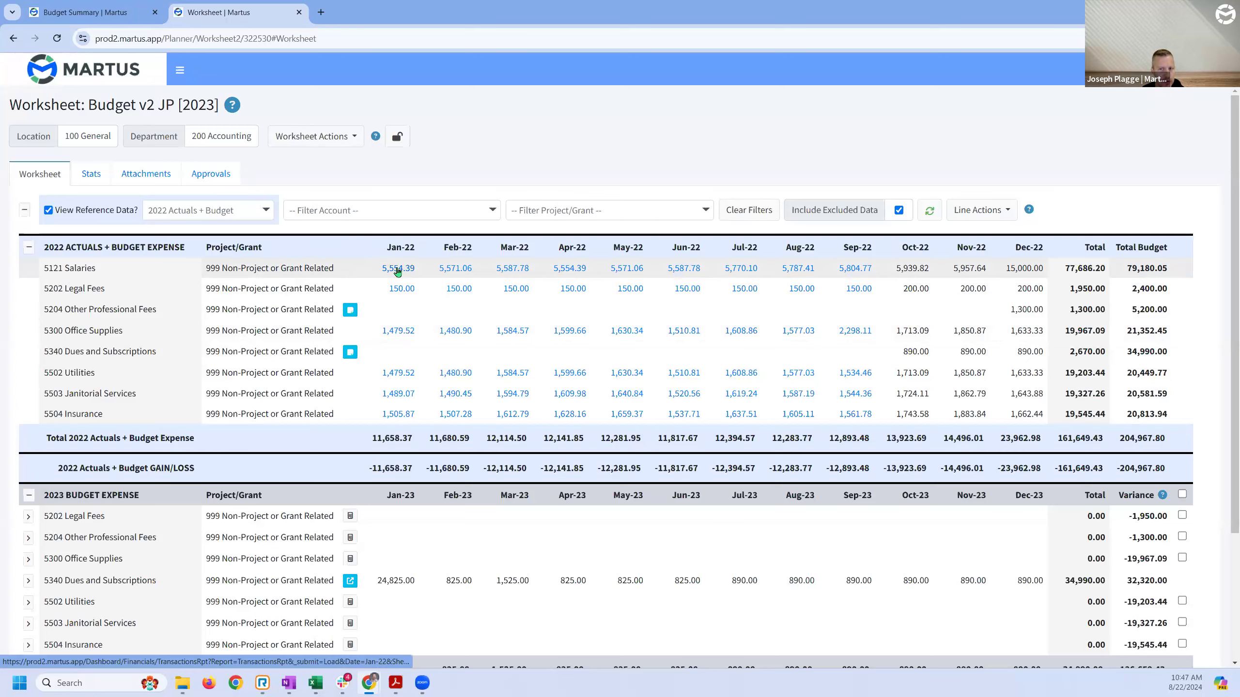
scroll(478, 383, "down", 1)
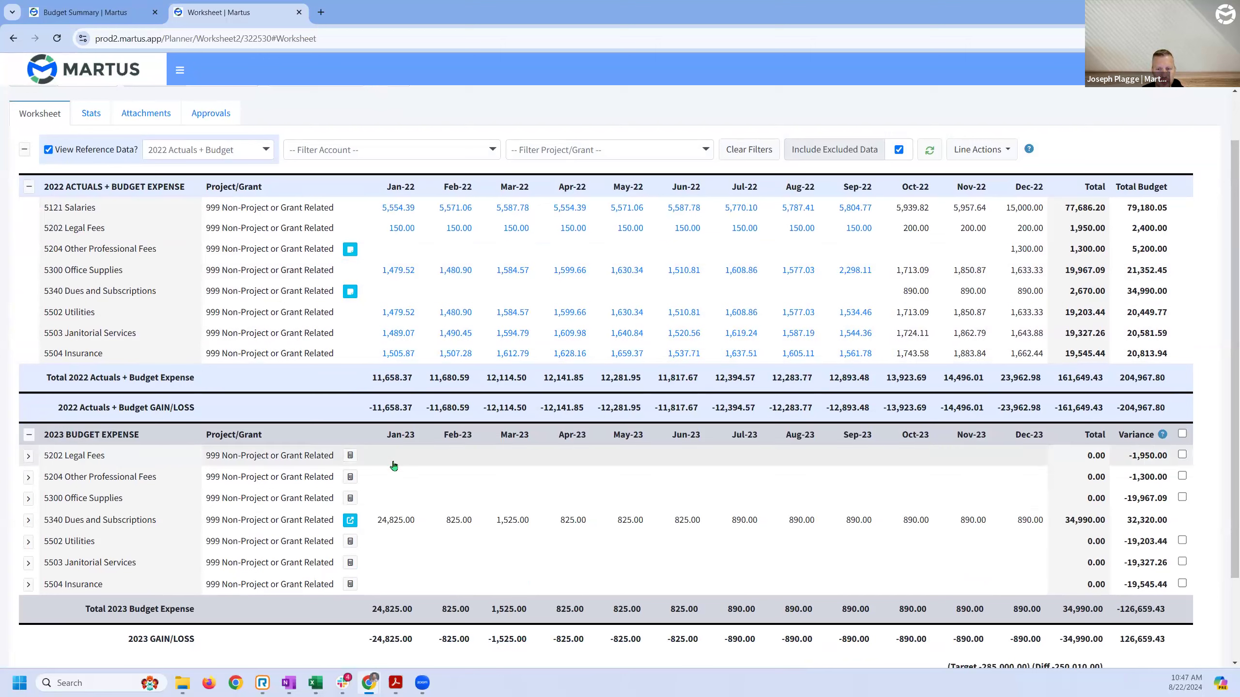
left_click(982, 152)
left_click(976, 176)
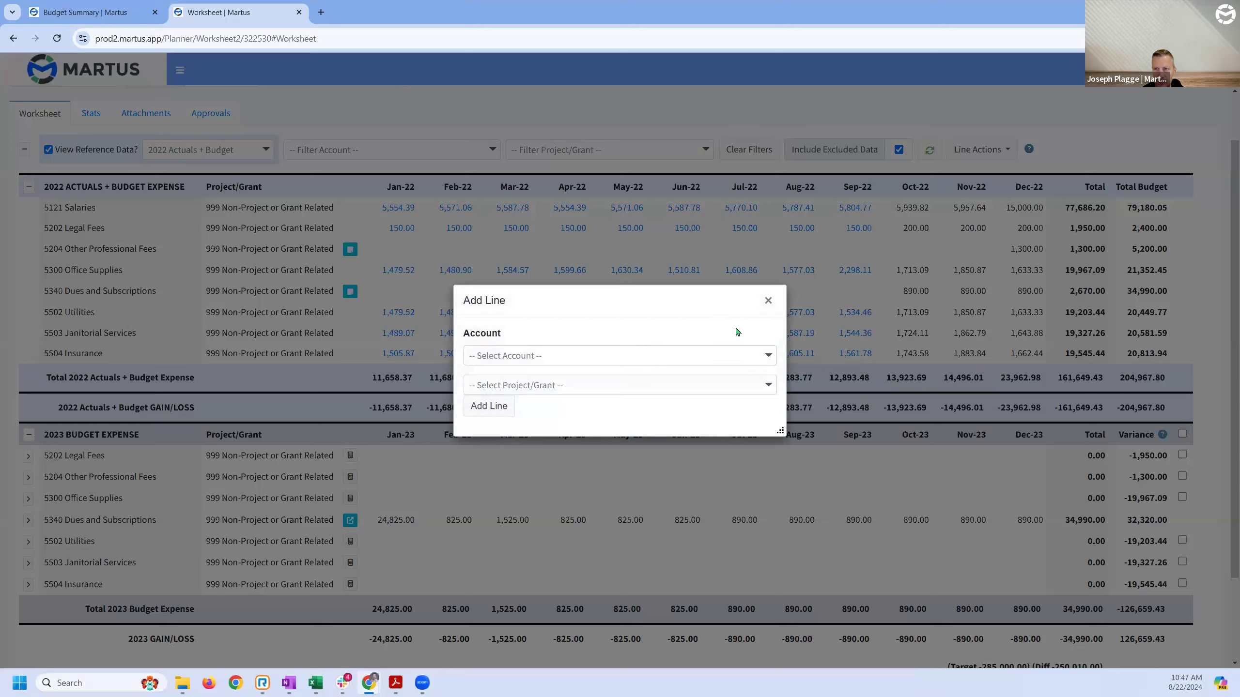
left_click(631, 356)
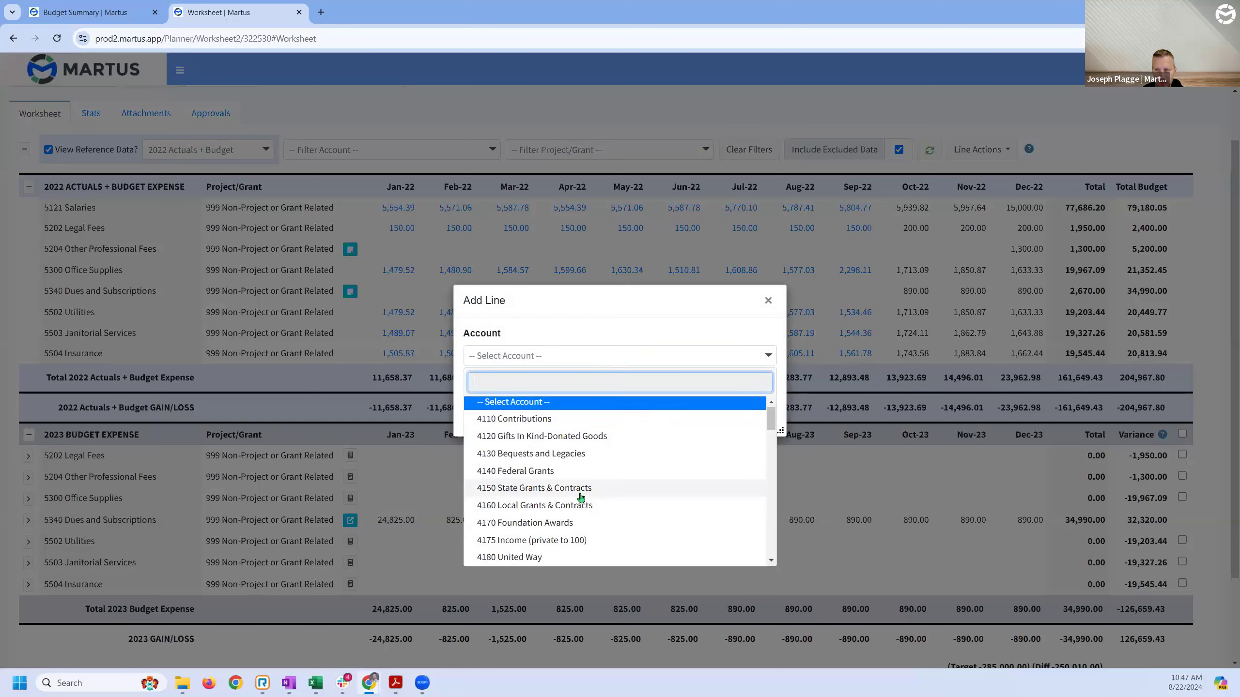
scroll(581, 498, "down", 5)
left_click(766, 299)
left_click(766, 300)
- Initialize the worksheet at 100% using 2022 actual numbers for Jan-23 to Sep-23 and 2022 budget numbers for Oct-23 to Dec-23
scroll(385, 454, "up", 2)
left_click(316, 136)
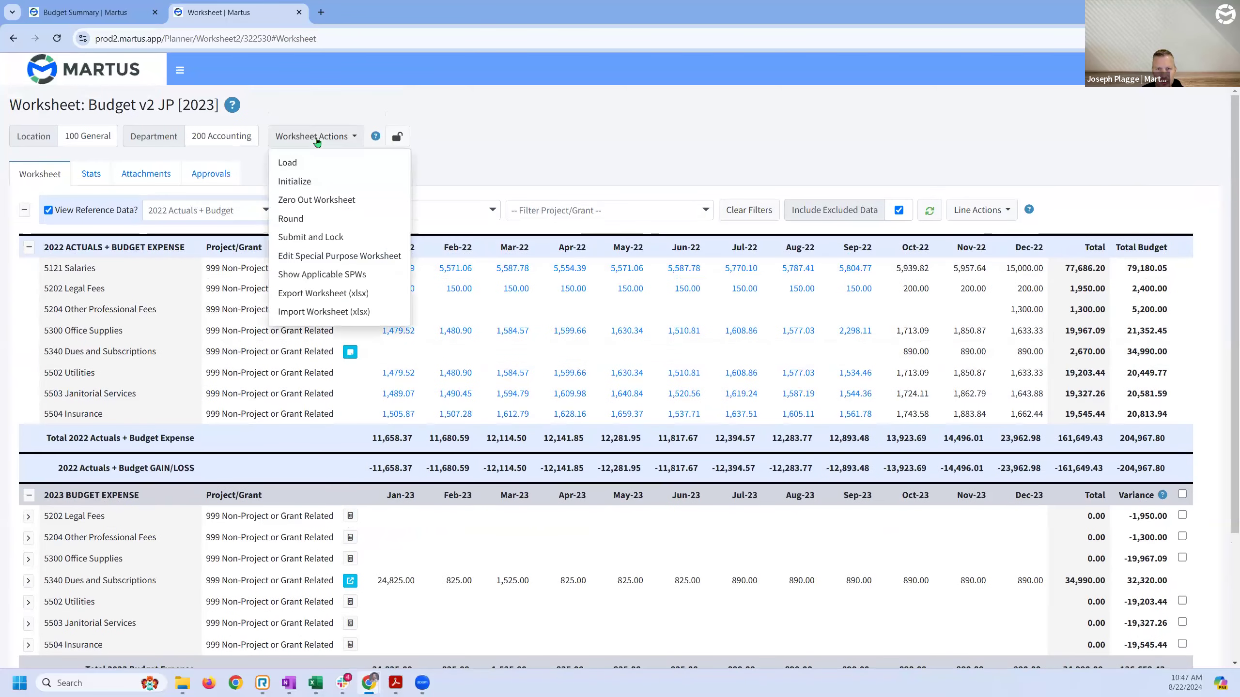
left_click(293, 182)
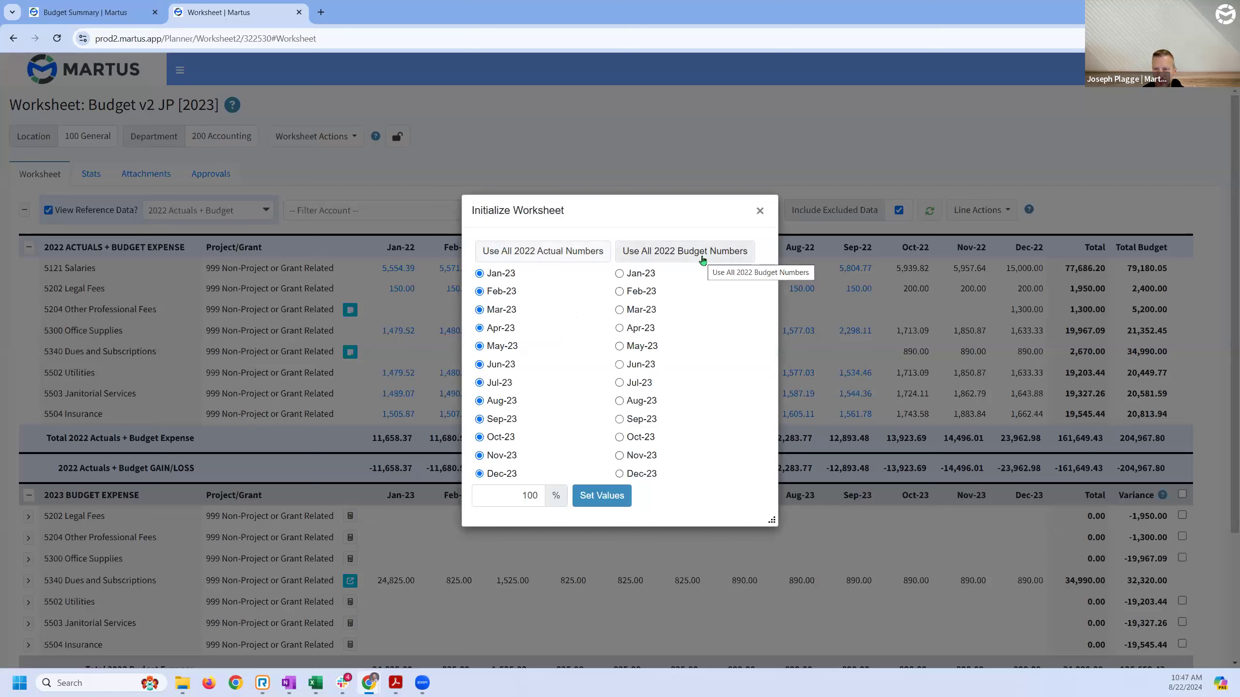
left_click(637, 439)
left_click(637, 456)
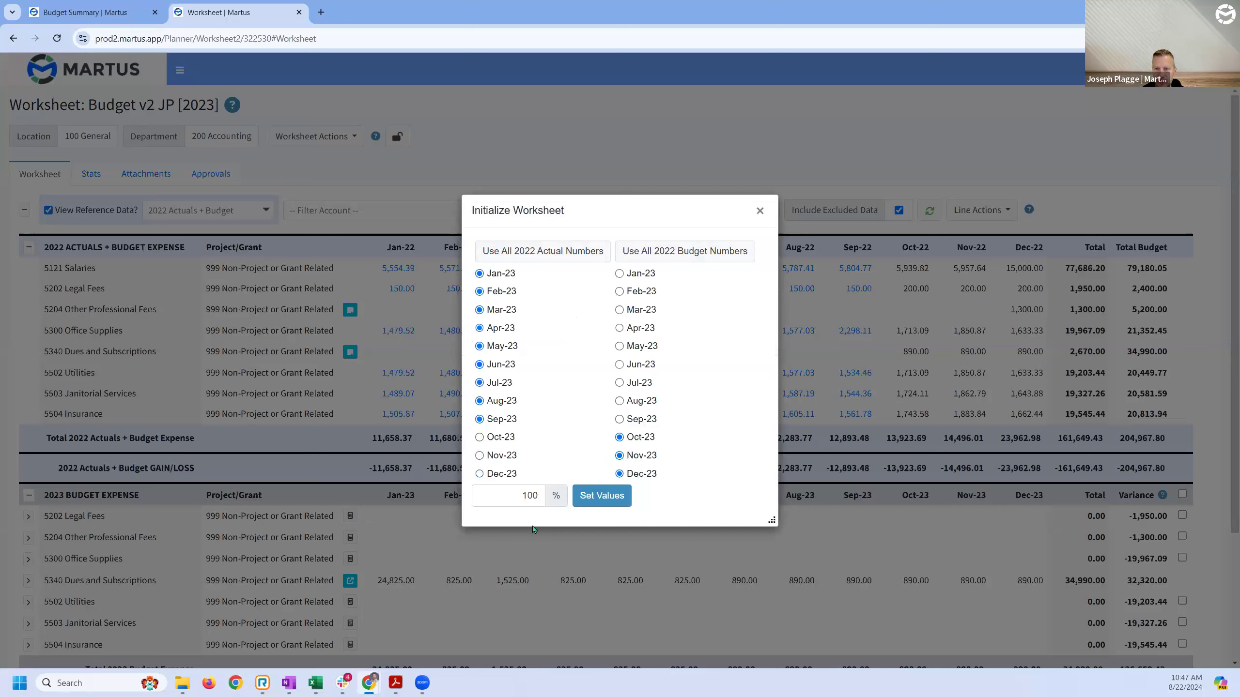
left_click(585, 499)
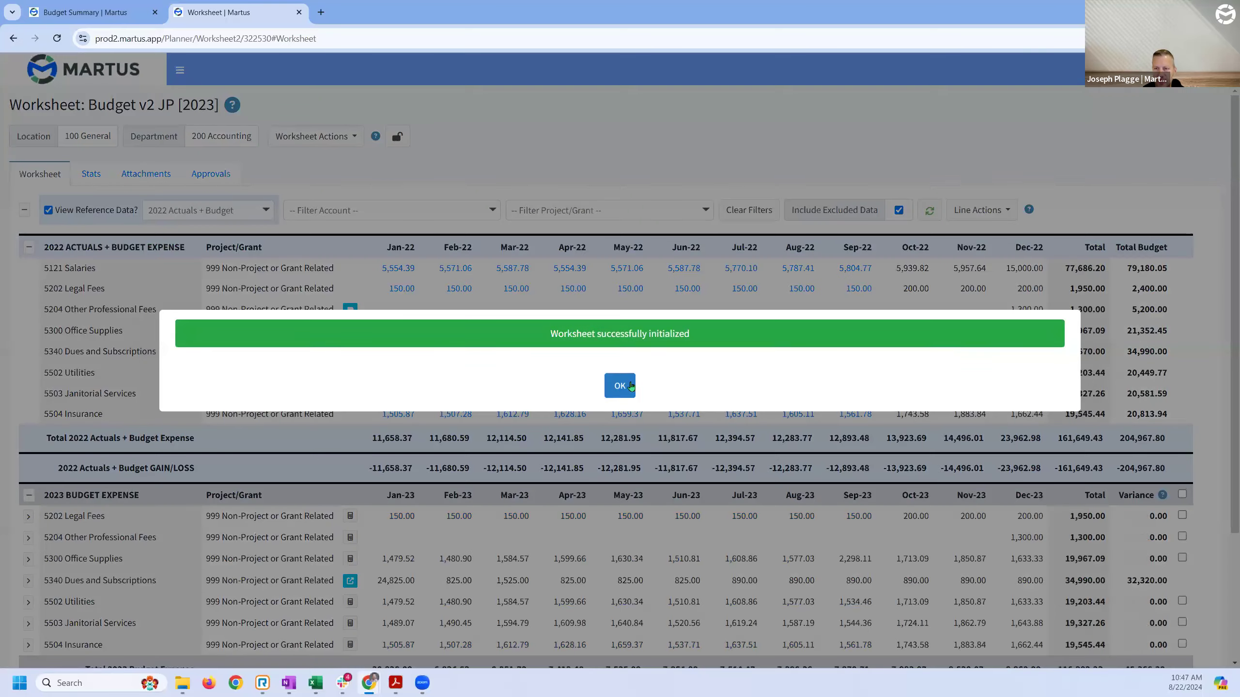
left_click(619, 380)
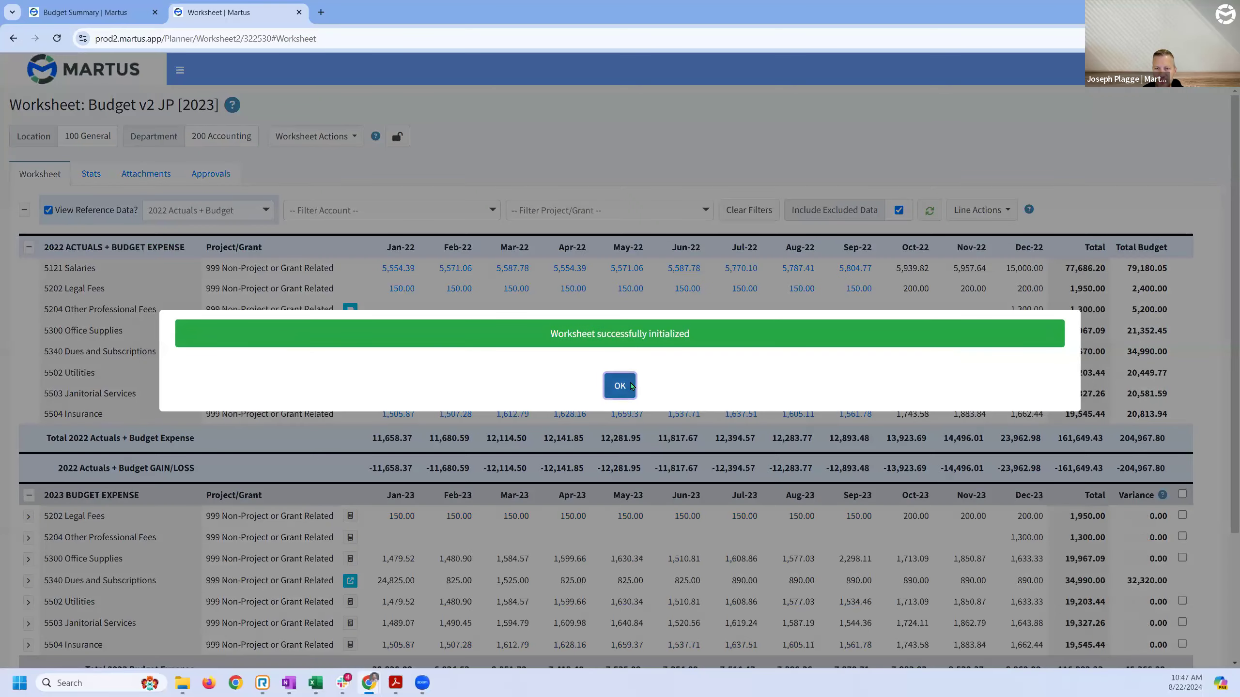
- Set the 2023 budget for 5204 Other Professional Fees to 500 for each month from January to May
scroll(418, 234, "down", 1)
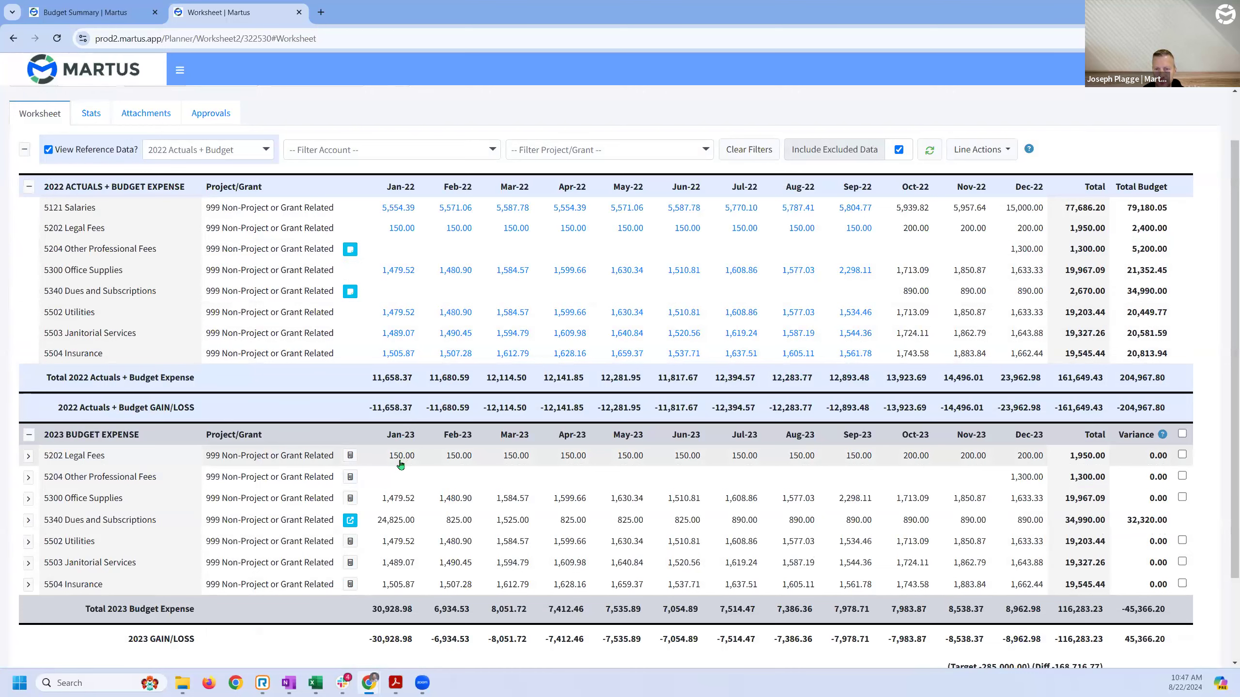
left_click(399, 477)
left_click(407, 476)
type("500")
key("Tab")
type("500")
key("Tab")
type("500")
key("Tab")
type("500")
key("Tab")
type("500")
key("Return")
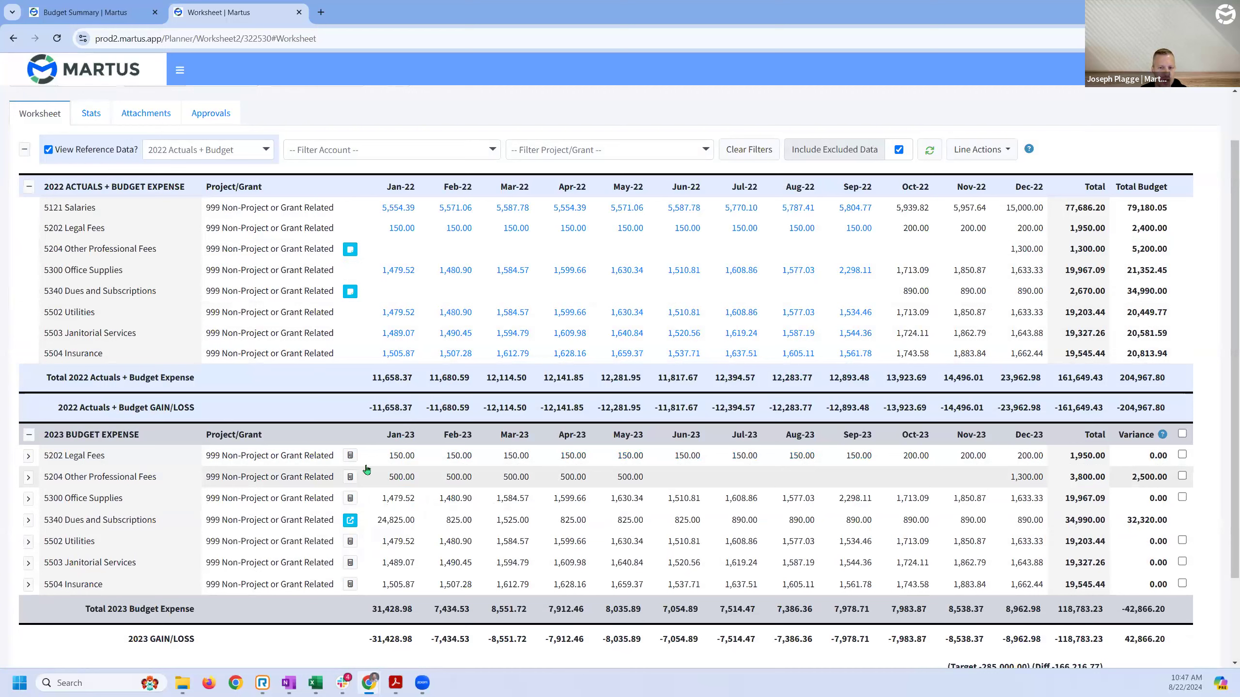
- Open the 2023 budget line 5300 Office Supplies for editing and read the help on its adjustment types
left_click(350, 499)
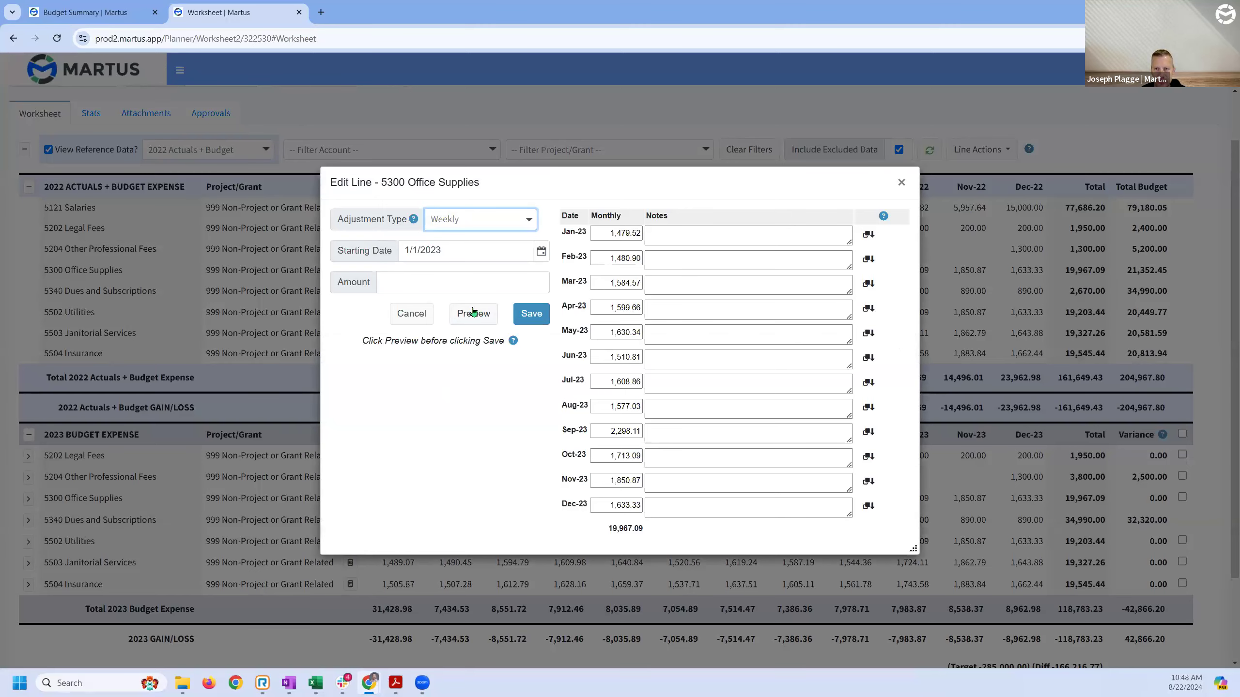
left_click(413, 220)
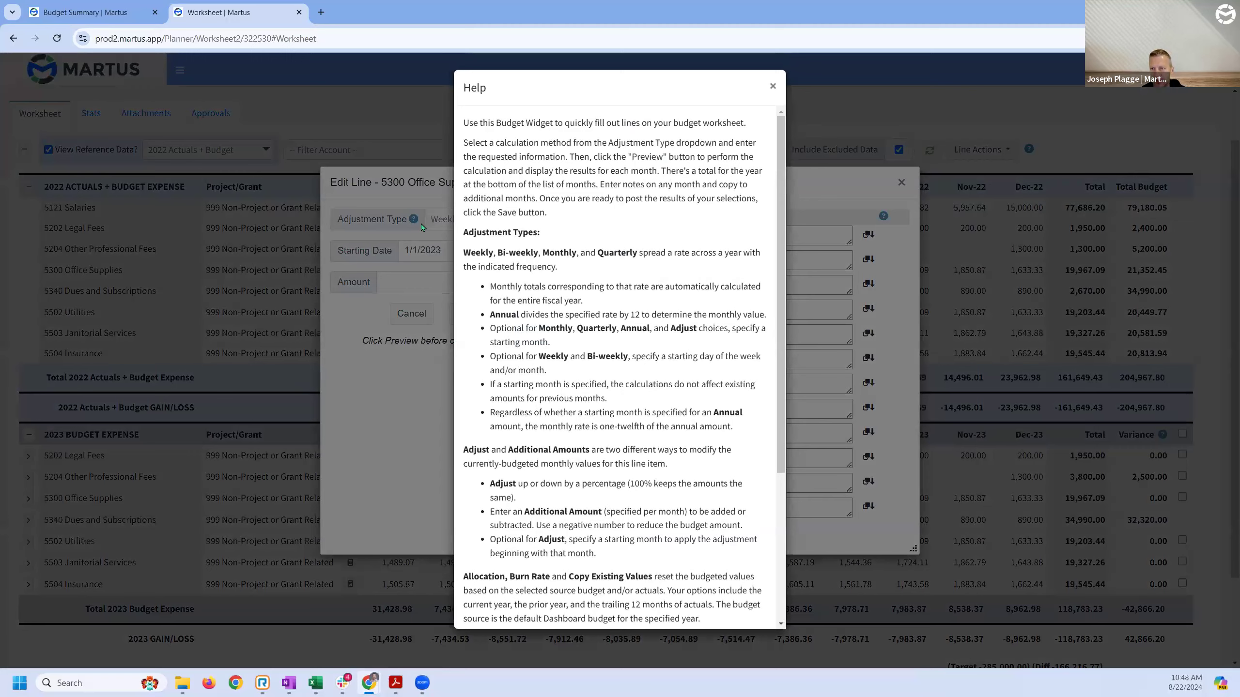
left_click(771, 87)
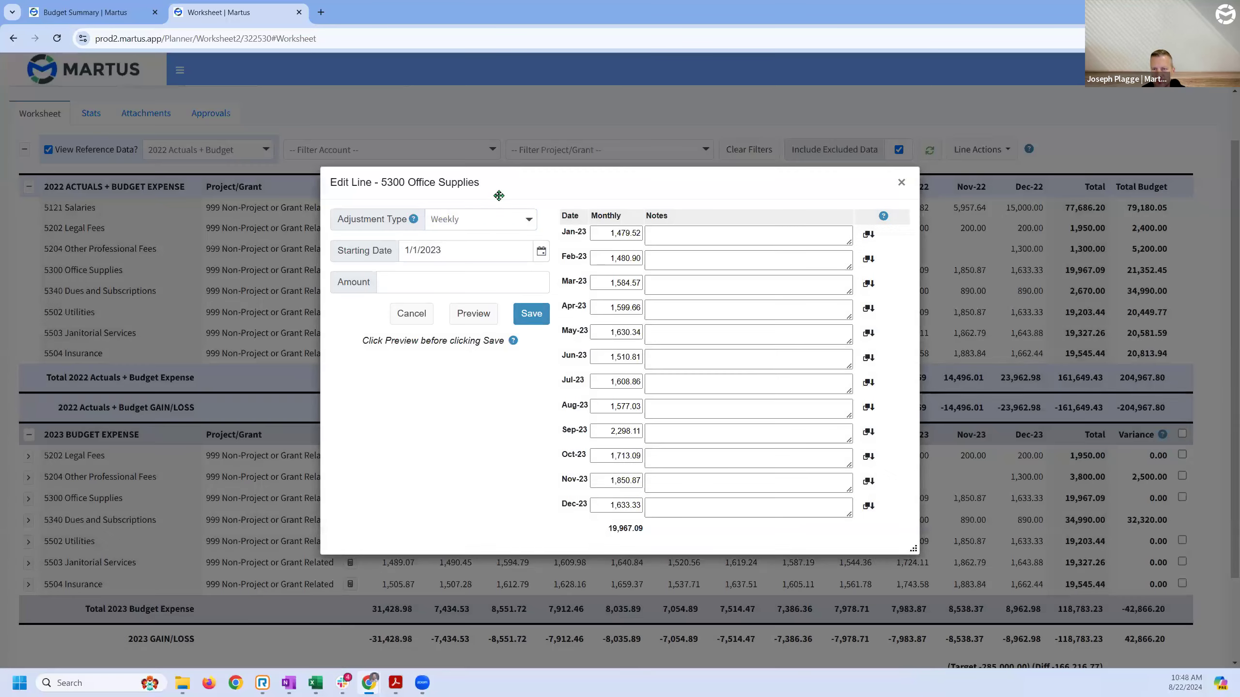
- Preview a weekly adjustment of 100 starting 1/1/2023 for Office Supplies and check the resulting monthly amounts
left_click(487, 225)
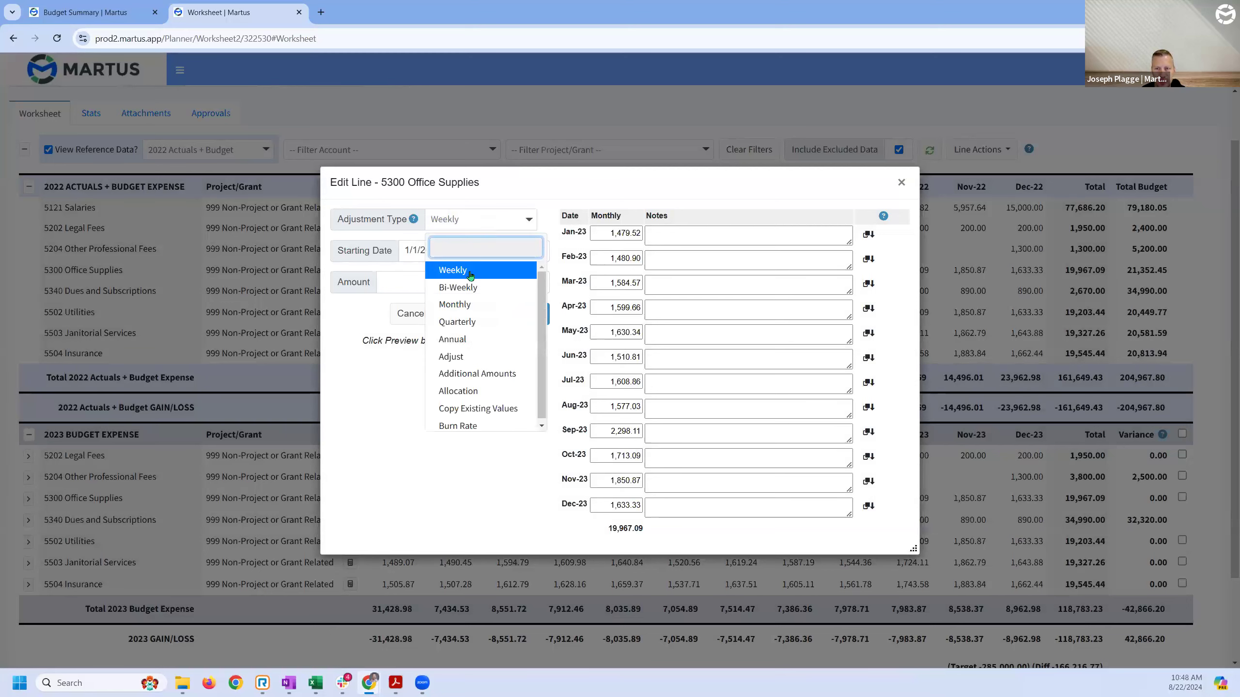
left_click(413, 282)
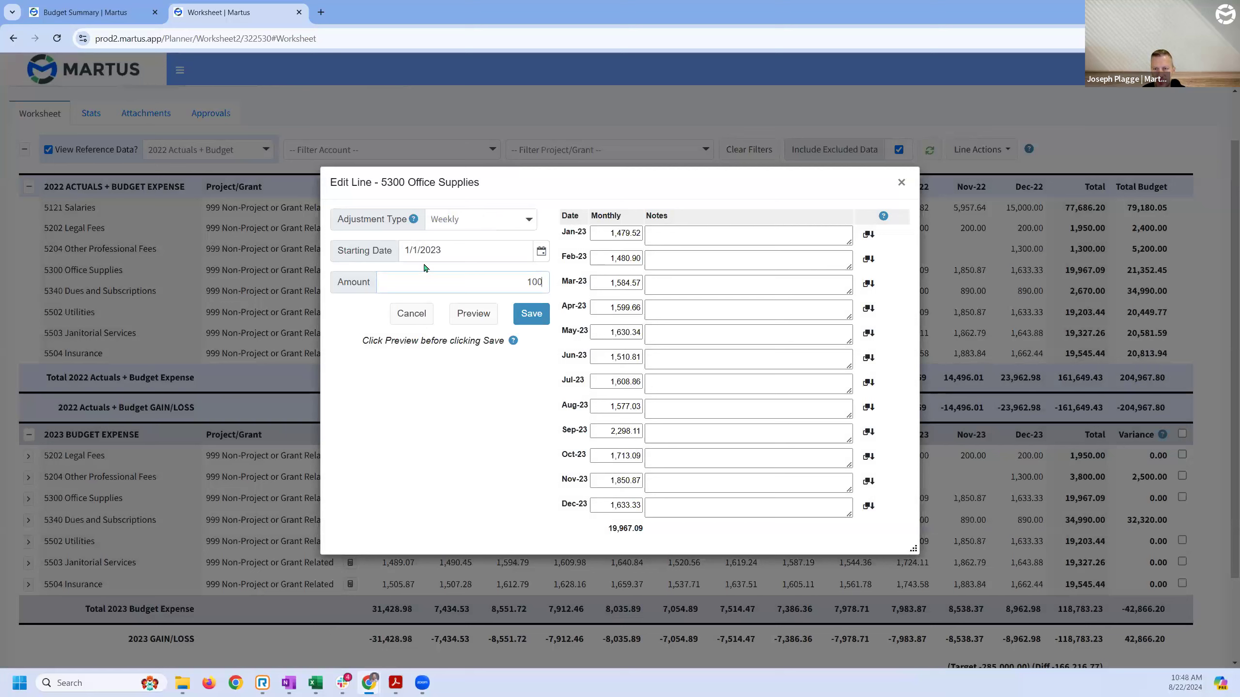
left_click(474, 313)
left_click(614, 233)
double_click(614, 233)
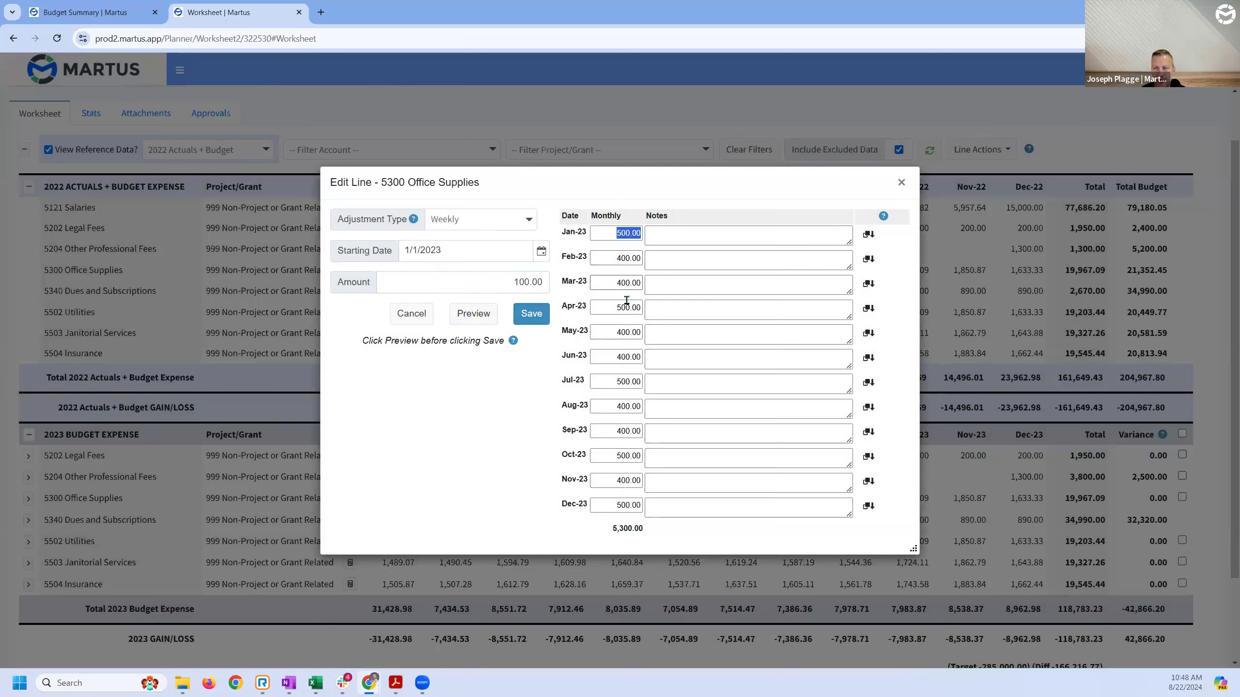
double_click(616, 259)
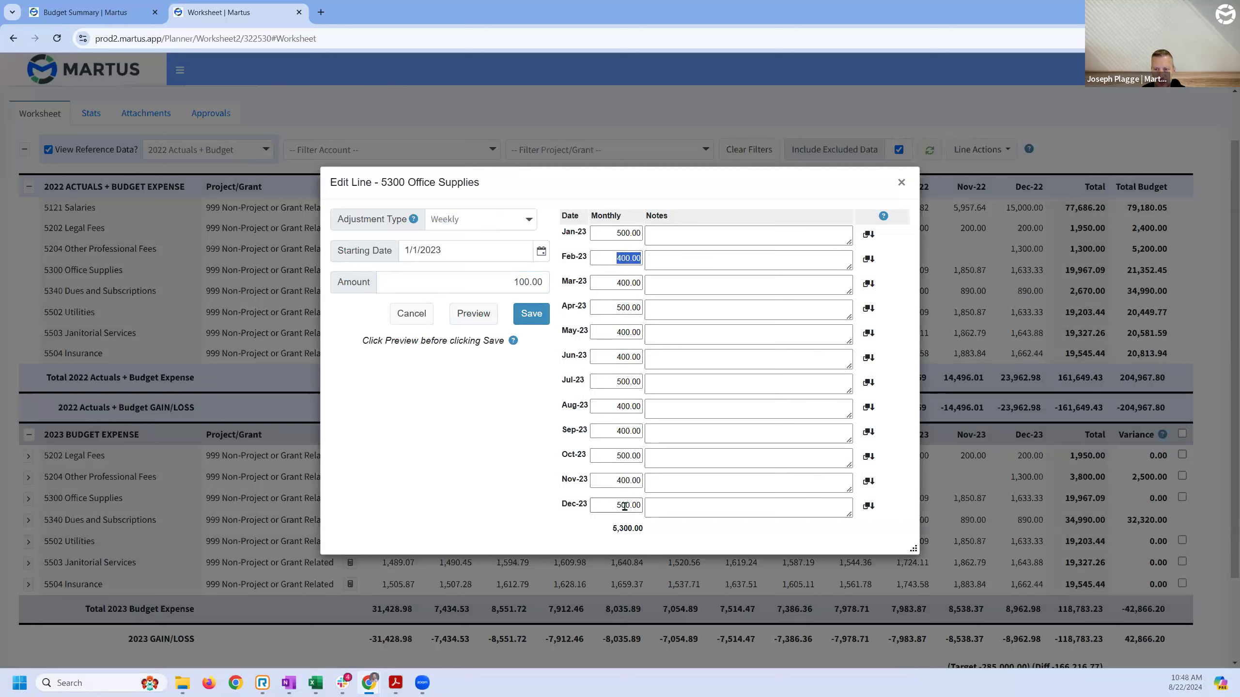
- Preview an annual adjustment of 10,000 for Office Supplies spread from Jan-23 to Dec-23
left_click(494, 226)
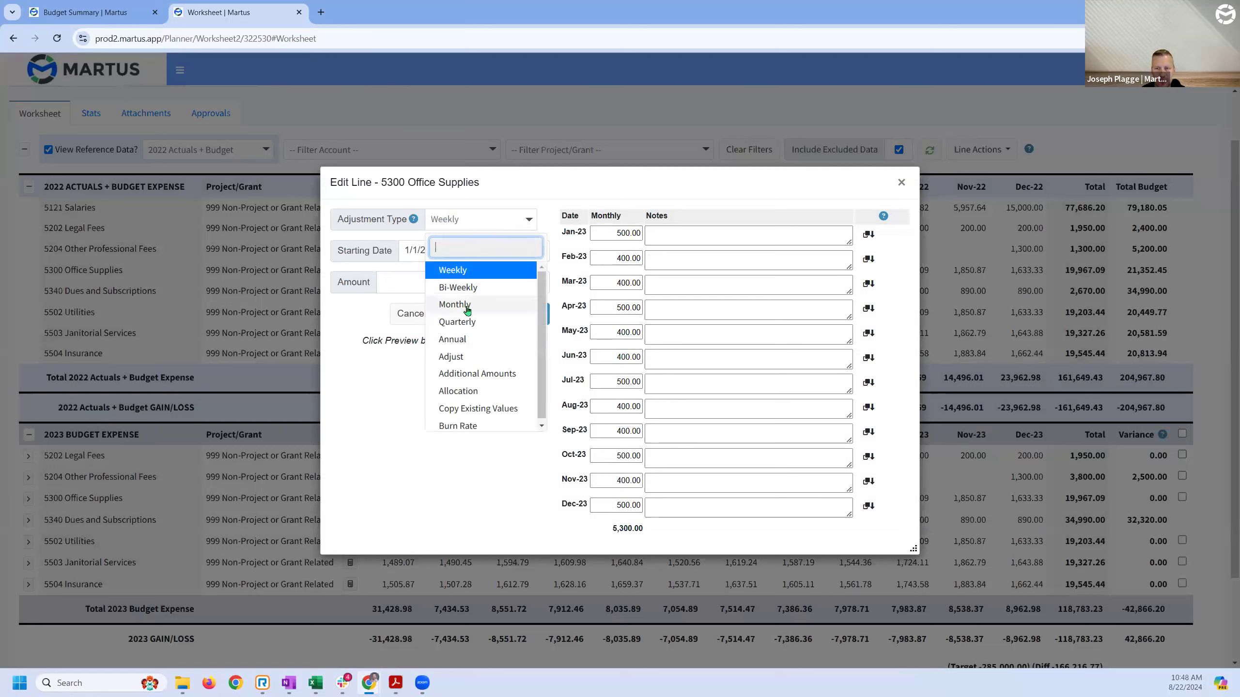
left_click(463, 340)
left_click(523, 314)
type("000.00")
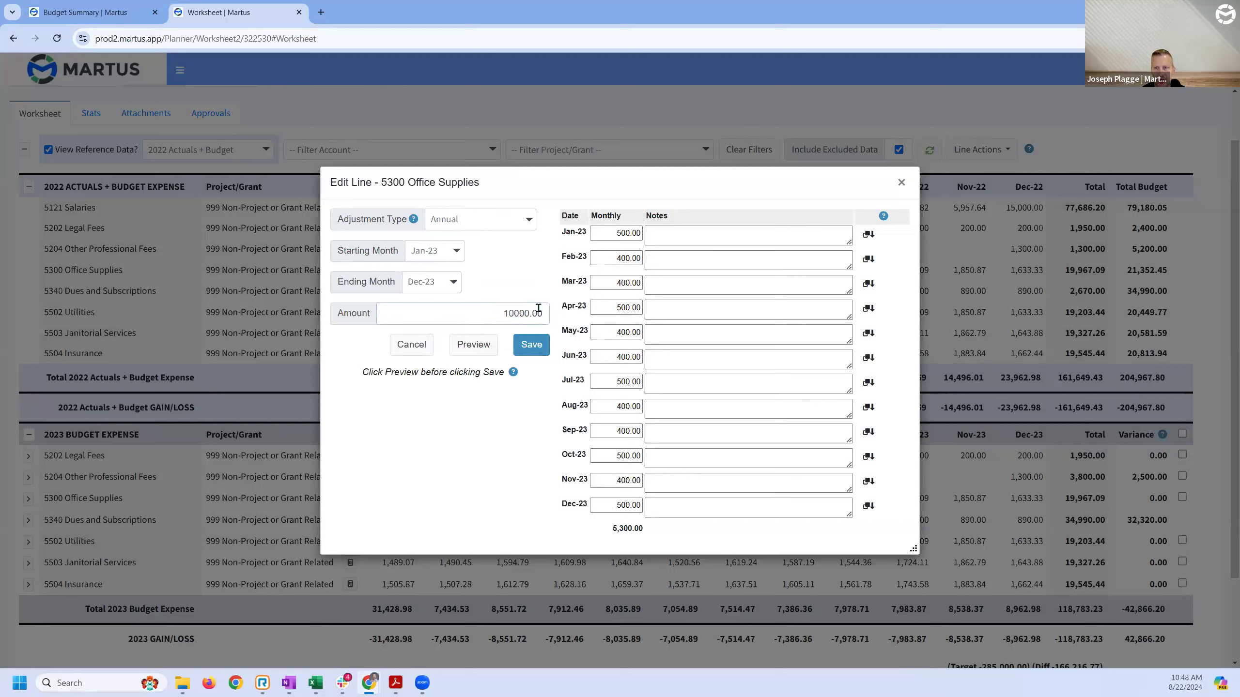
left_click(472, 344)
- Copy existing values from the 12-Month Trailing Actuals adjusted to 90% for Office Supplies, preview them, and check the first months' amounts
left_click(511, 234)
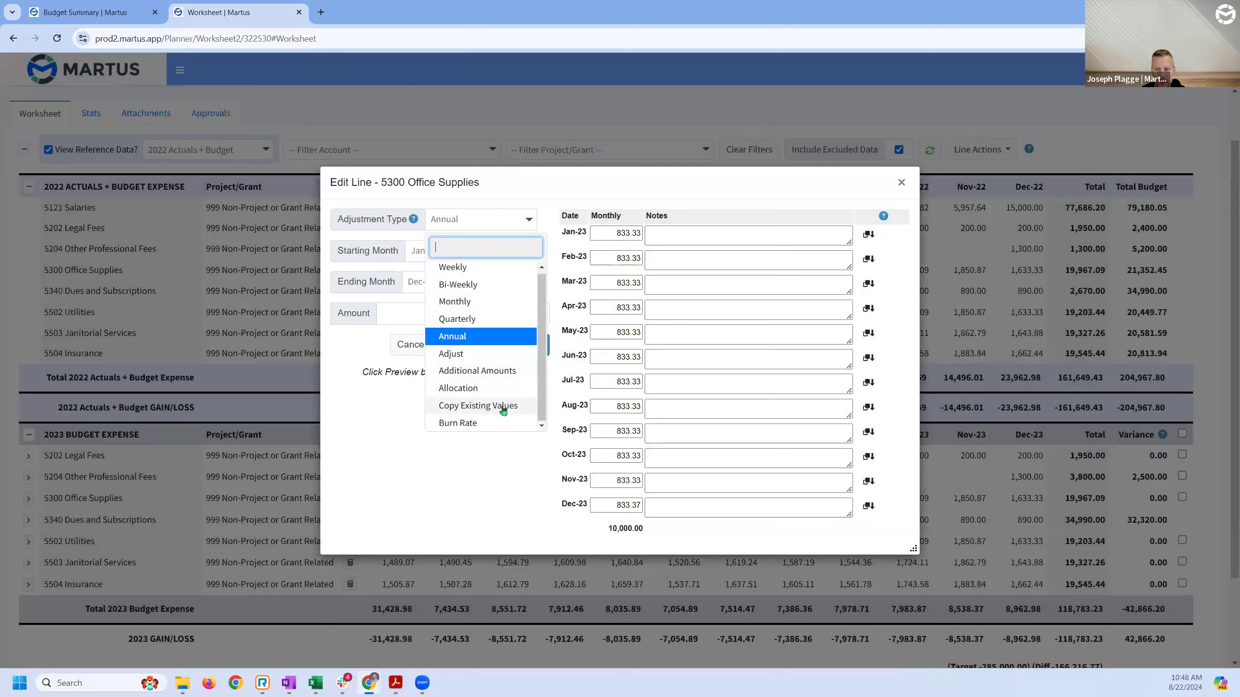
left_click(502, 409)
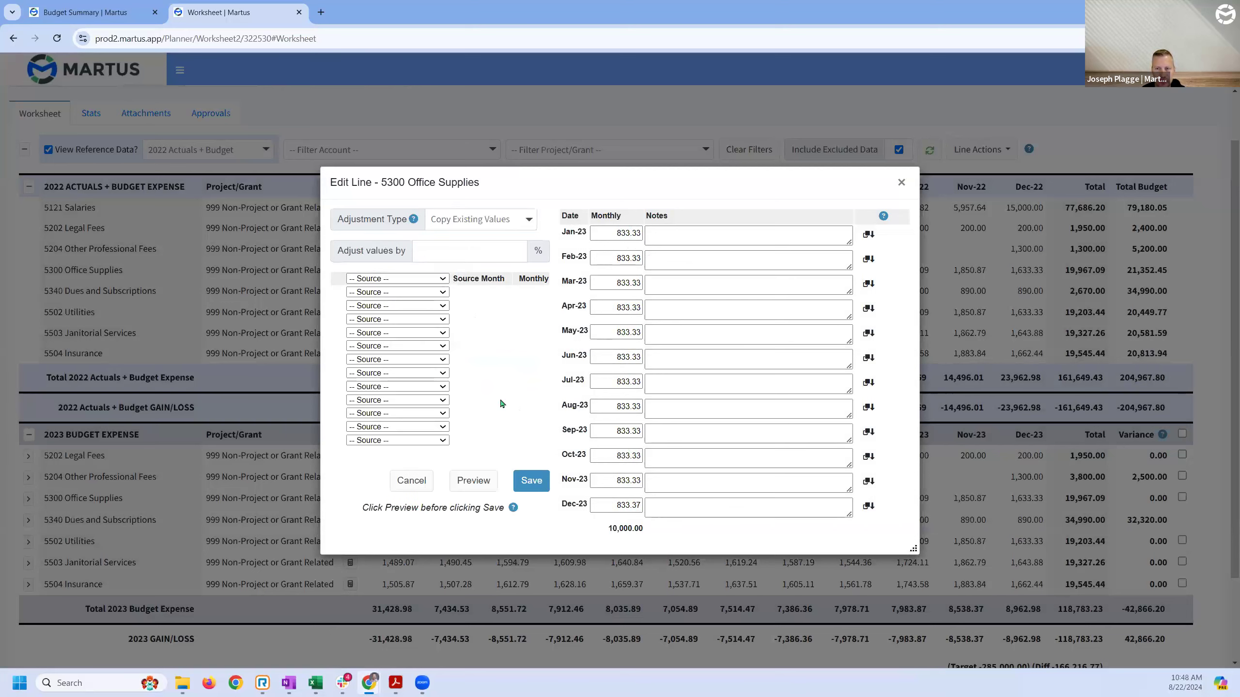
left_click(415, 279)
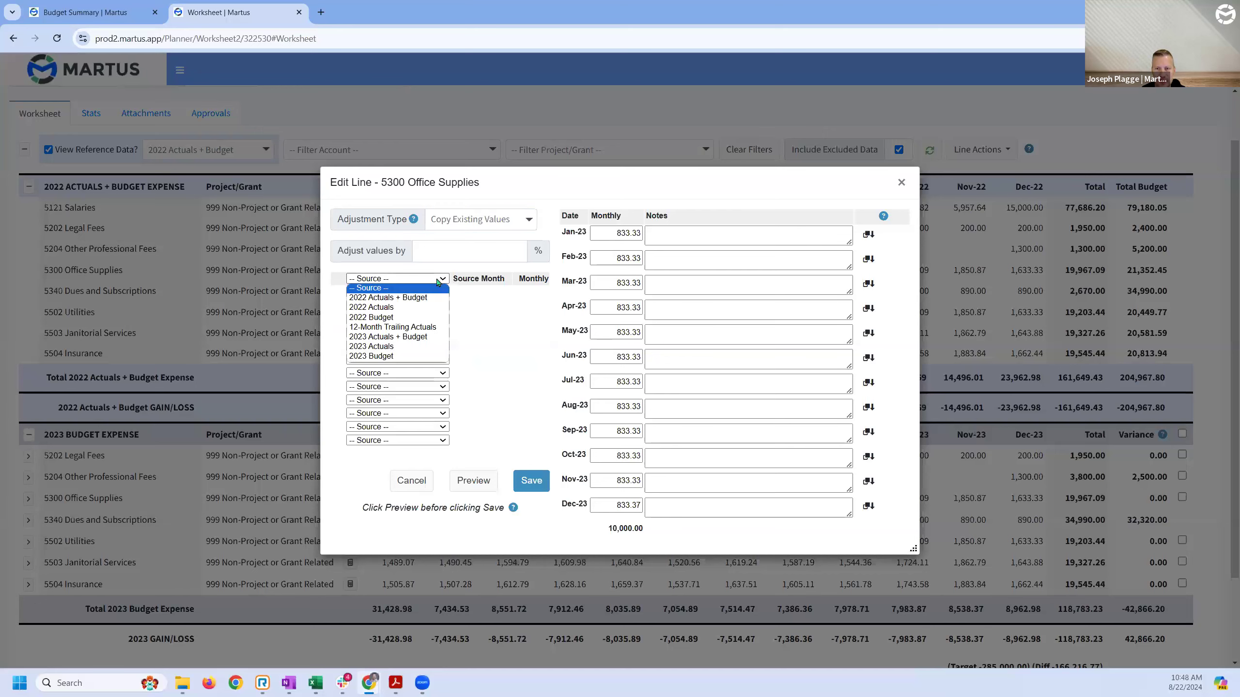
left_click(387, 327)
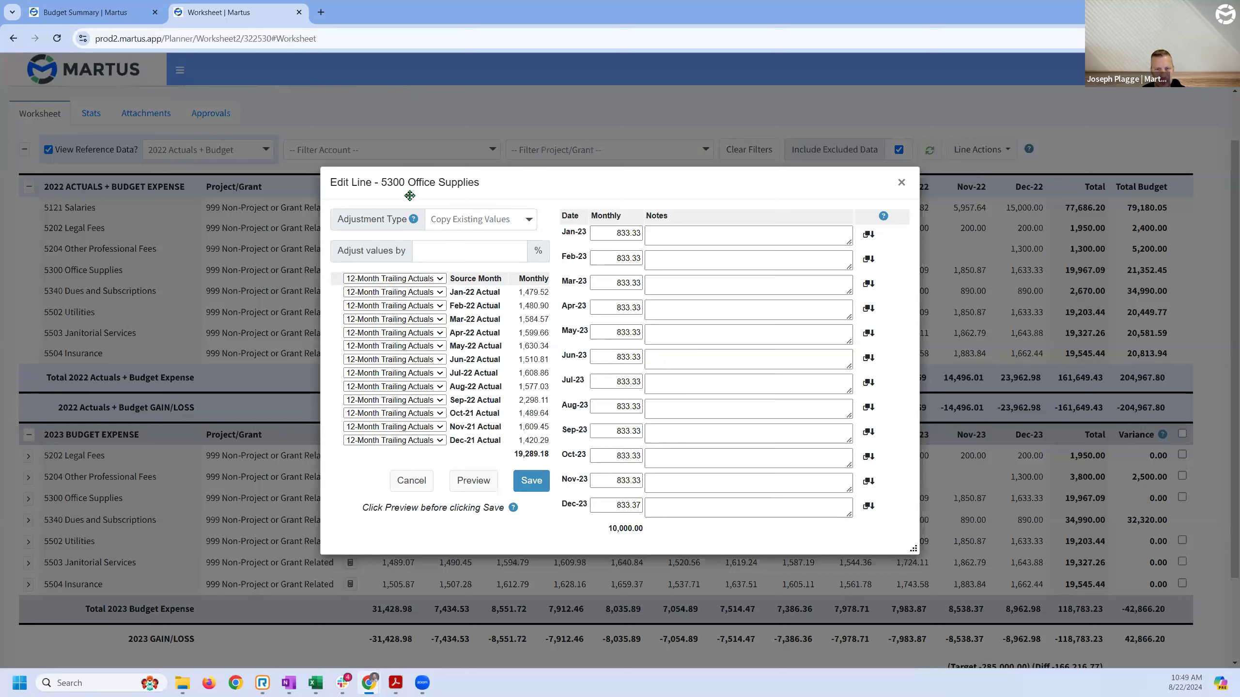
left_click(456, 250)
left_click(473, 481)
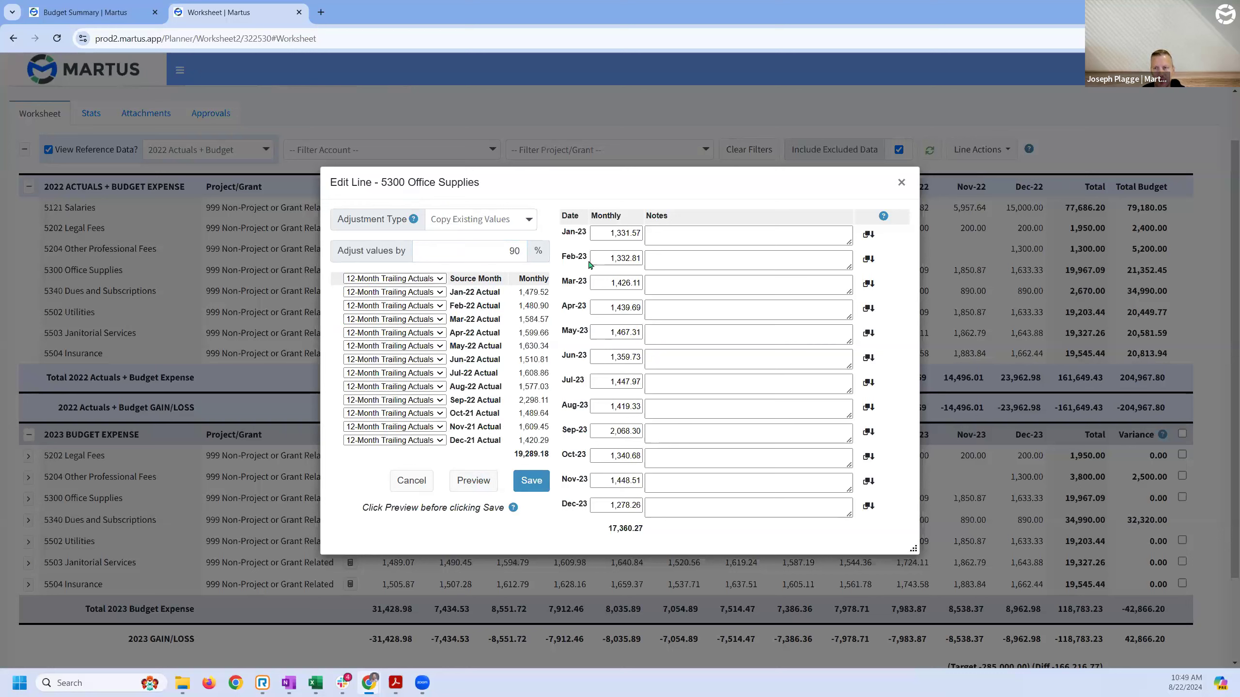
double_click(627, 233)
double_click(605, 259)
- Add the note "decreased by 10% based on the TTM" to Jan-23, copy it to the remaining months, and save the Office Supplies line
left_click(677, 229)
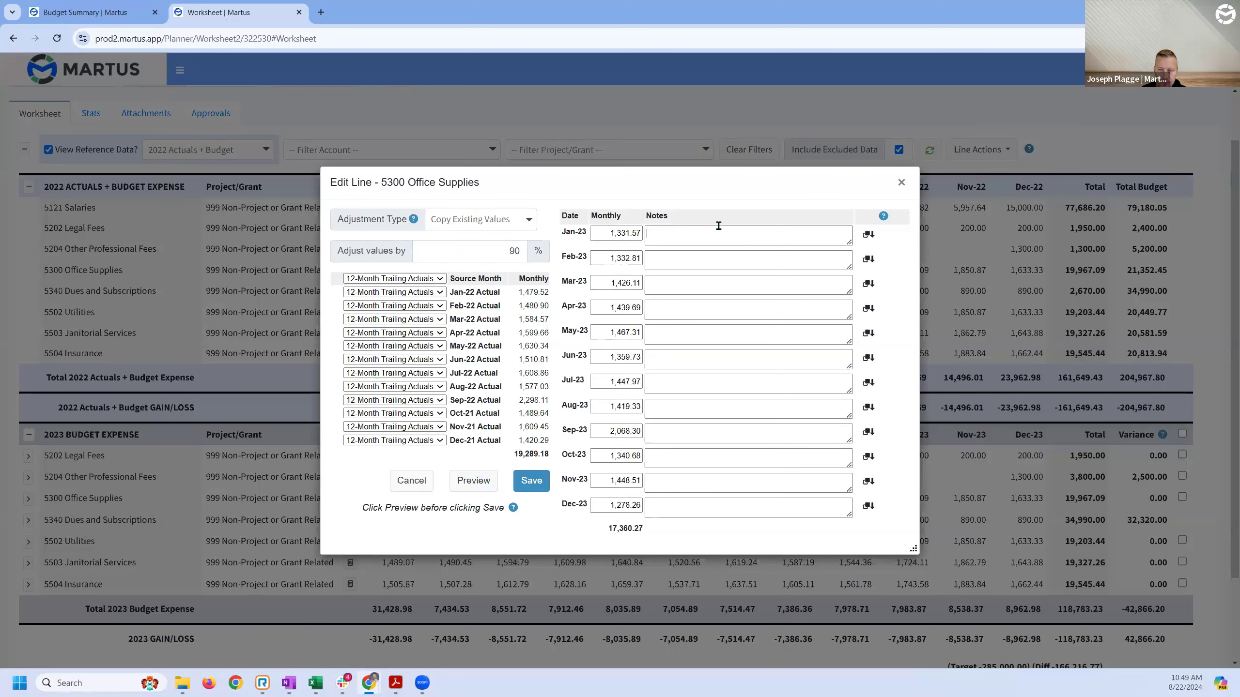
left_click(829, 190)
type("decreased by 10% based on the TTM")
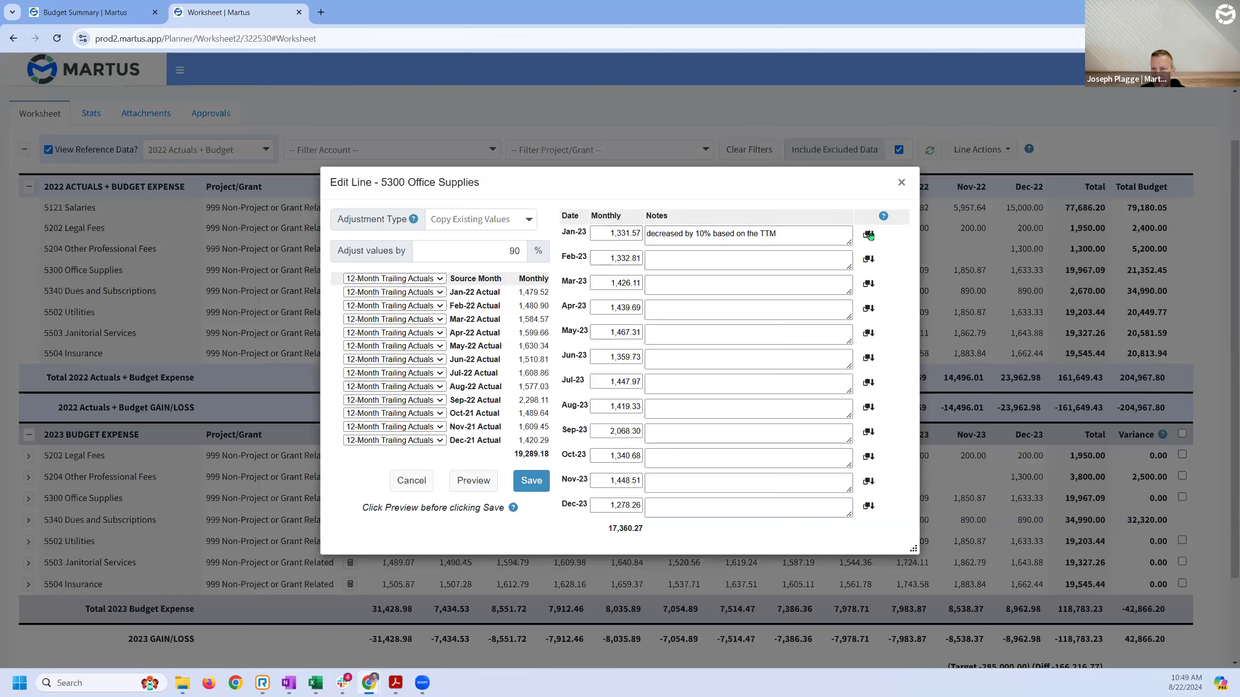
left_click(868, 234)
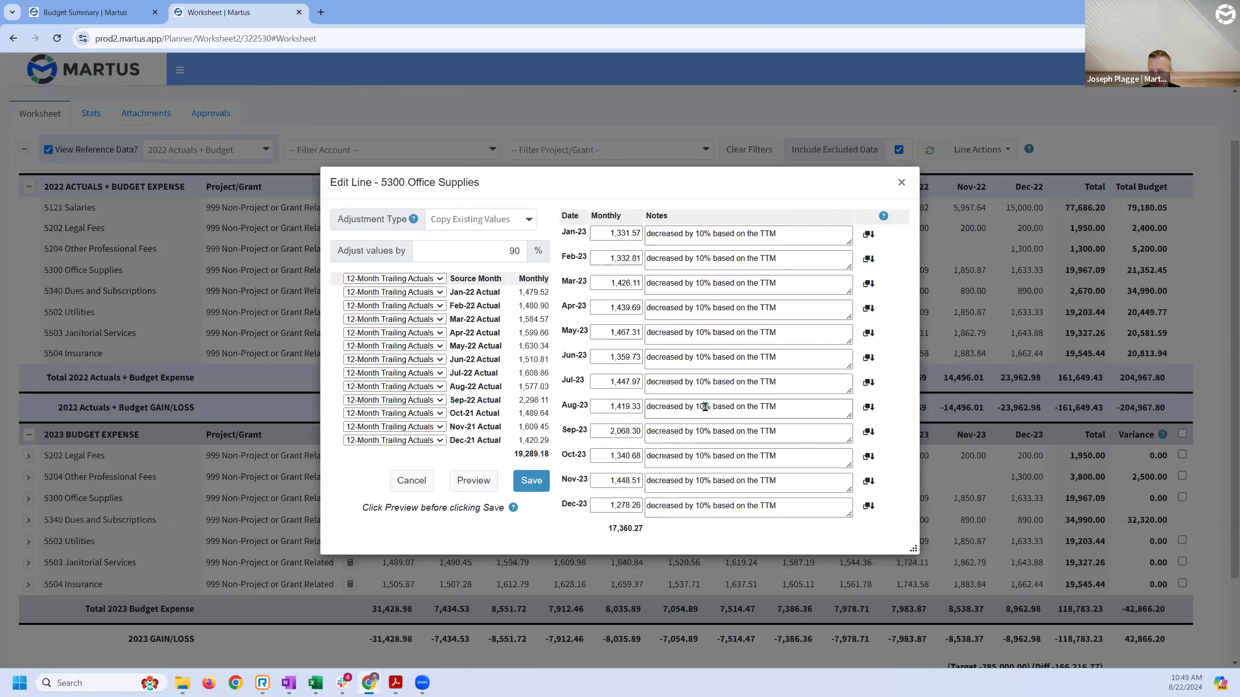
left_click(625, 432)
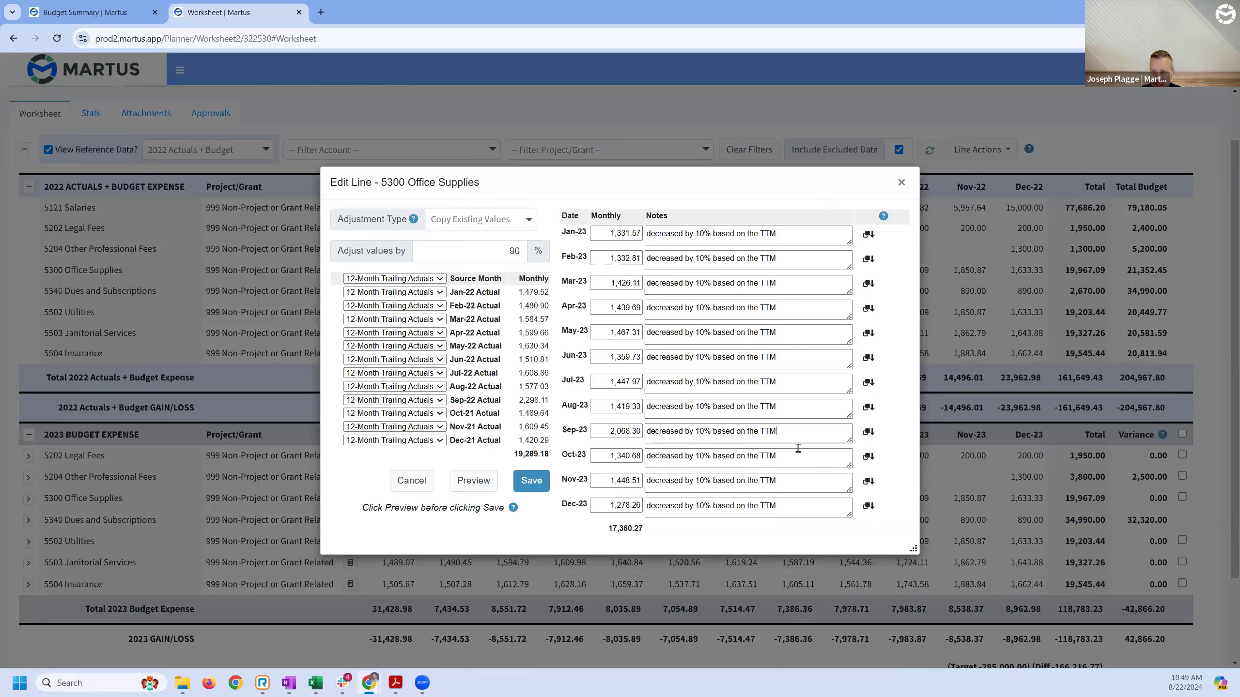
left_click(536, 481)
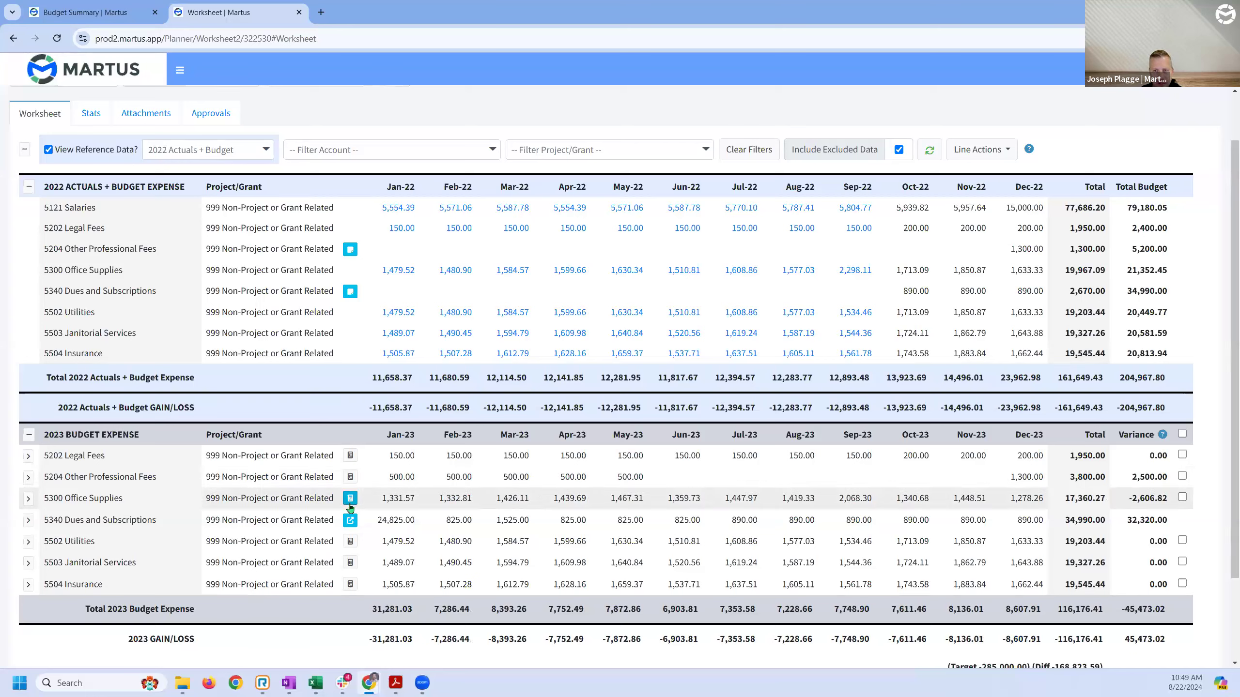
mouse_move(398, 502)
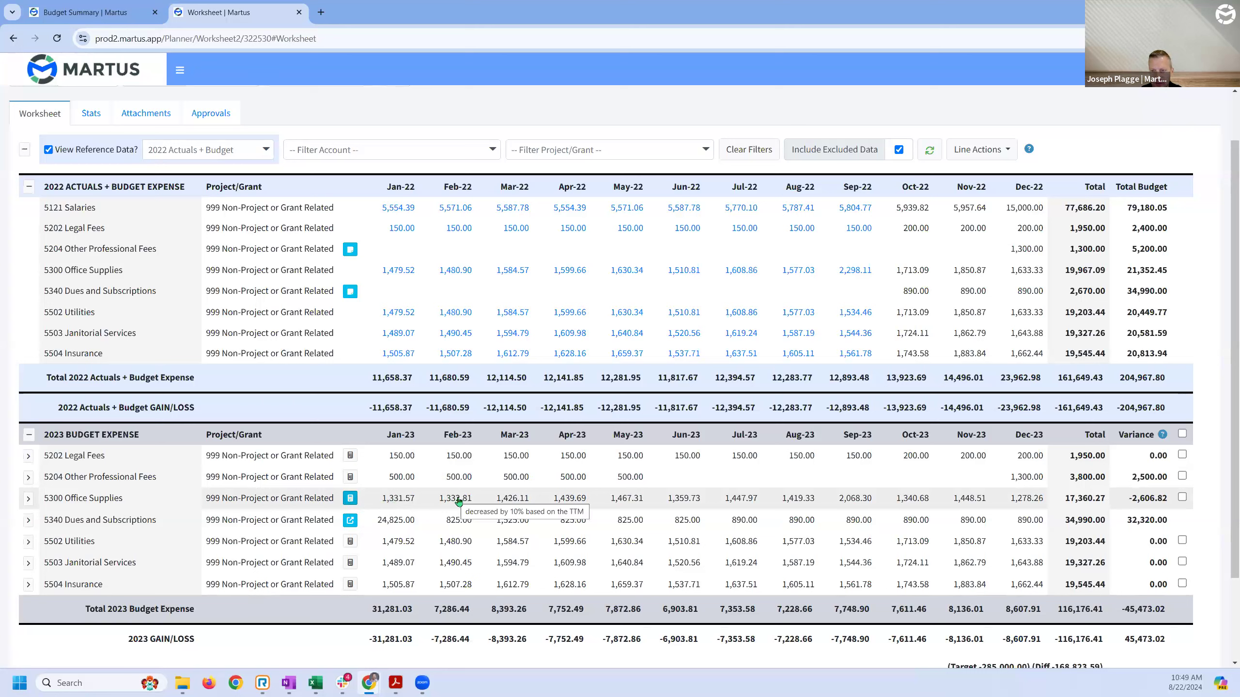
mouse_move(512, 502)
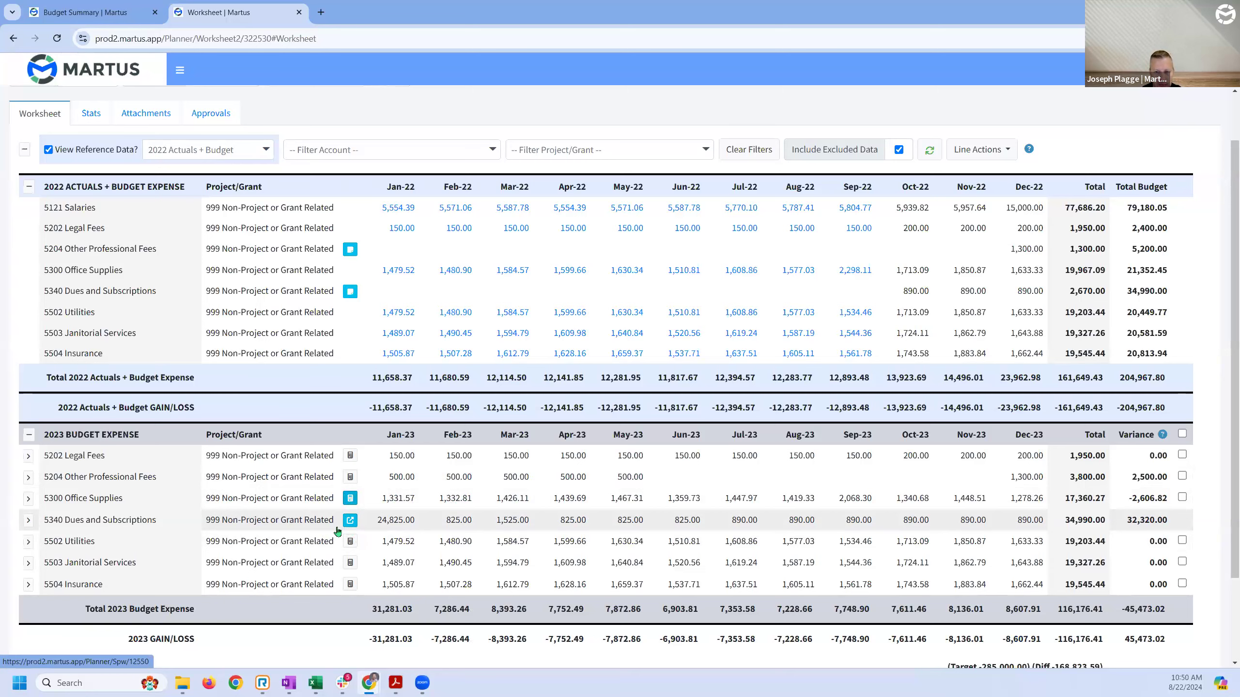
- Review the 200 Accounting worksheet's attachments, available worksheet actions and approval status, and return to its budget lines
scroll(223, 516, "up", 1)
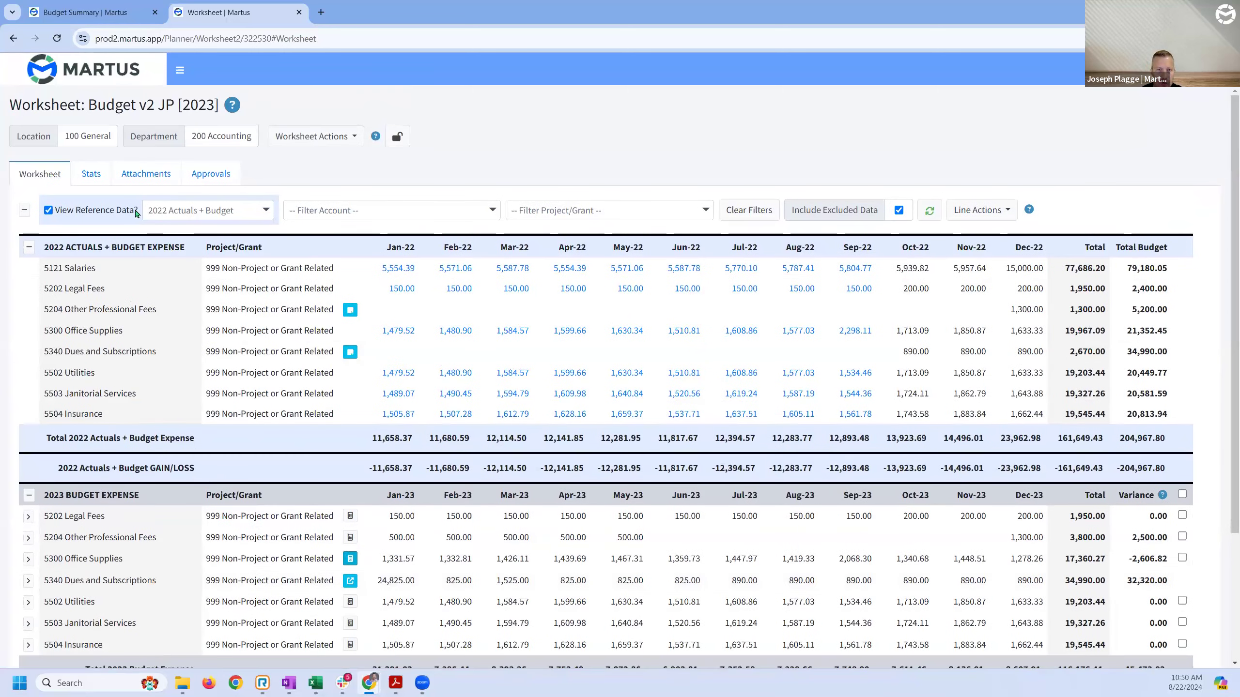
left_click(149, 177)
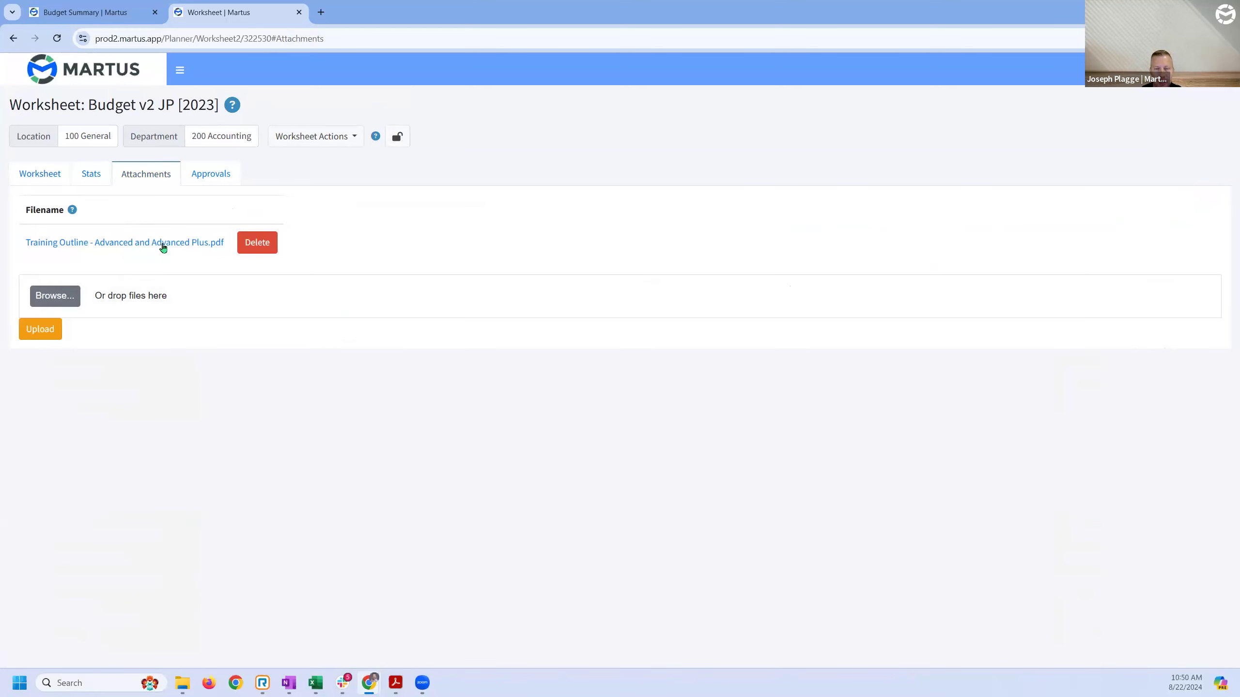
left_click(311, 137)
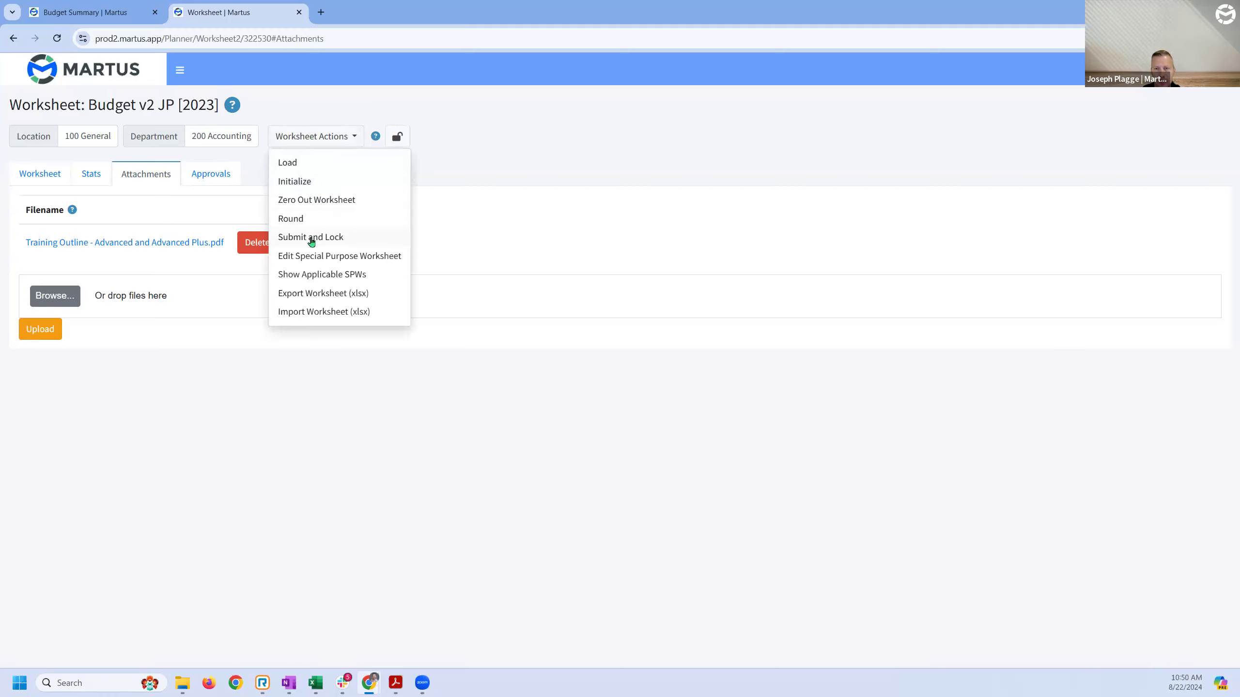
left_click(223, 173)
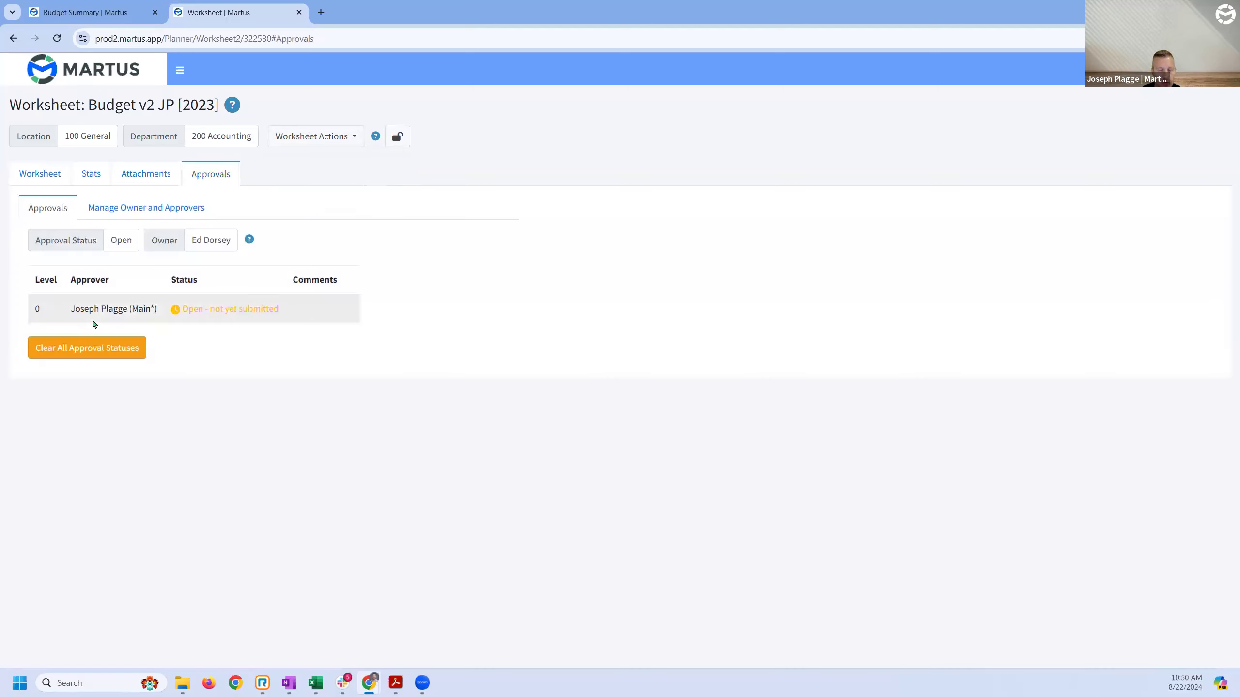
left_click(51, 174)
scroll(372, 428, "down", 1)
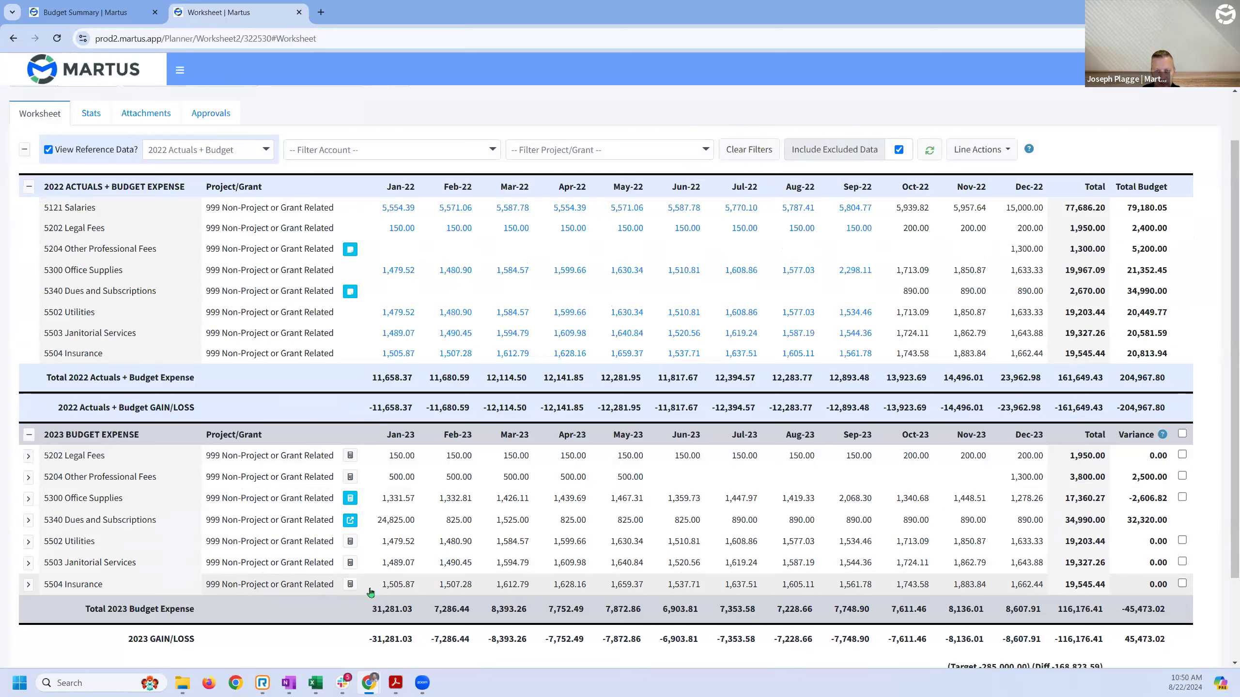
scroll(371, 593, "up", 1)
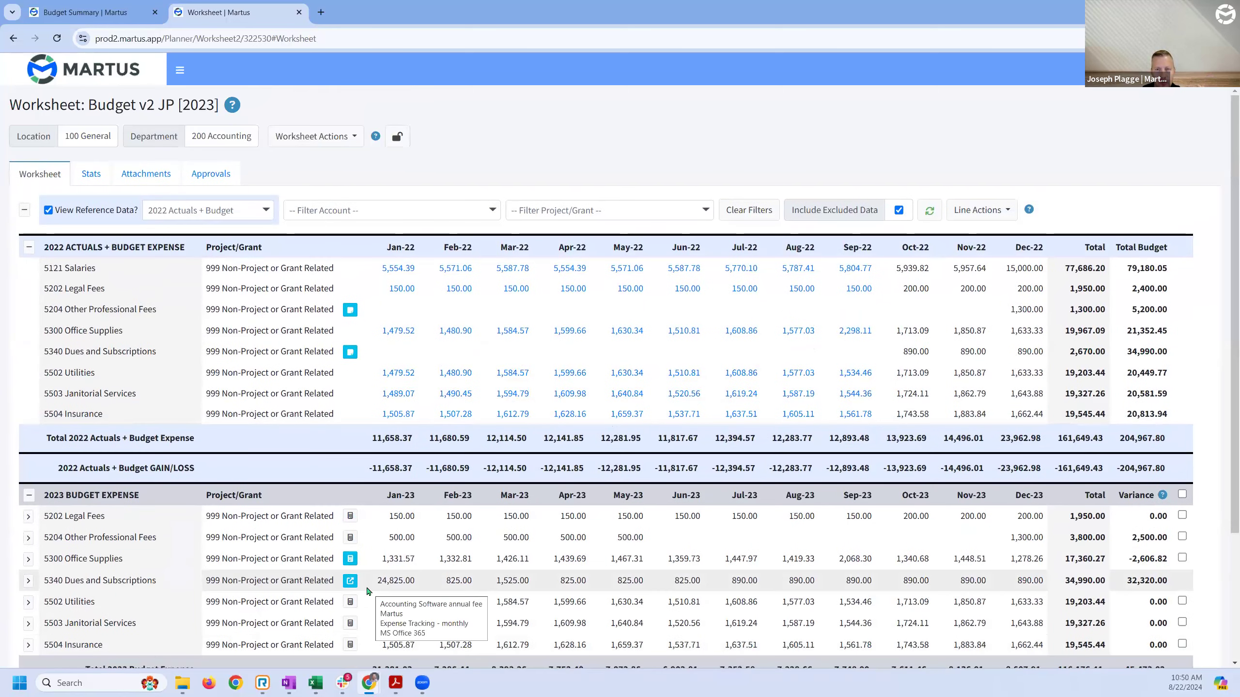
- Filter the 2023 Budget v2 JP summary report to the 200 Accounting department and load it
left_click(107, 17)
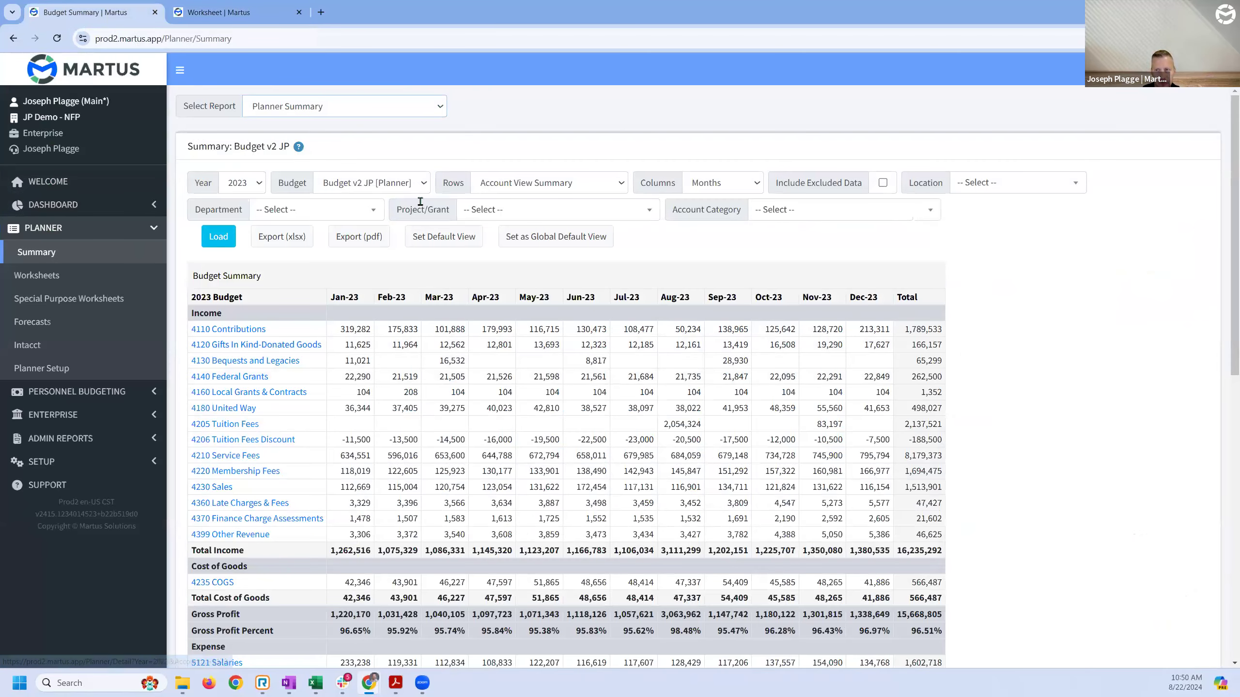
left_click(1004, 183)
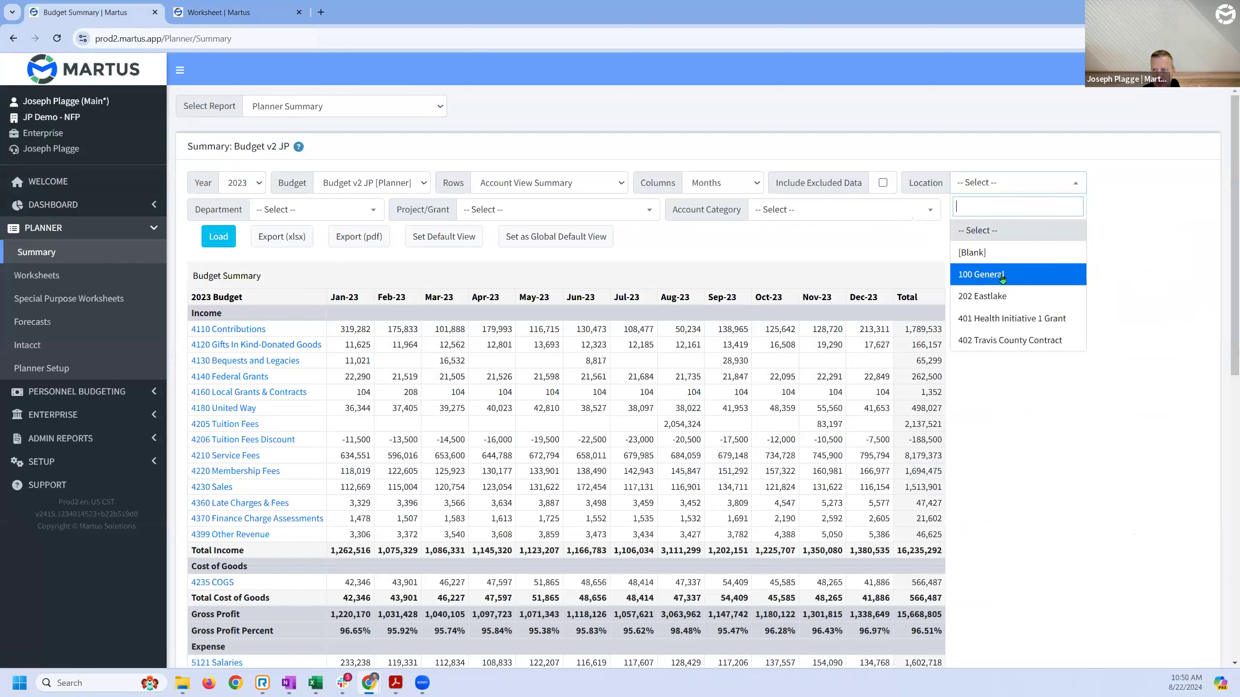
left_click(266, 210)
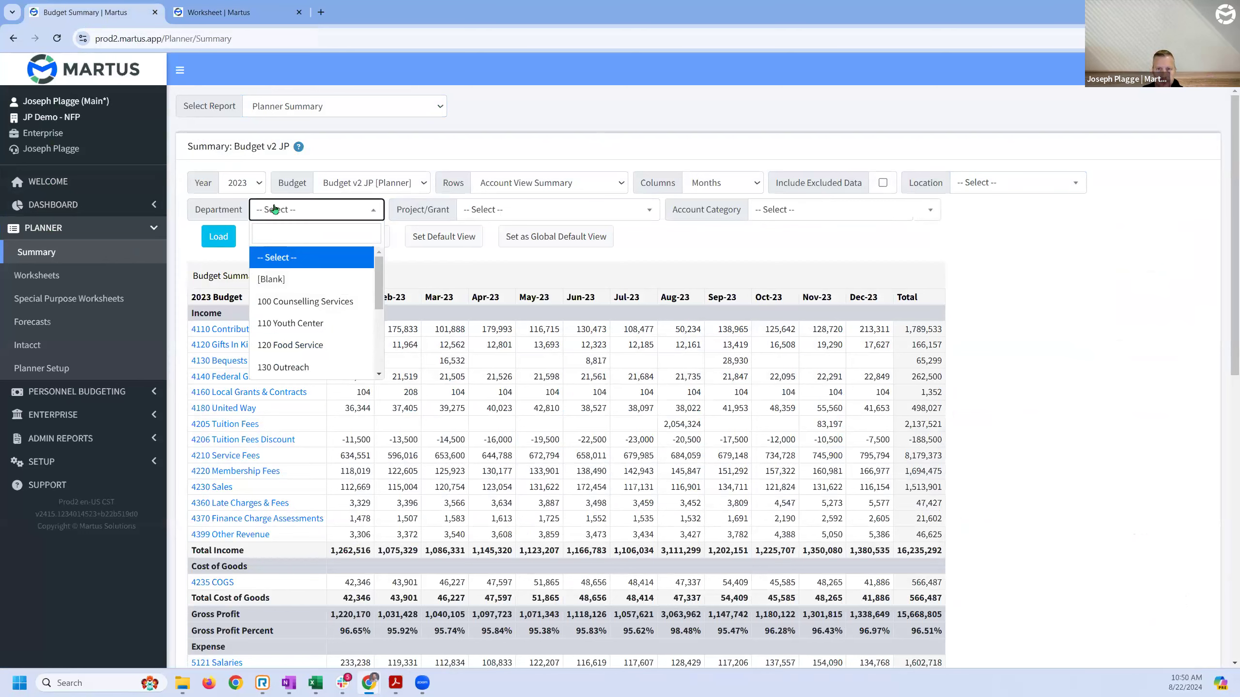
scroll(307, 318, "down", 3)
left_click(293, 294)
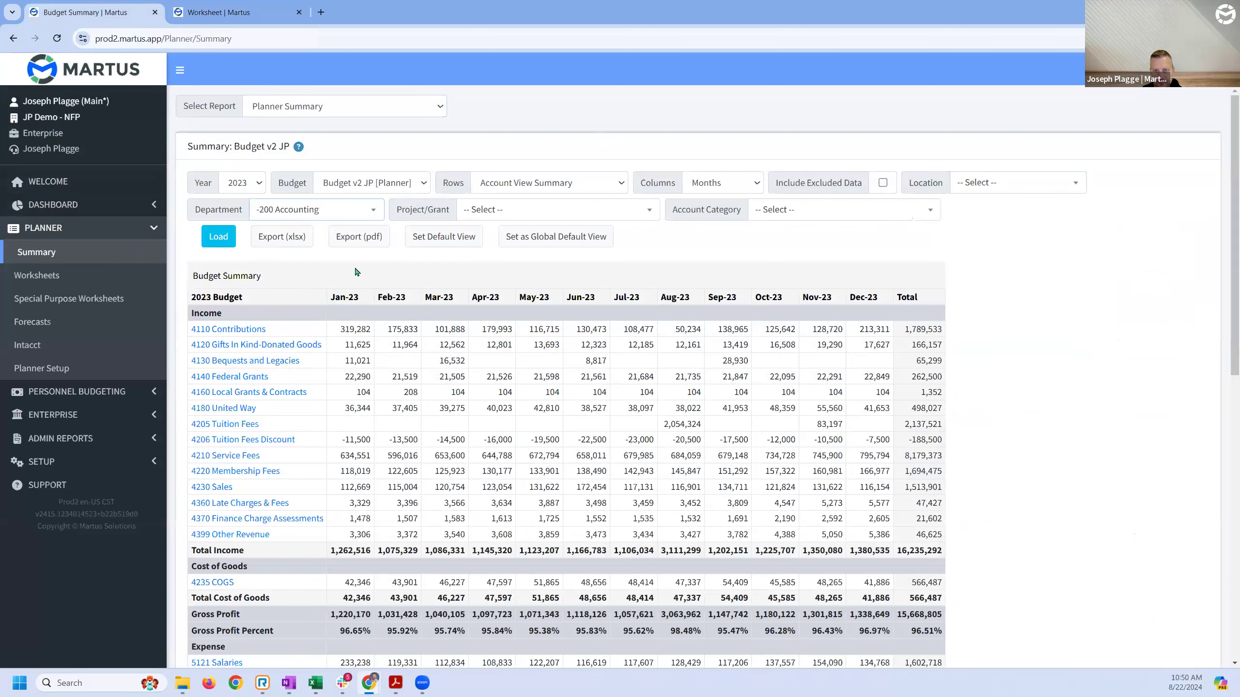
left_click(218, 237)
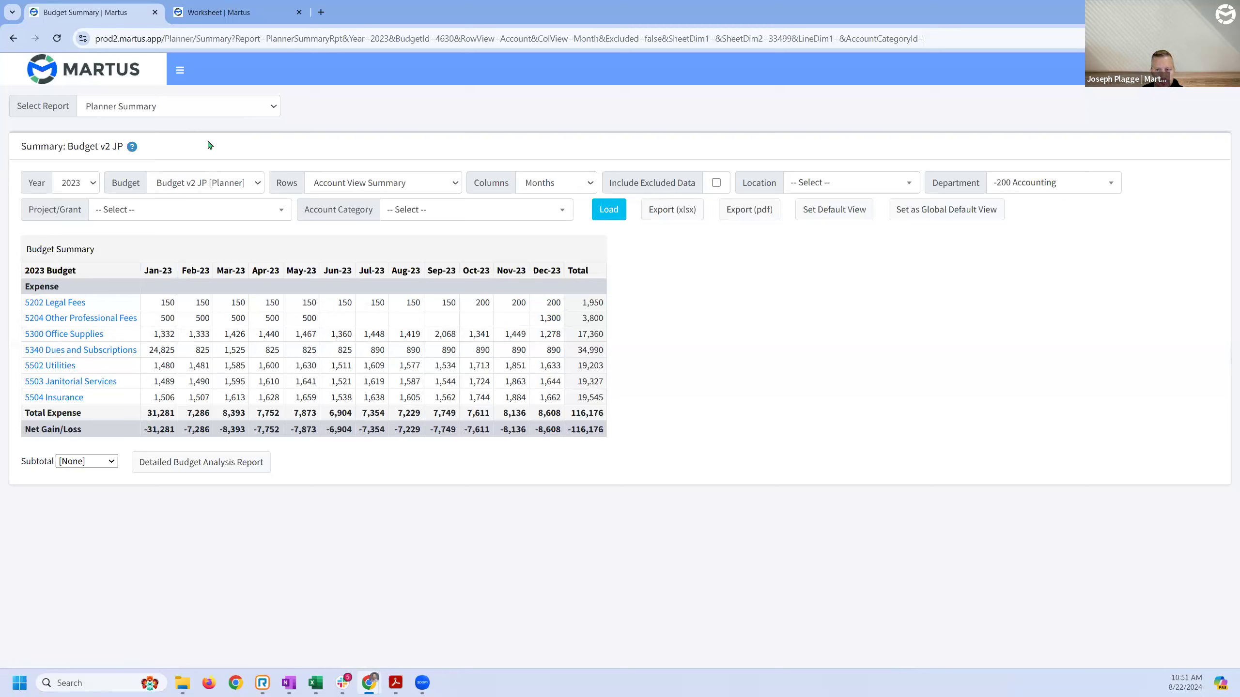
- Open the personnel budgeting scenarios for 2022 and examine the base scenario's positions list, including the FTE values
left_click(181, 71)
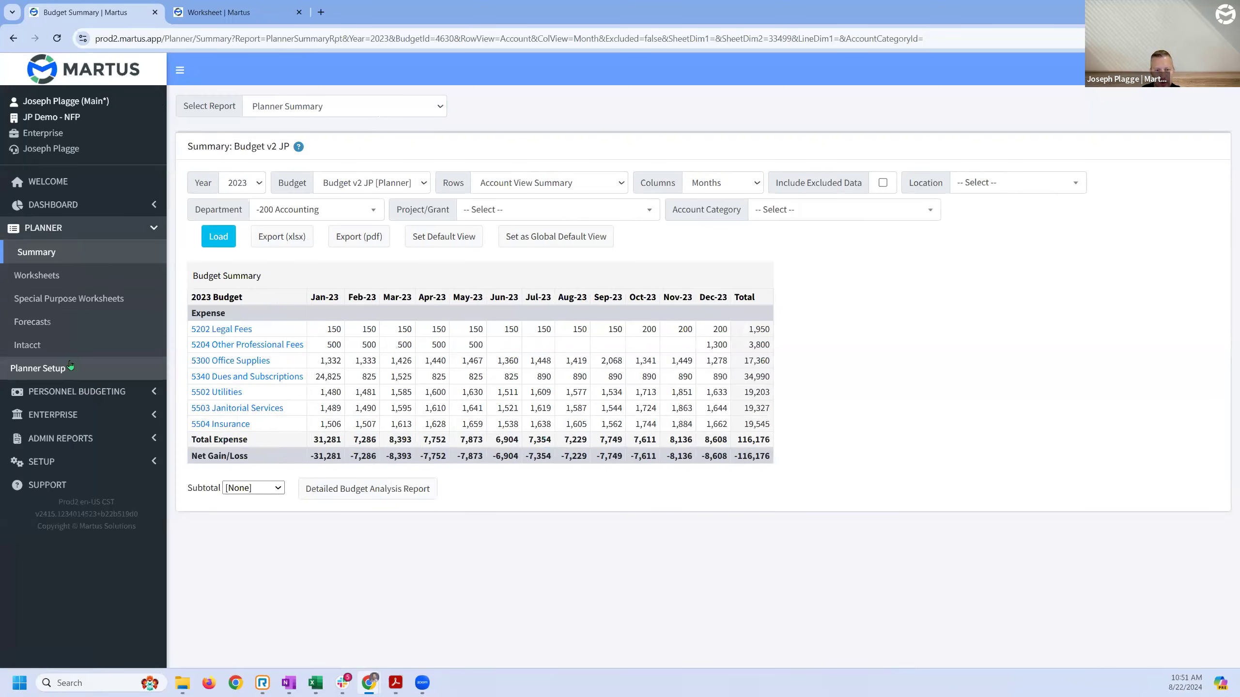
left_click(64, 392)
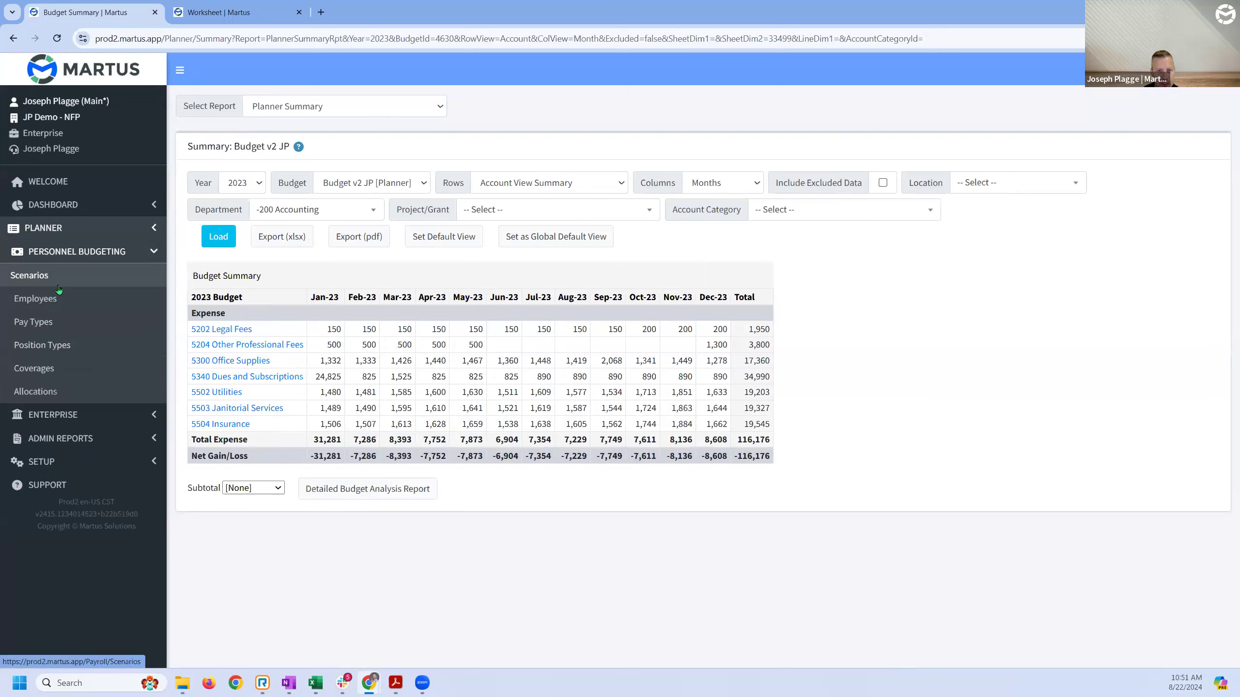
left_click(27, 276)
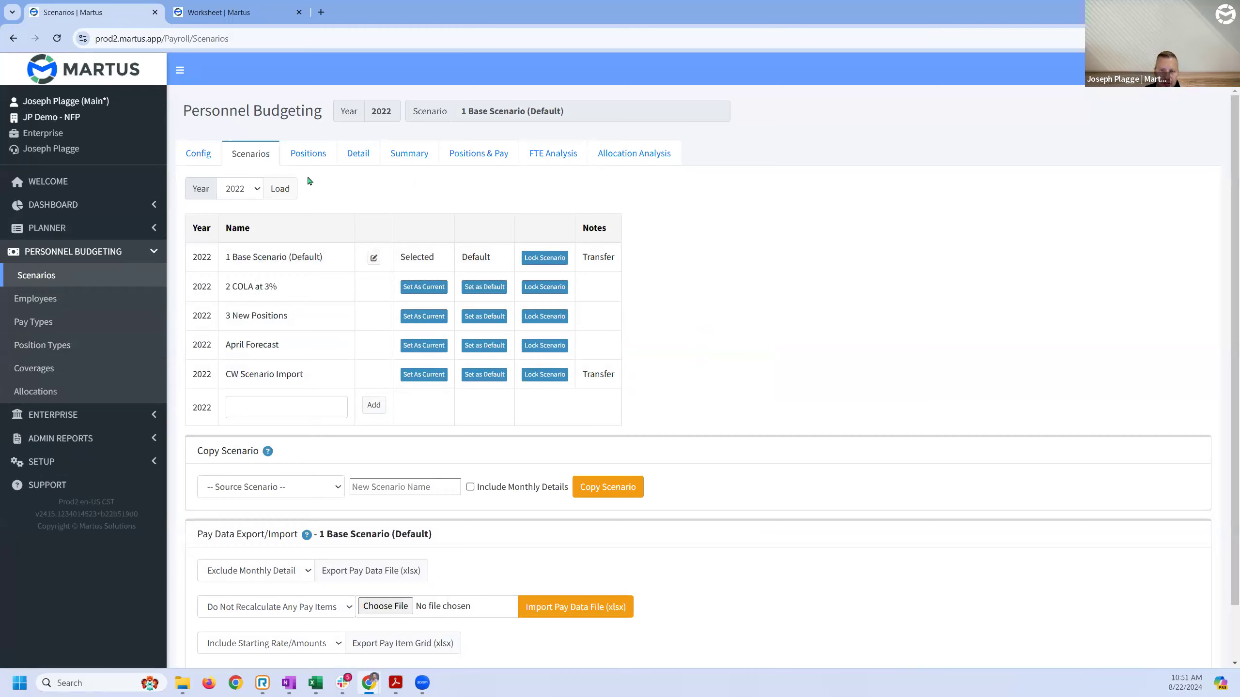
left_click(313, 163)
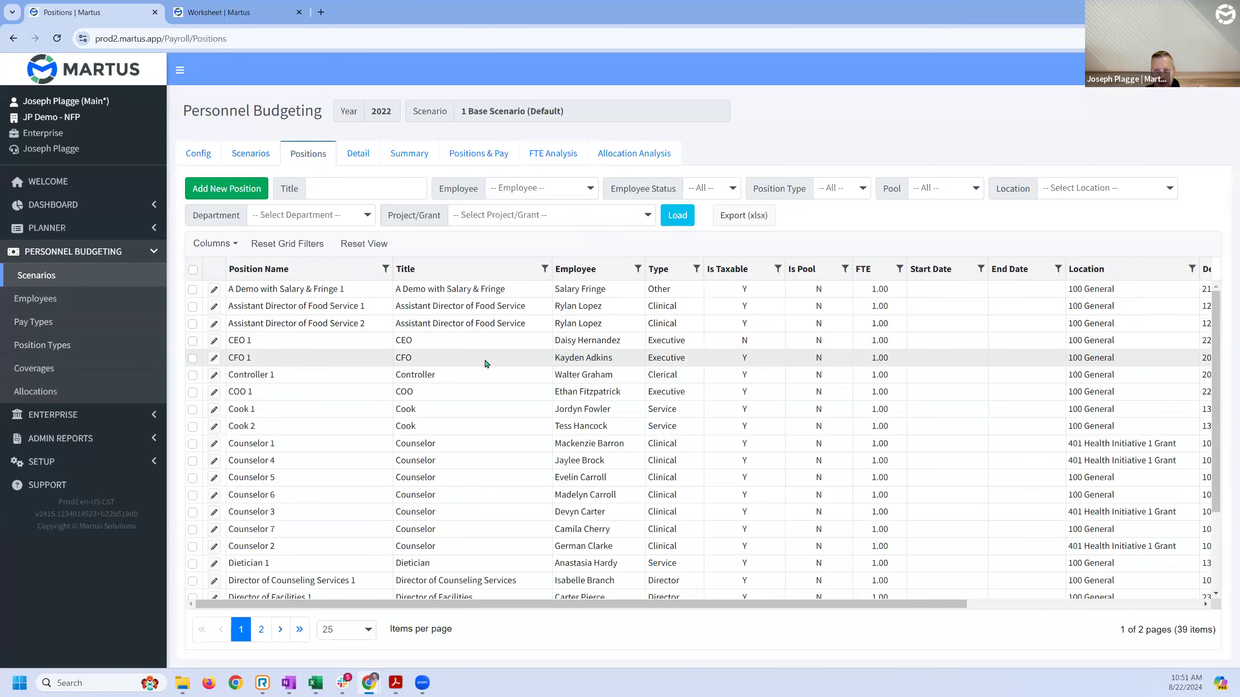
scroll(556, 311, "down", 2)
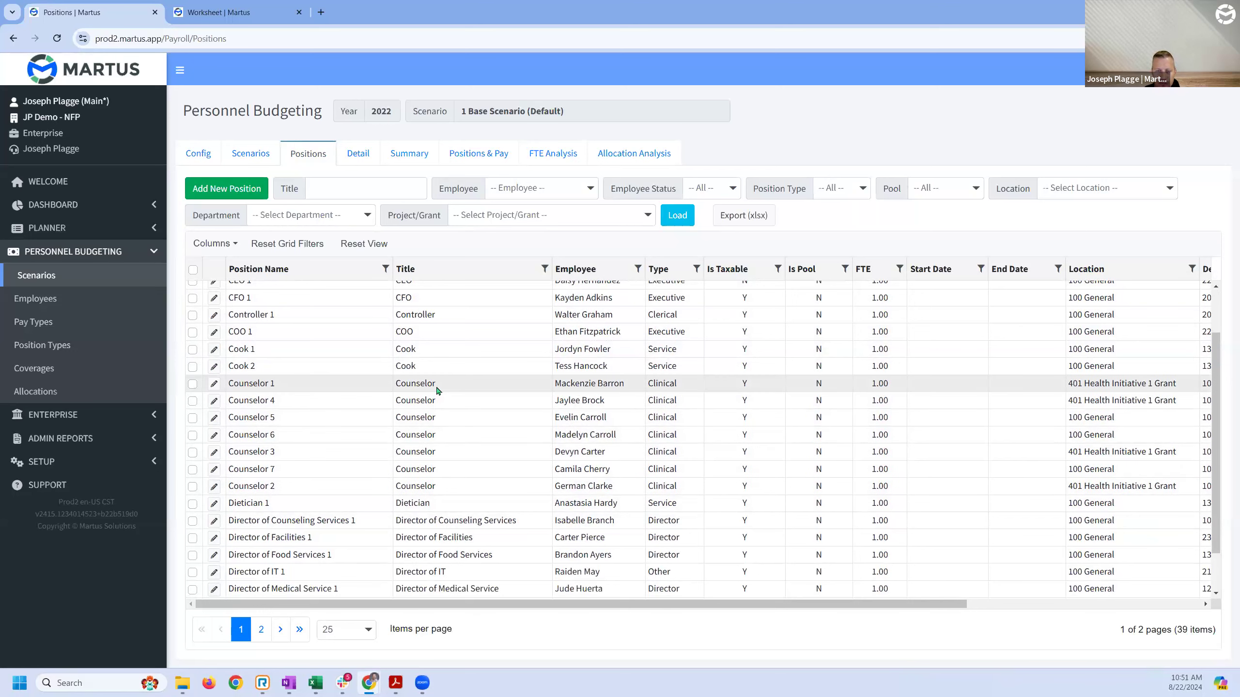
left_click(892, 385)
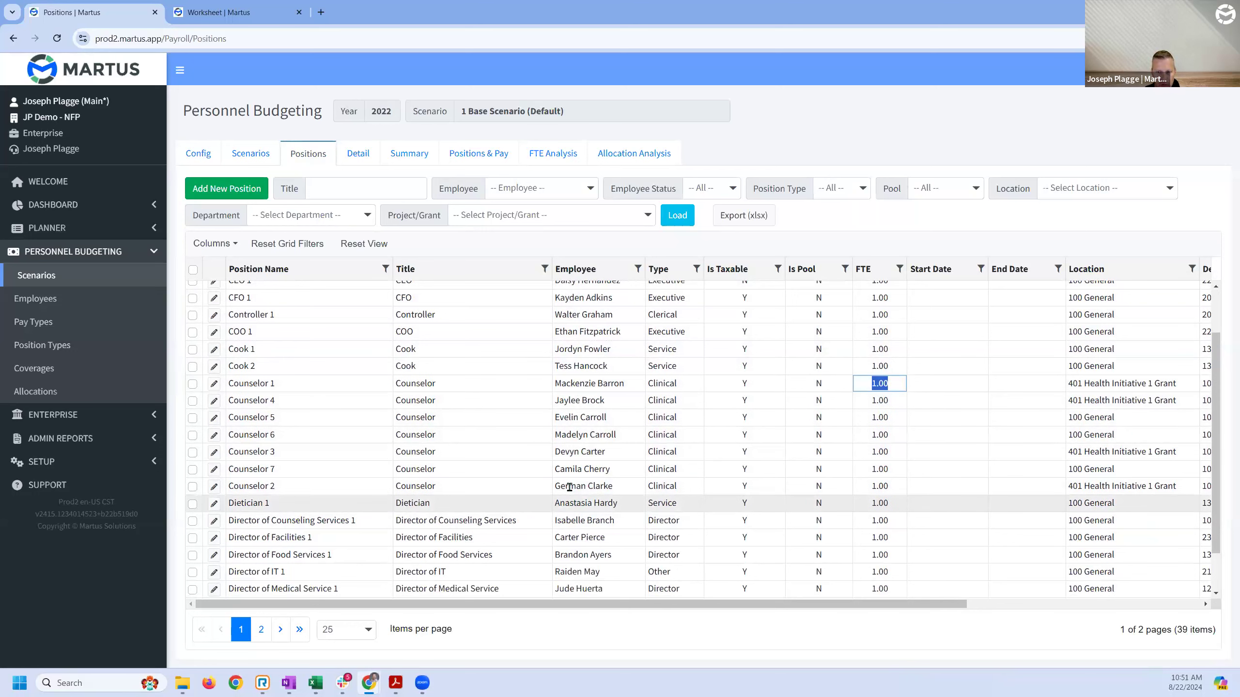
scroll(512, 423, "up", 3)
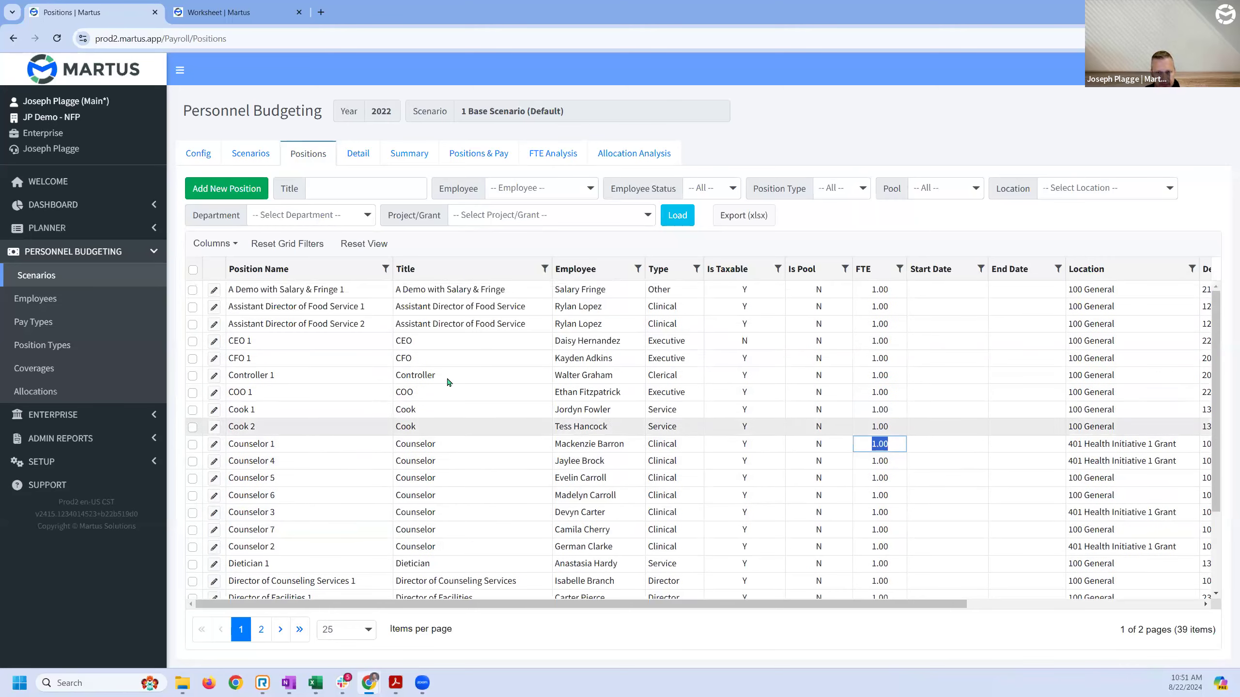
- Open the CEO 1 position for editing and examine its full-time equivalent and assigned pay types
left_click(213, 341)
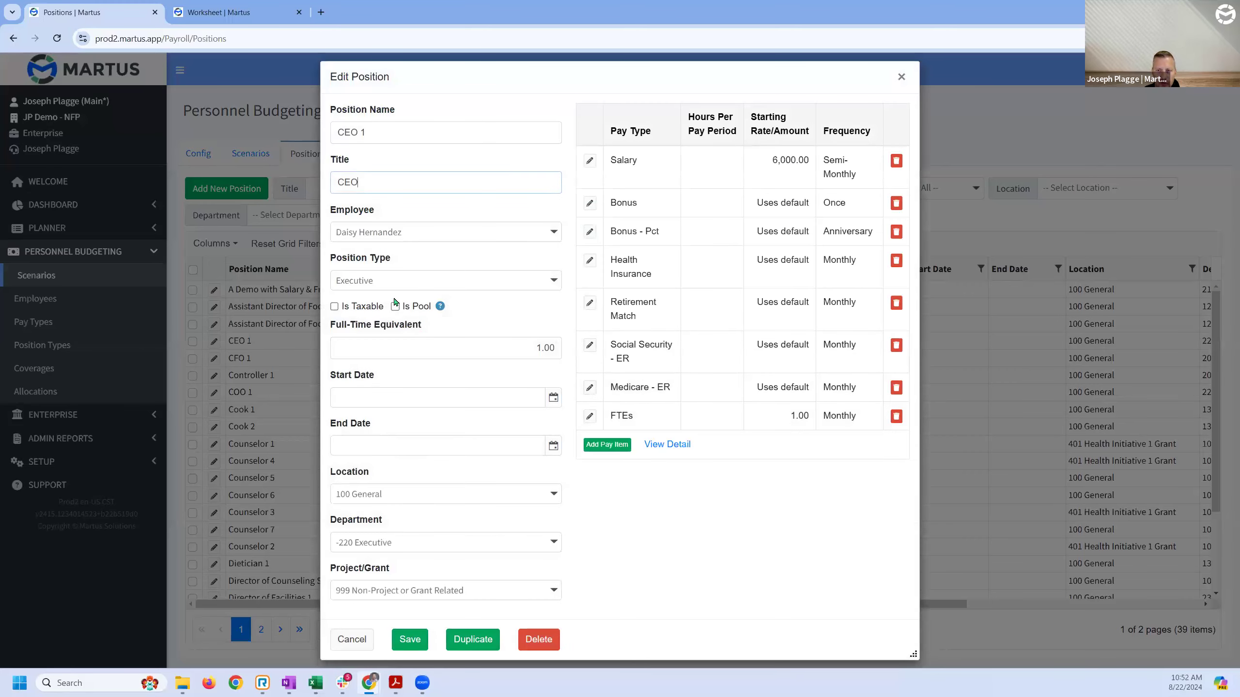
left_click(546, 349)
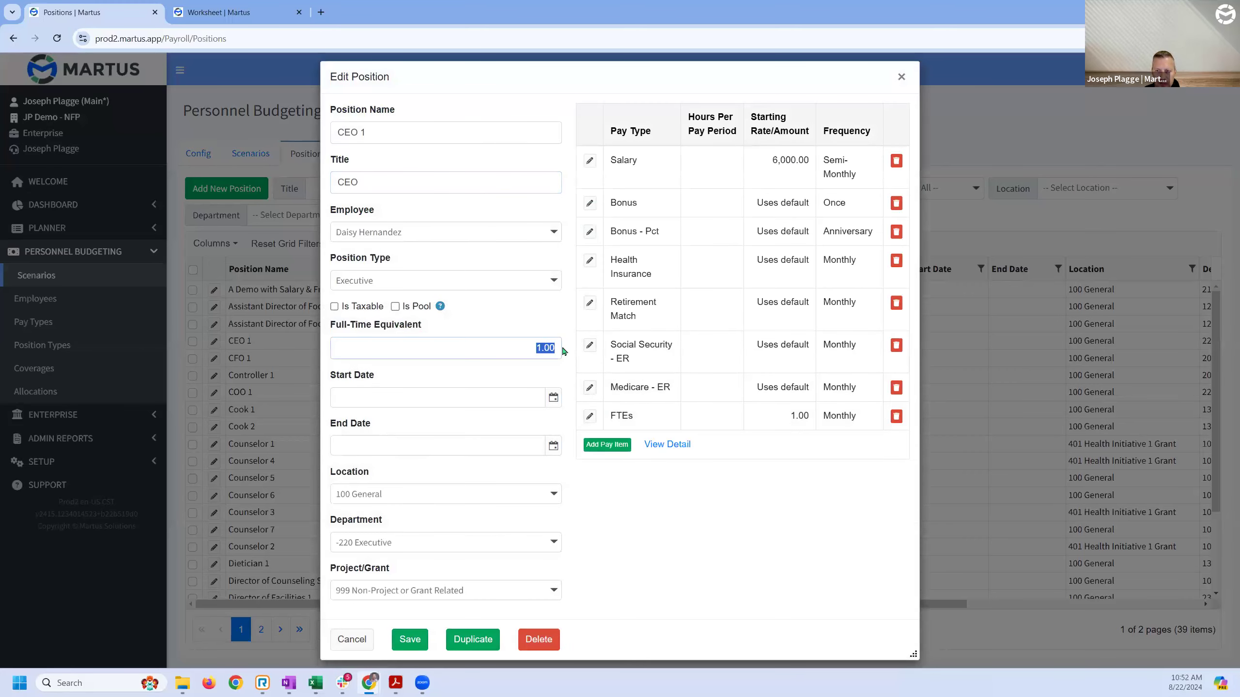
key("Right")
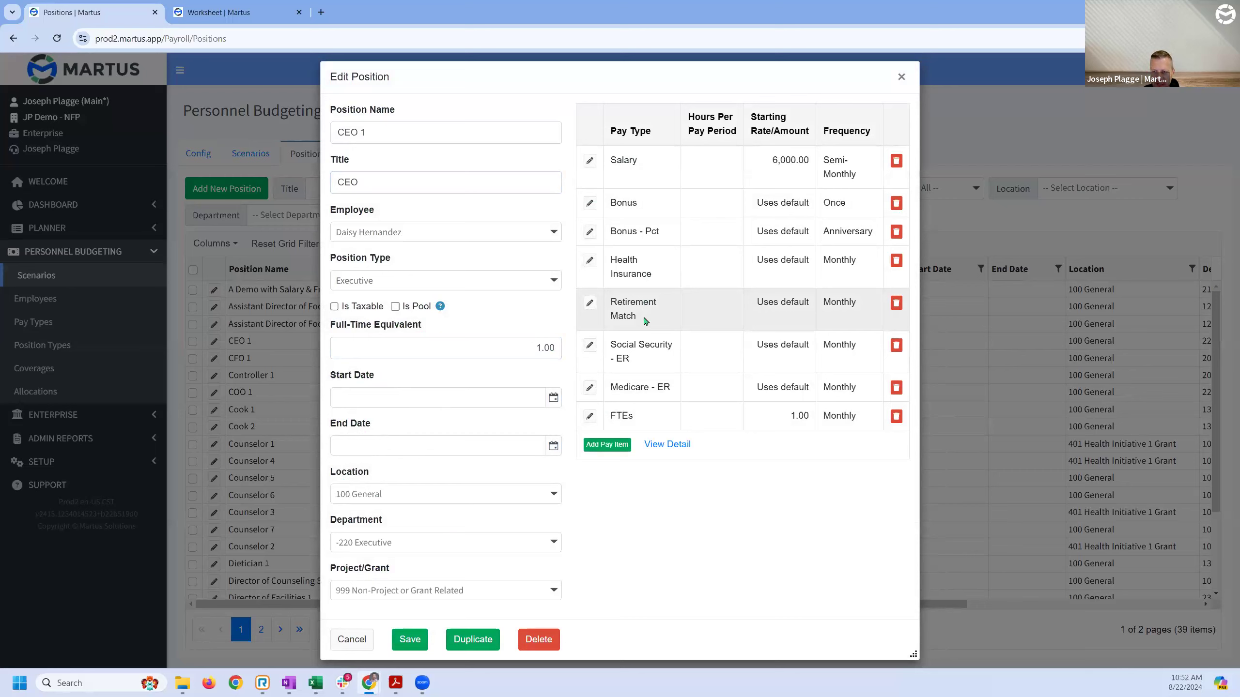
- In the other browser tab, open the Health Insurance pay type, examine its coverage tiers, and close it without saving
left_click(219, 12)
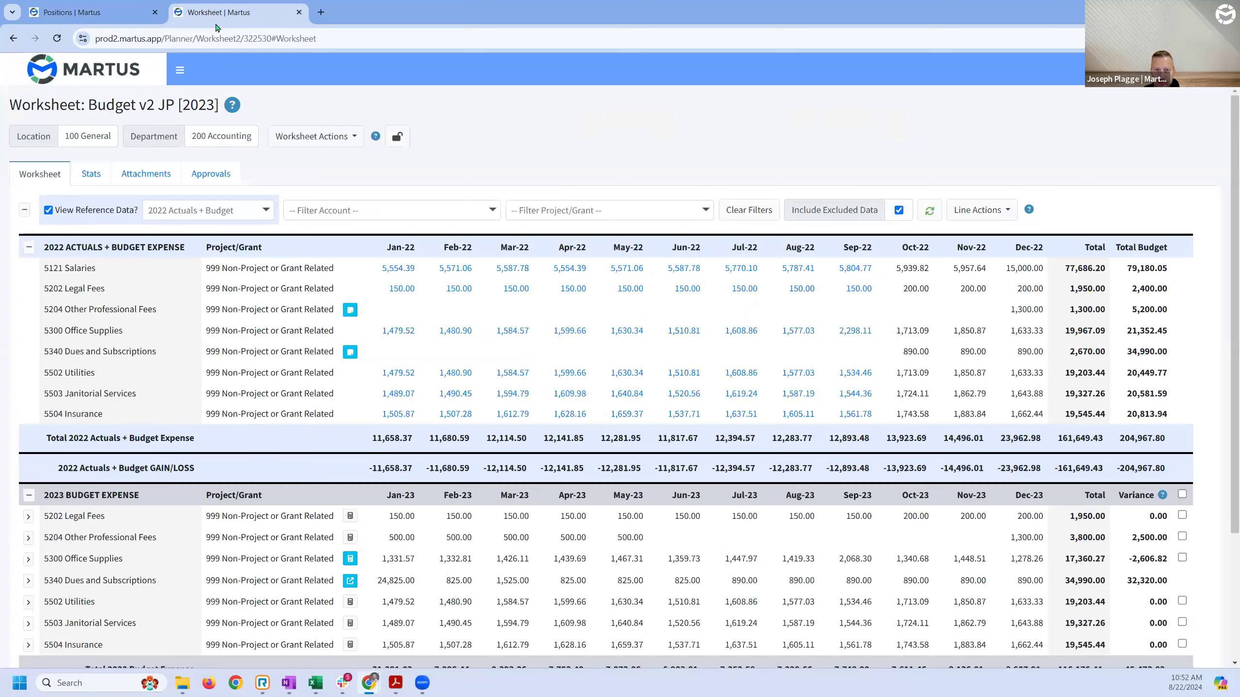
left_click(180, 71)
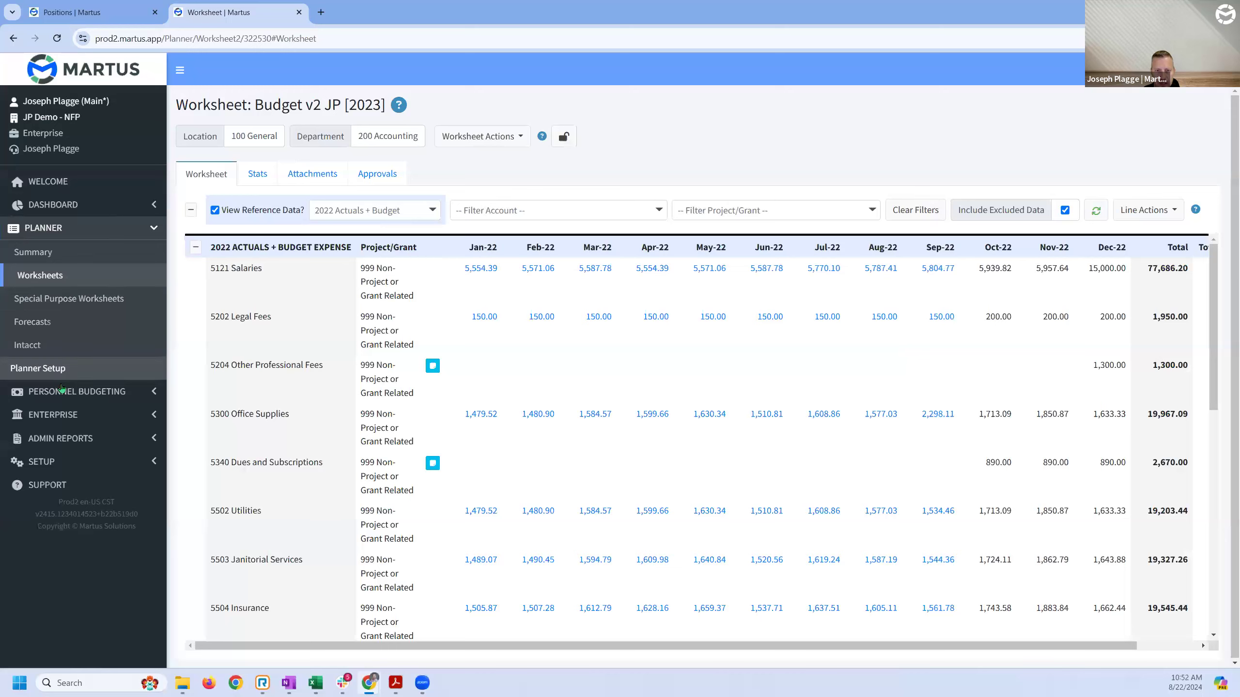
left_click(32, 322)
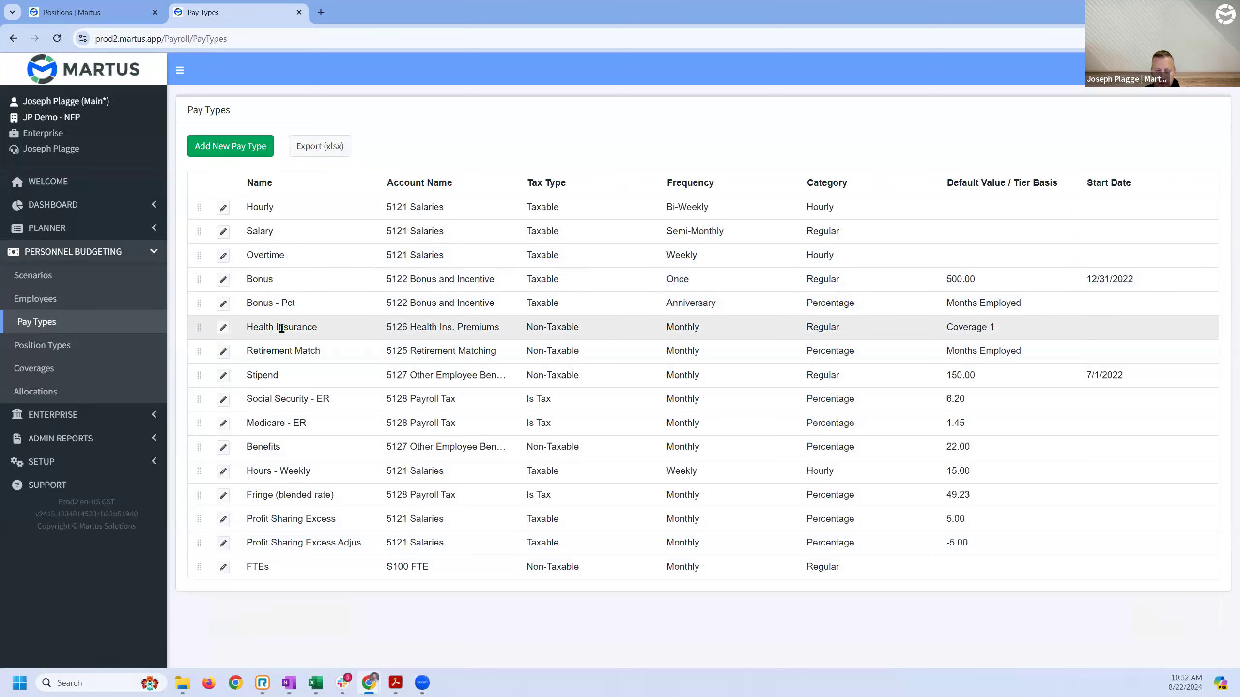
left_click(223, 327)
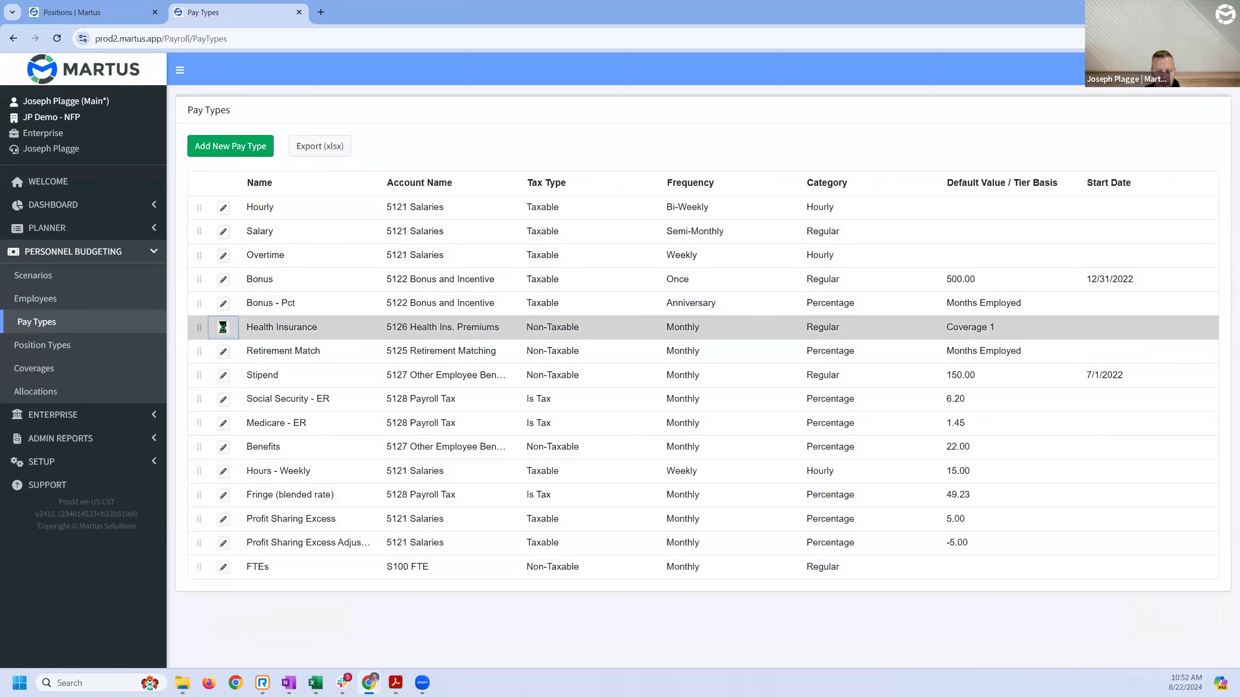
scroll(557, 410, "down", 3)
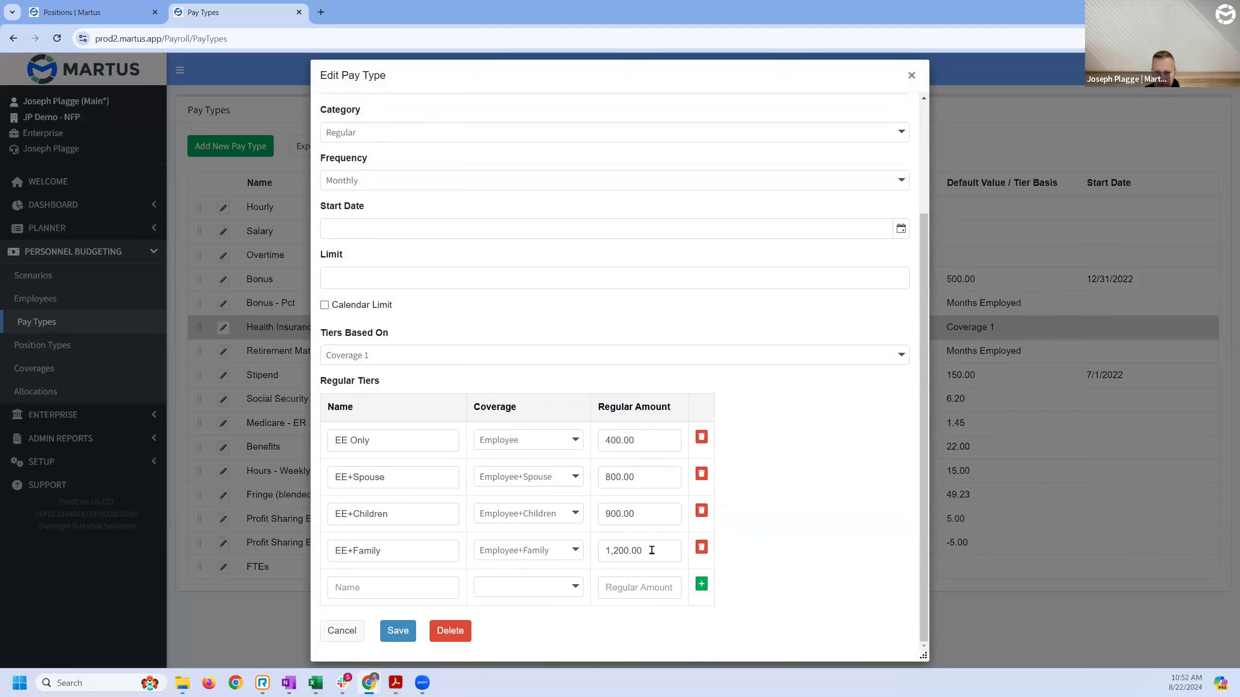
left_click(347, 630)
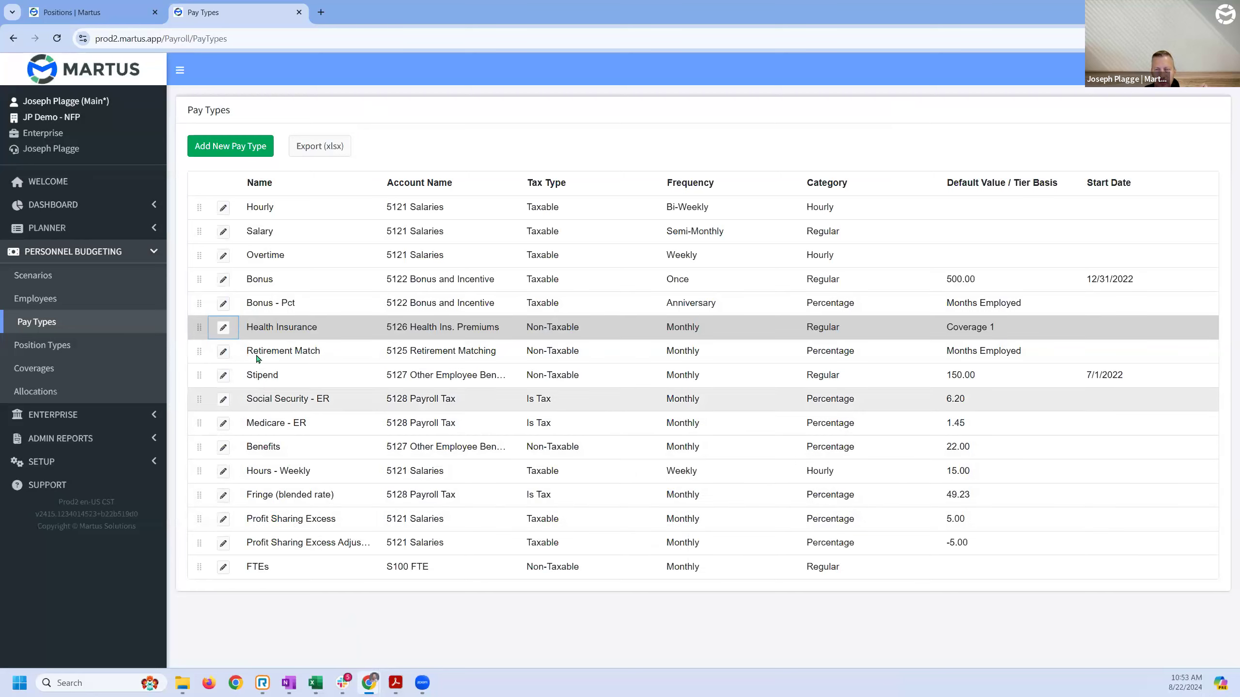
- Return to the CEO 1 position, open its pay detail, and examine the monthly amounts and totals for each pay type
left_click(117, 15)
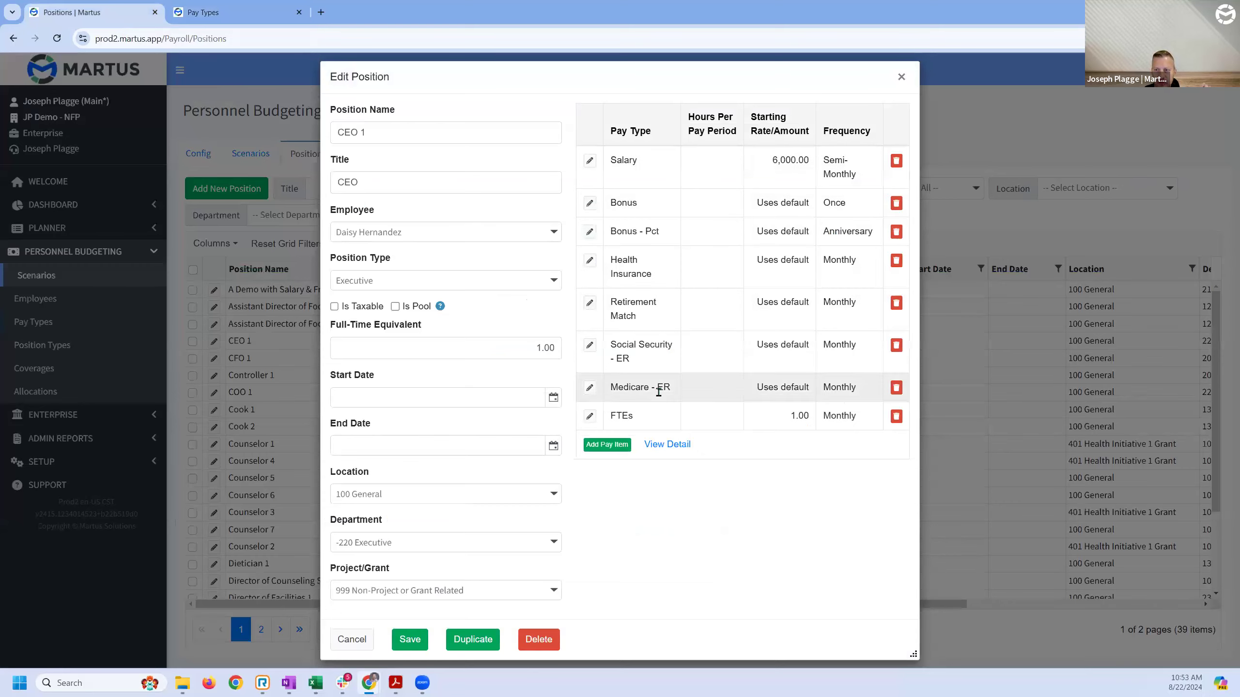
left_click(672, 448)
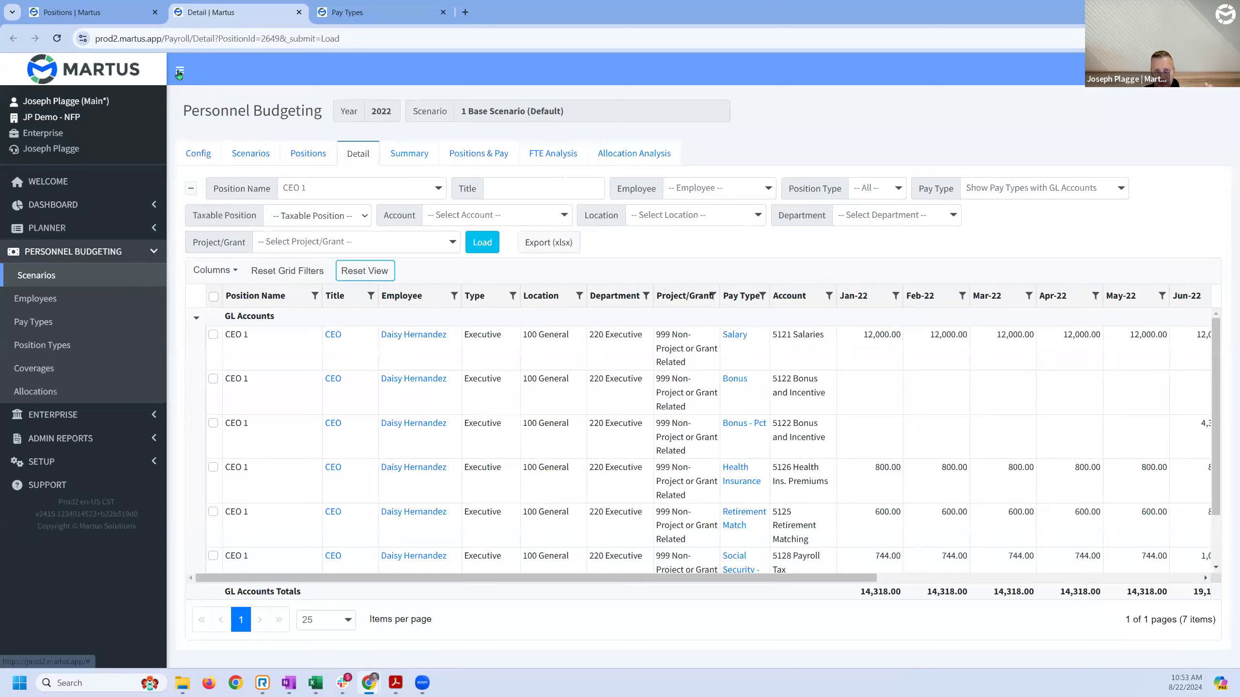
left_click(178, 71)
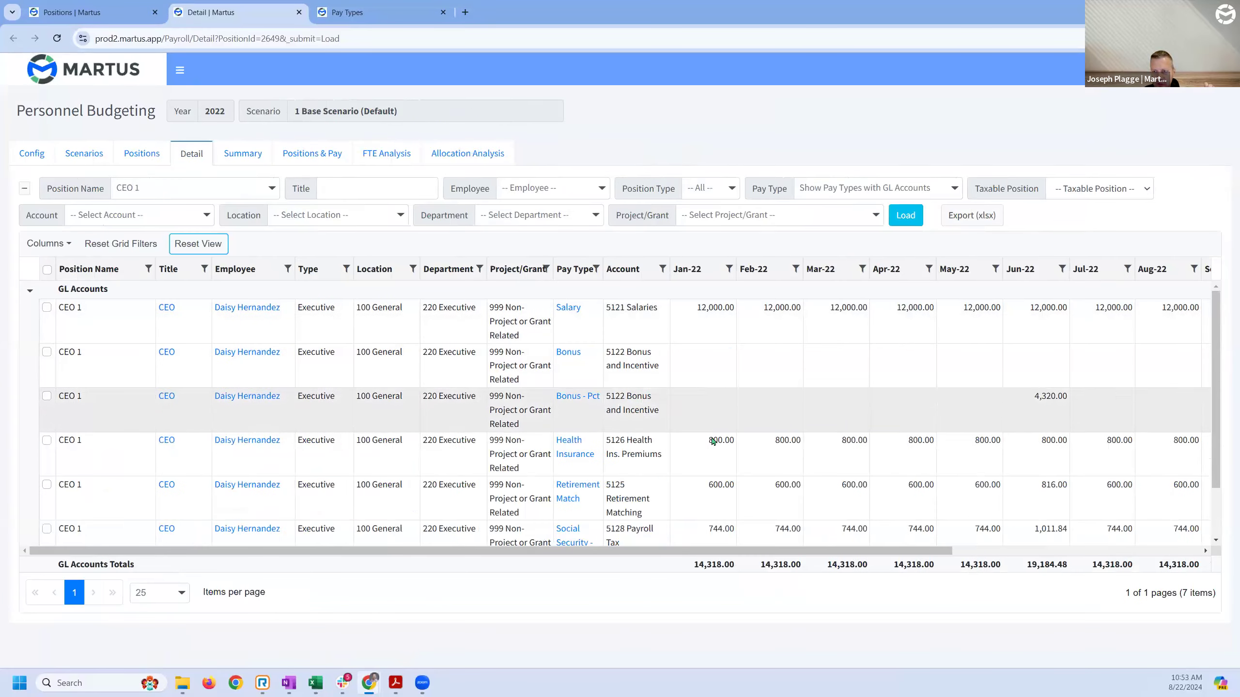
scroll(717, 518, "down", 2)
left_click_drag(709, 555, 1148, 592)
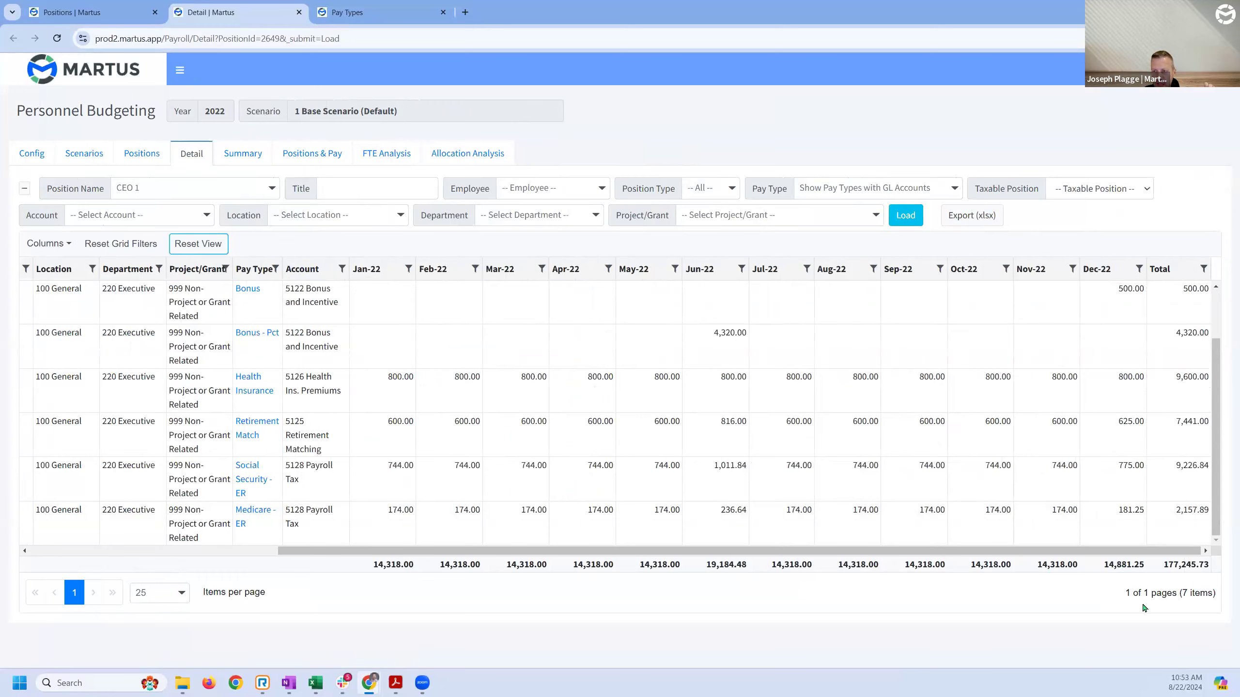
left_click_drag(906, 557, 656, 557)
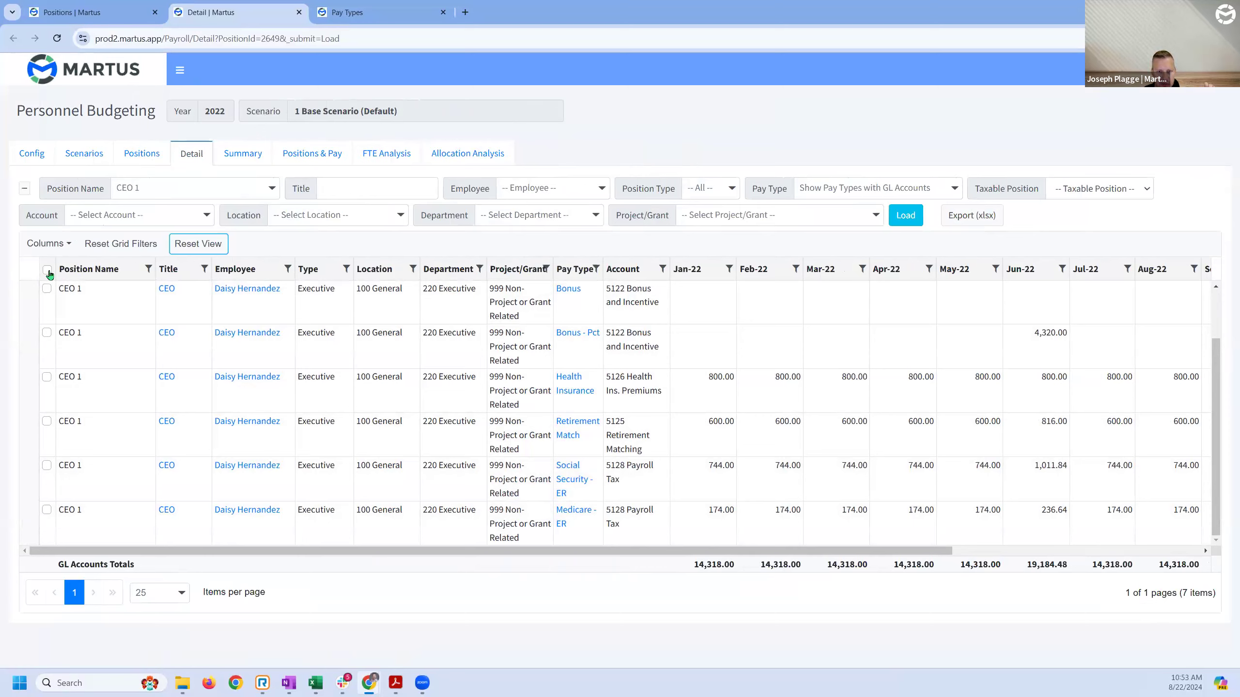
- Try to update all of the CEO 1 position's pay items at once
left_click(47, 270)
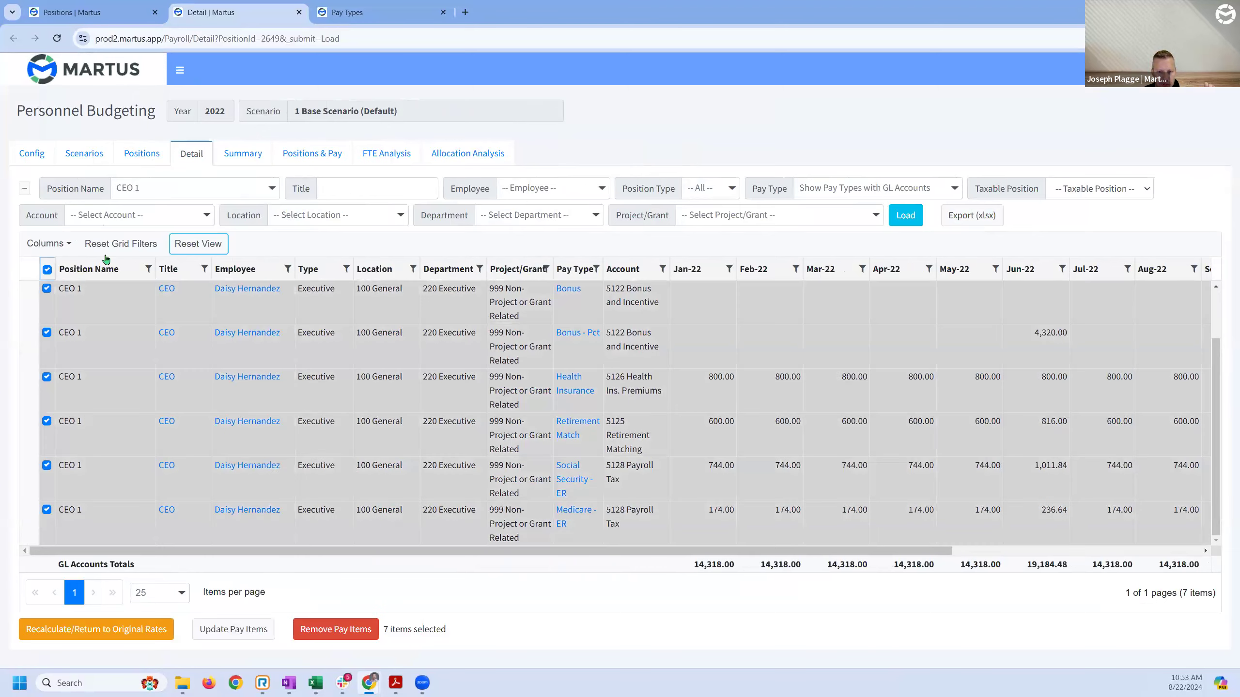
left_click(223, 633)
left_click(619, 386)
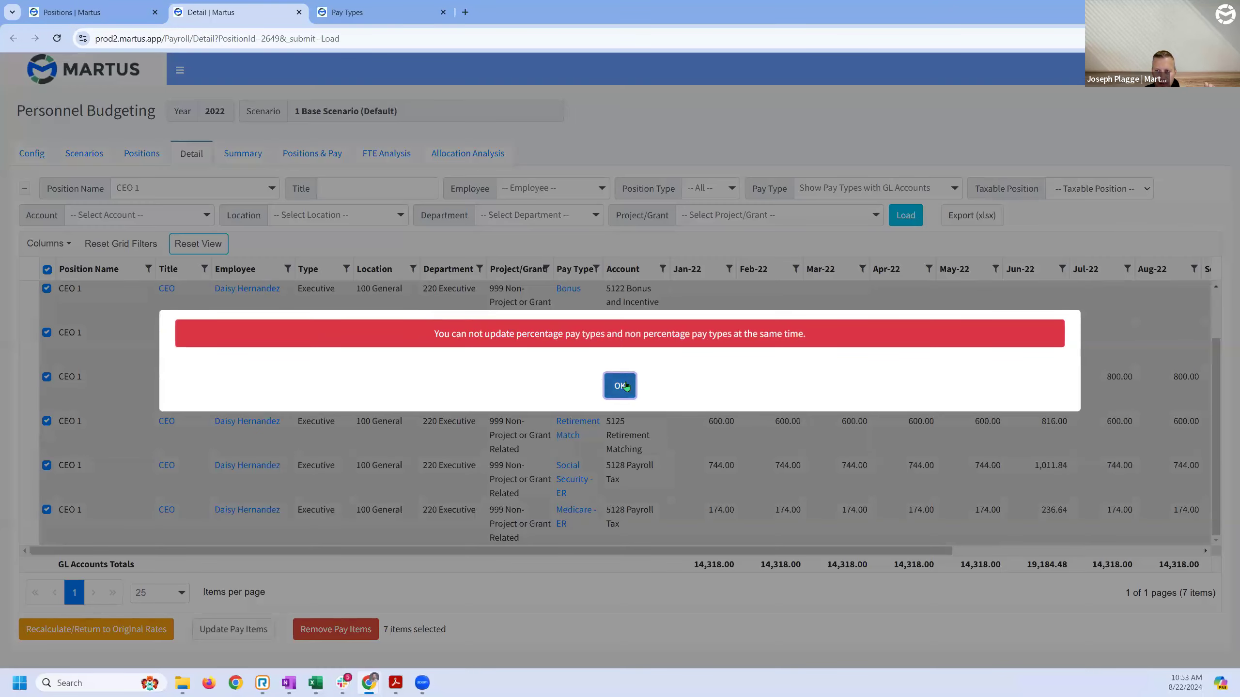
- Select only the CEO 1 position's Bonus pay item, examine its update options for month range and amount type, and cancel
left_click(47, 270)
left_click(47, 289)
left_click(230, 629)
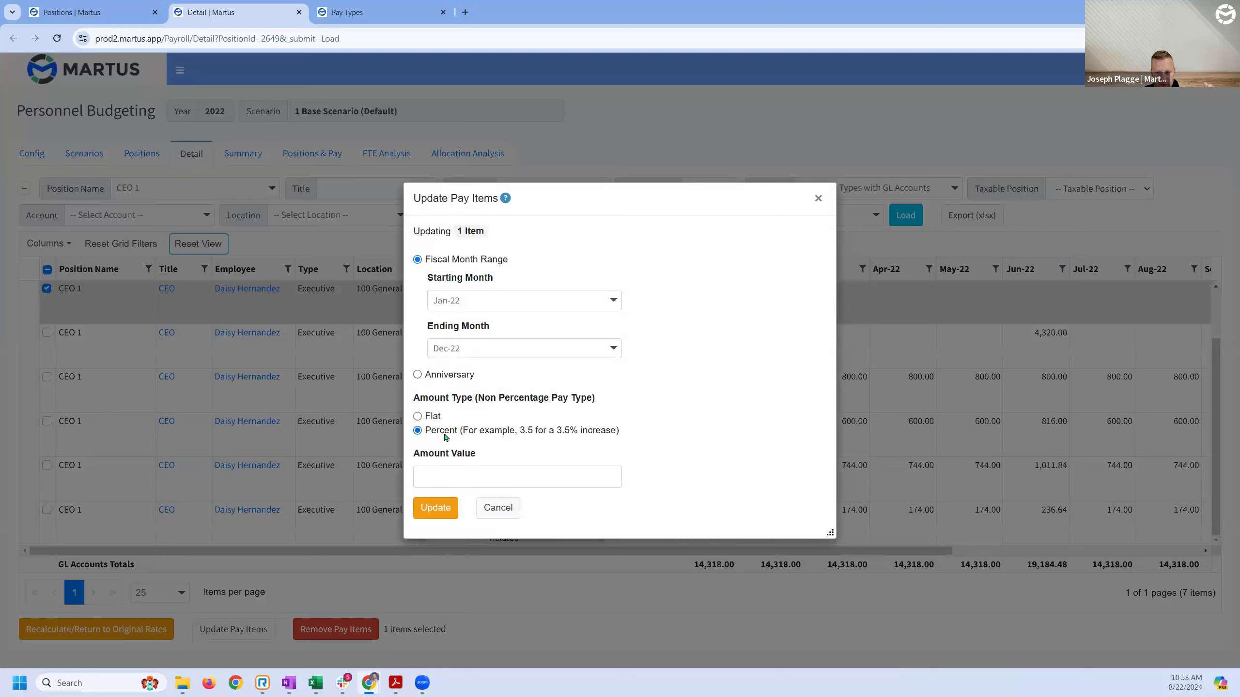
left_click(498, 508)
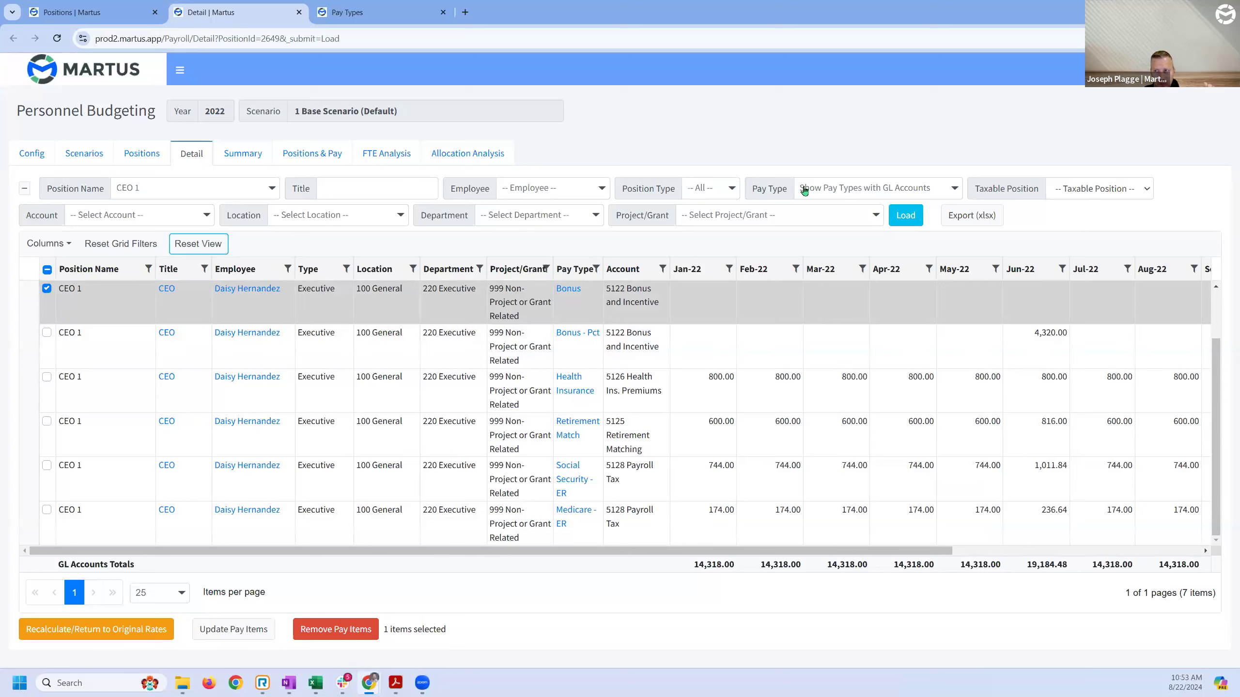
- Examine the available pay type filter choices without changing the filter, and clear the pay item selection
left_click(836, 190)
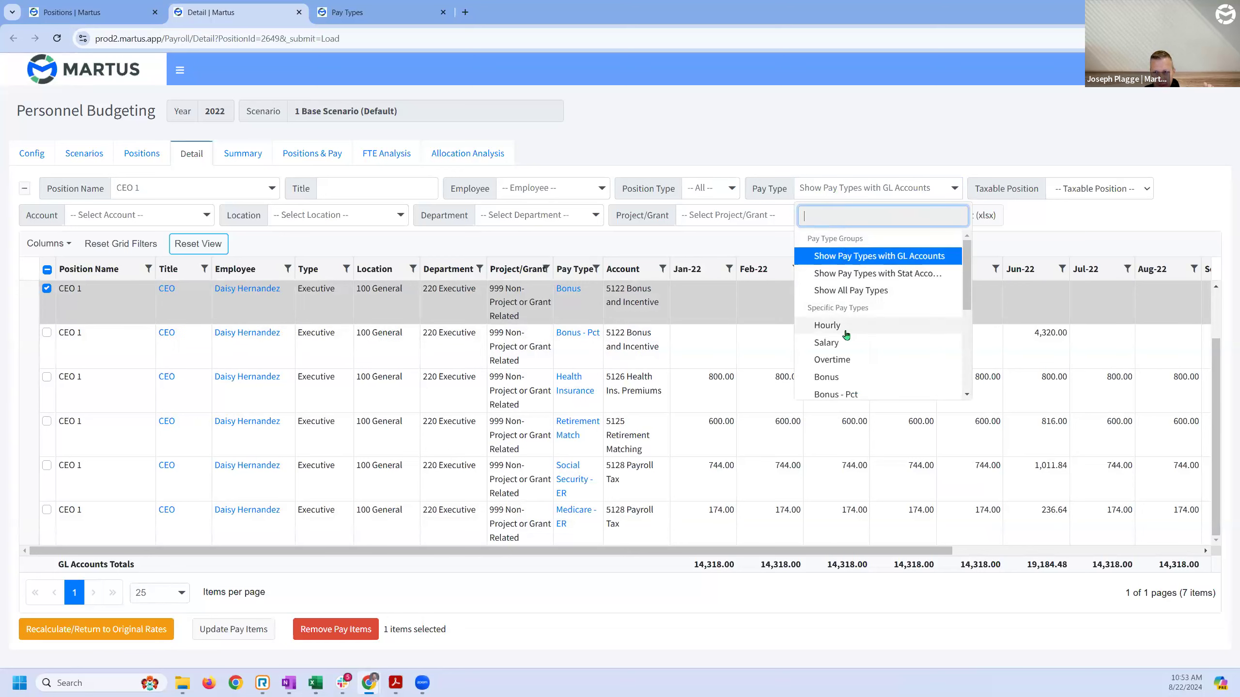
left_click(646, 131)
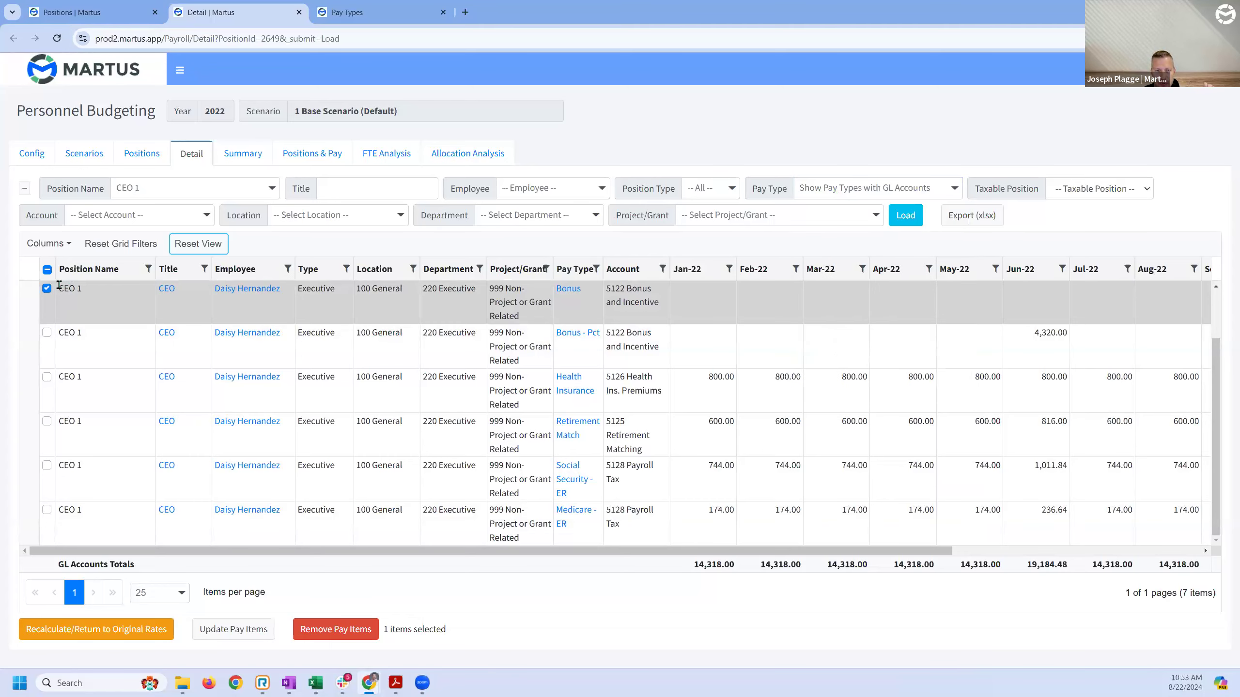
left_click(47, 270)
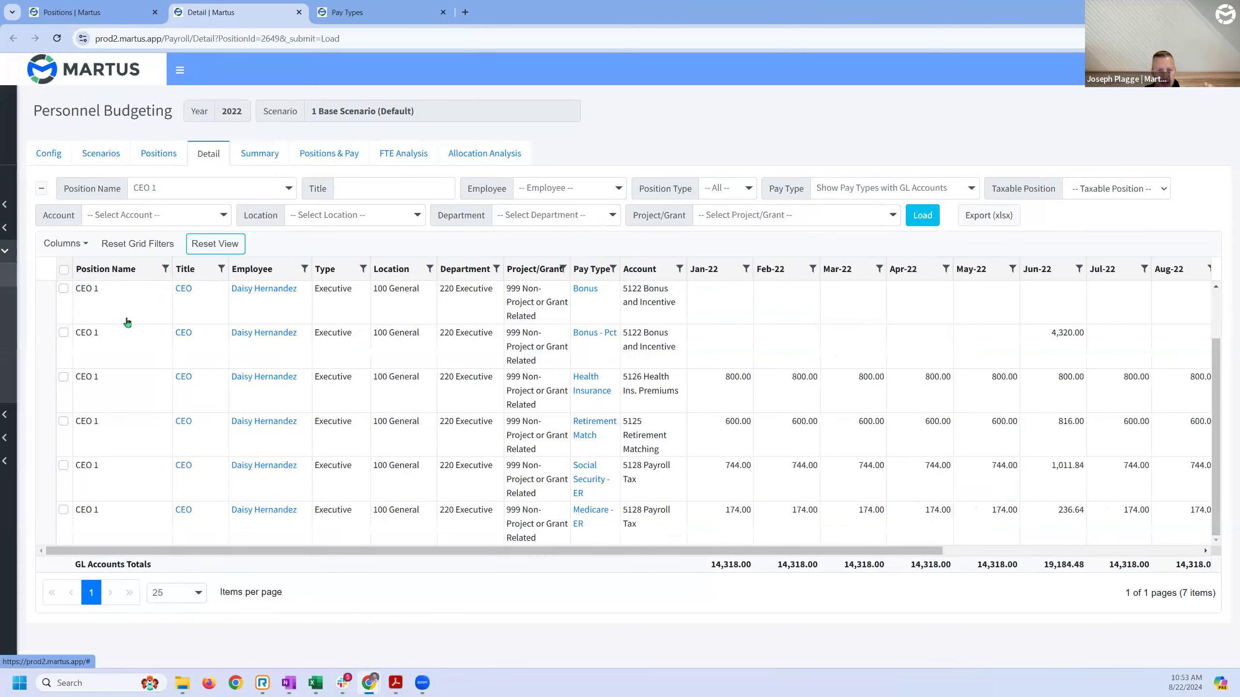
- Open the Allocation Analysis, load it for the CEO employee only, and examine the home location, department and project coding
mouse_move(39, 393)
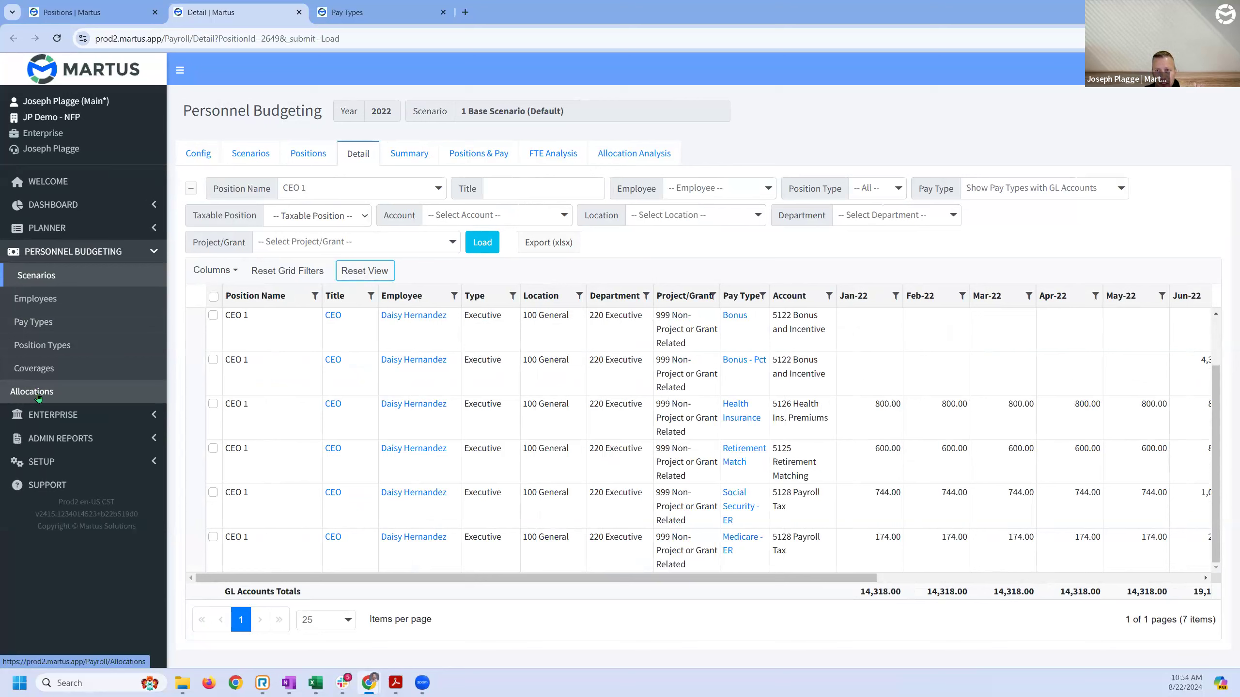
left_click(635, 155)
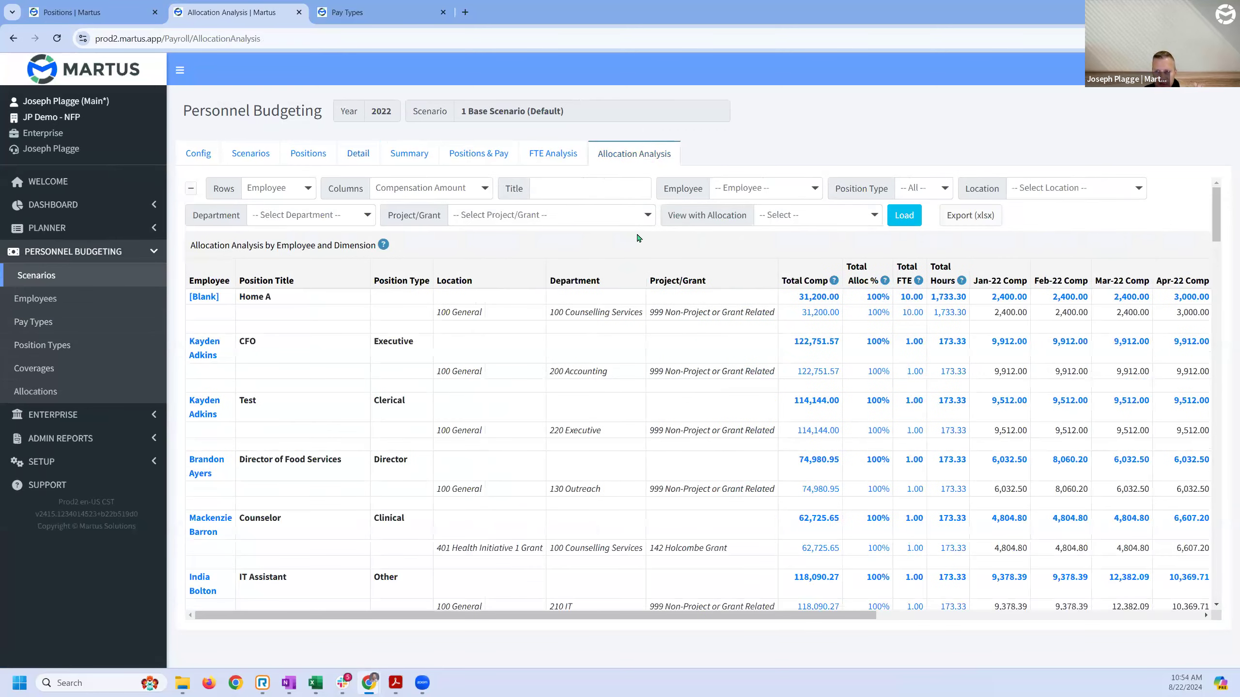
left_click(746, 193)
type("daisy")
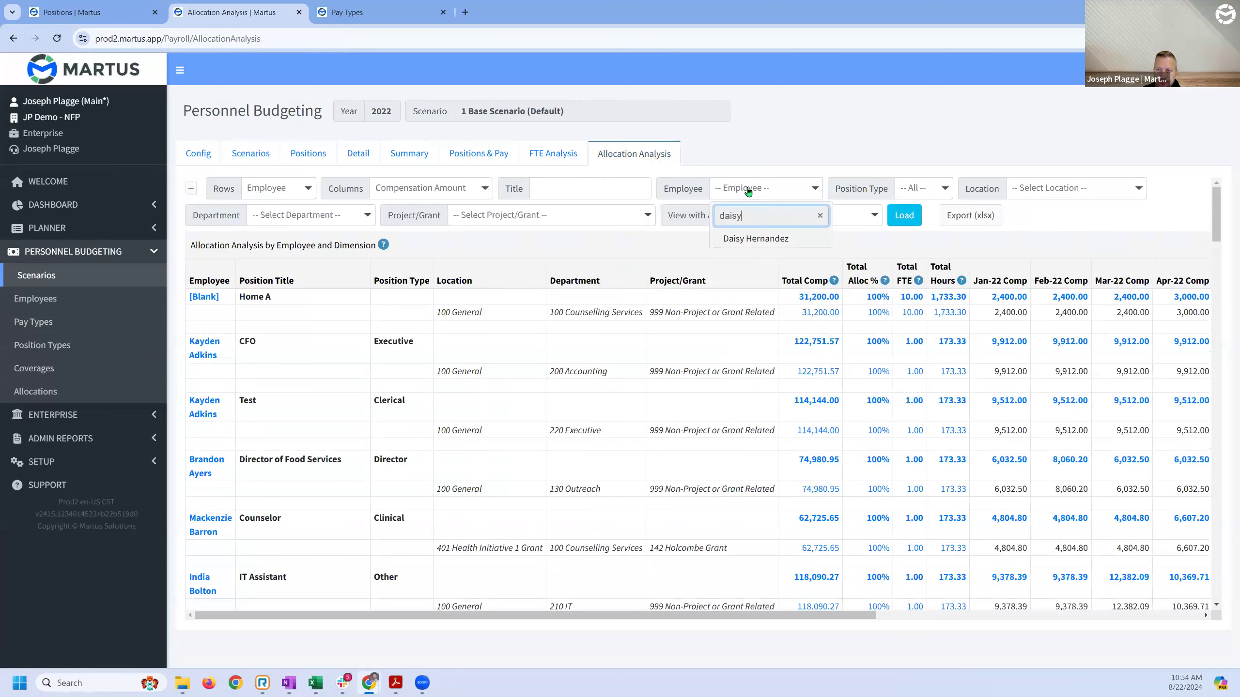
left_click(752, 238)
left_click(909, 215)
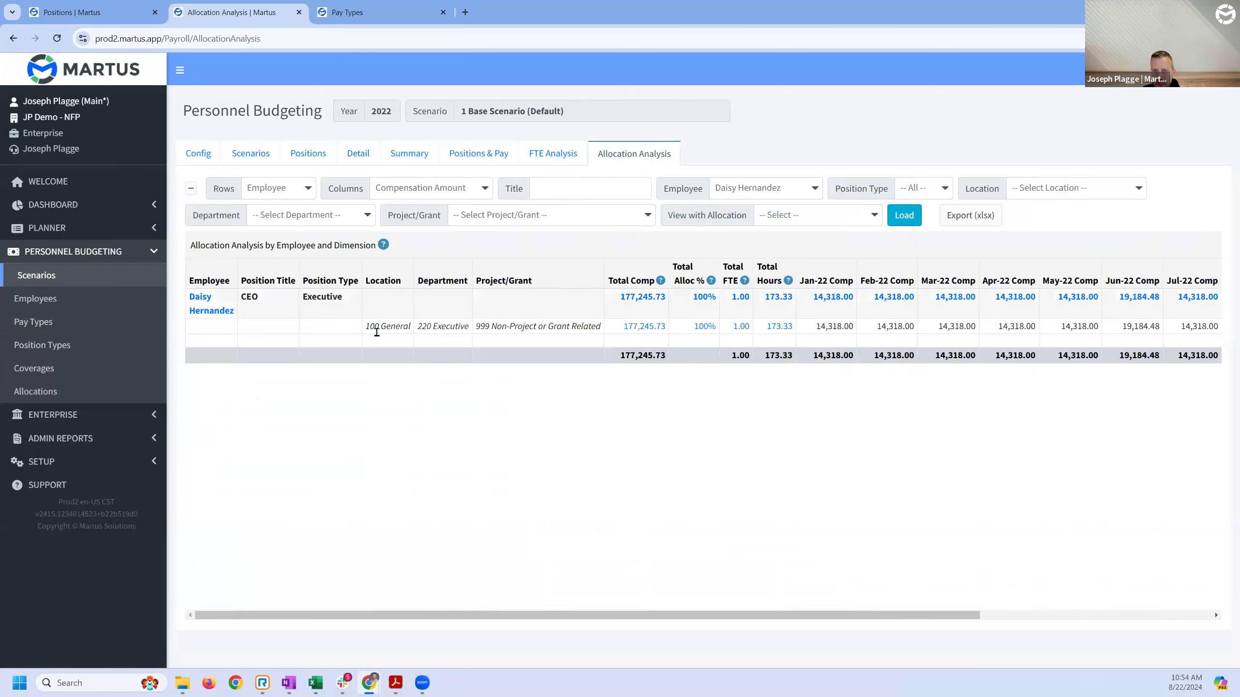
left_click_drag(367, 331, 599, 327)
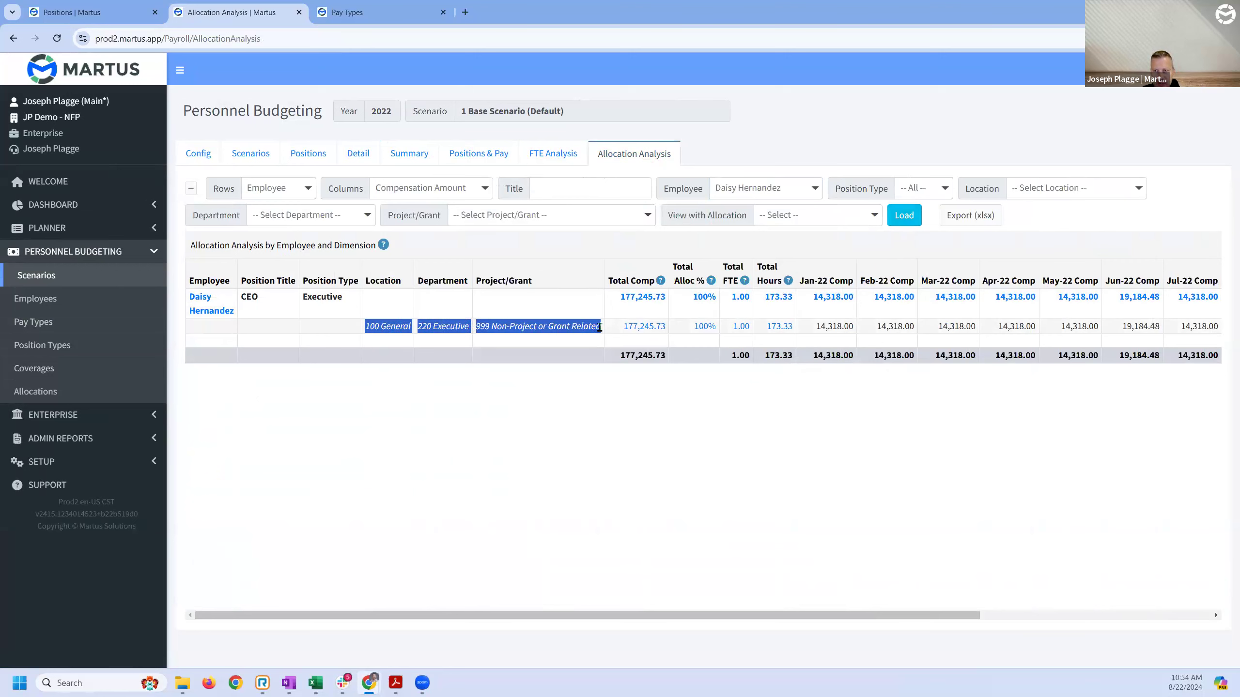
- Load the analysis with Allocation by Percentage and examine the 400 Health Initiative 1 Grant amounts for August and September 2022
left_click(775, 213)
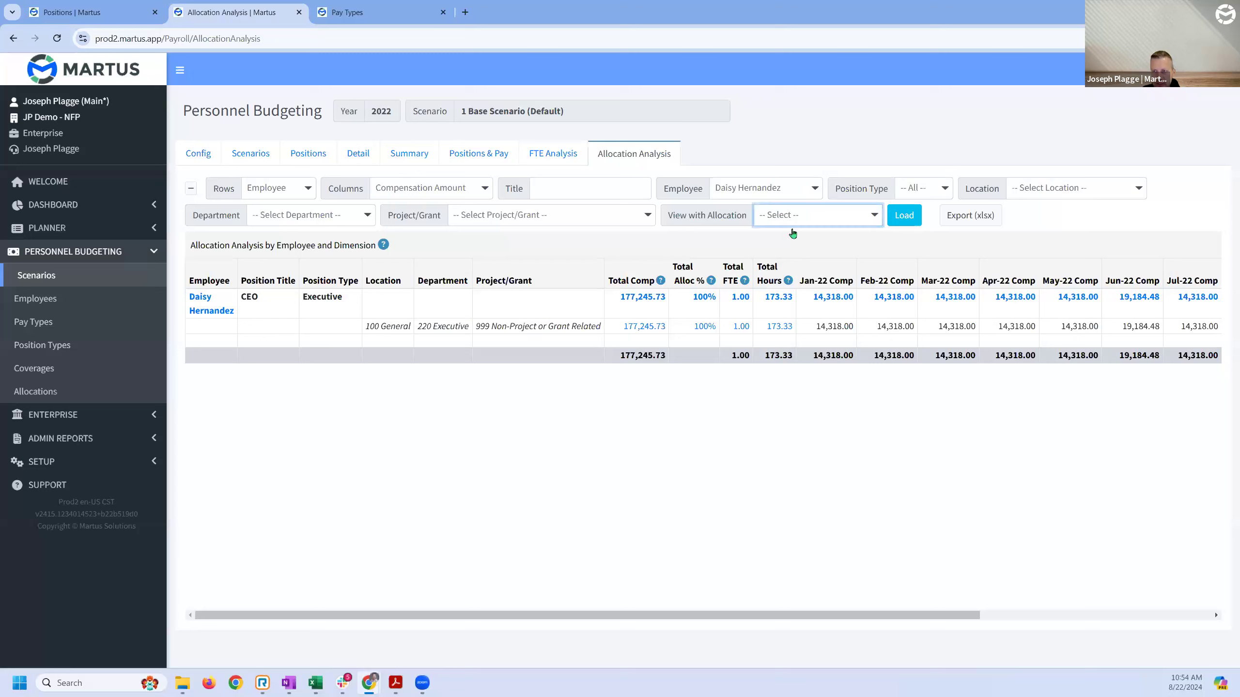
left_click(814, 317)
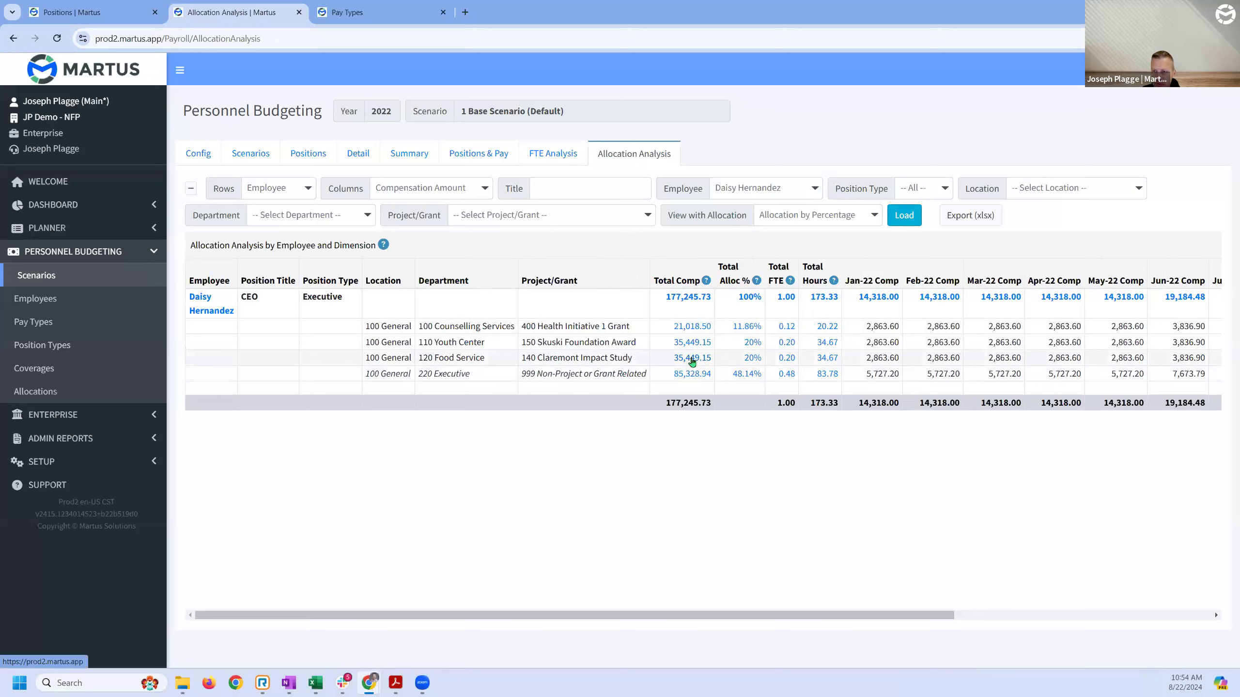
scroll(691, 361, "right", 6)
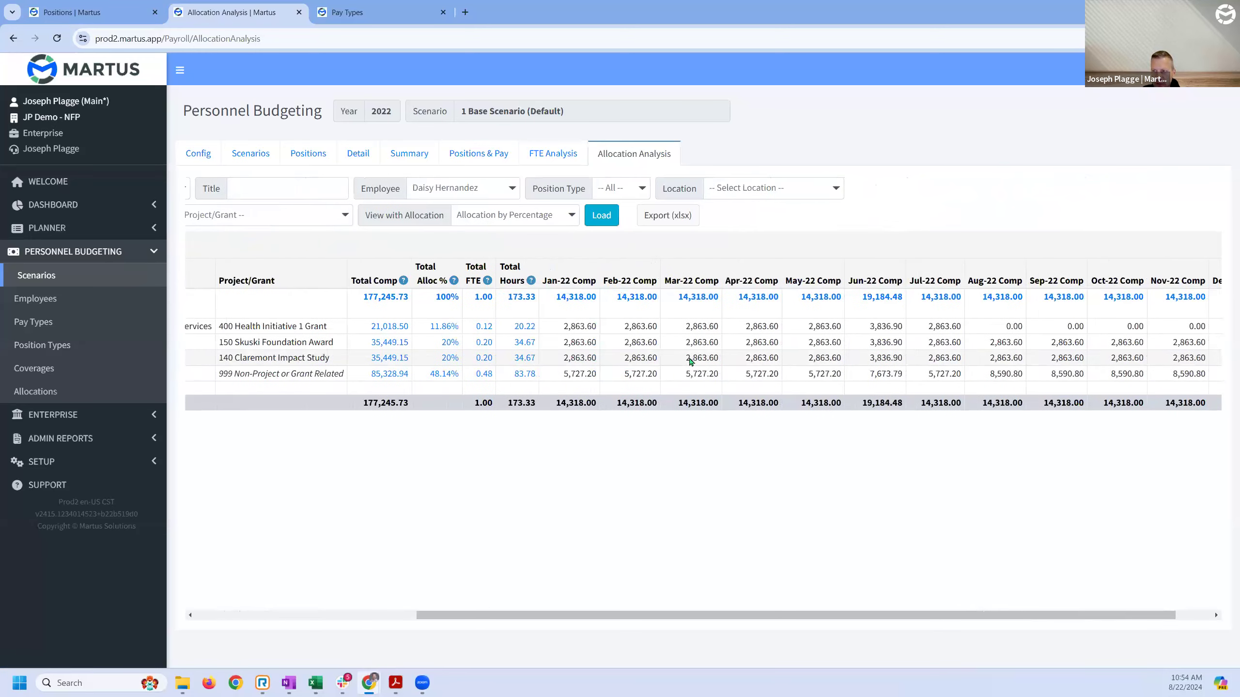
double_click(1008, 329)
double_click(1071, 327)
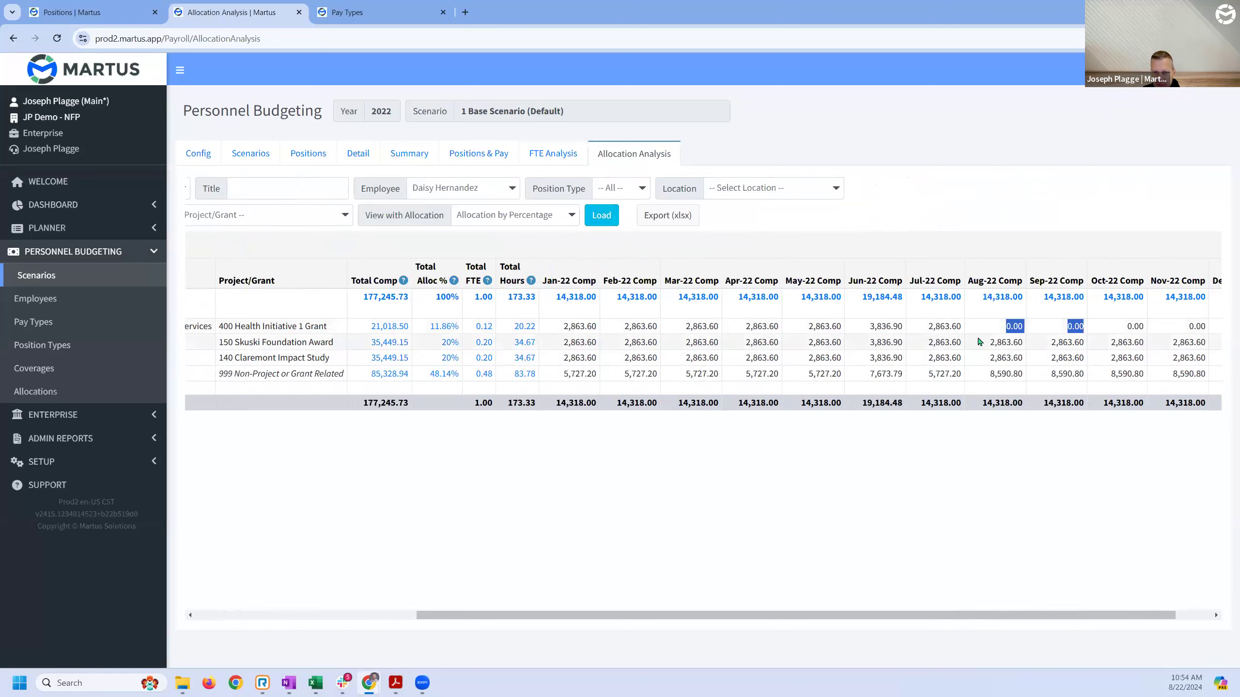
scroll(781, 332, "left", 5)
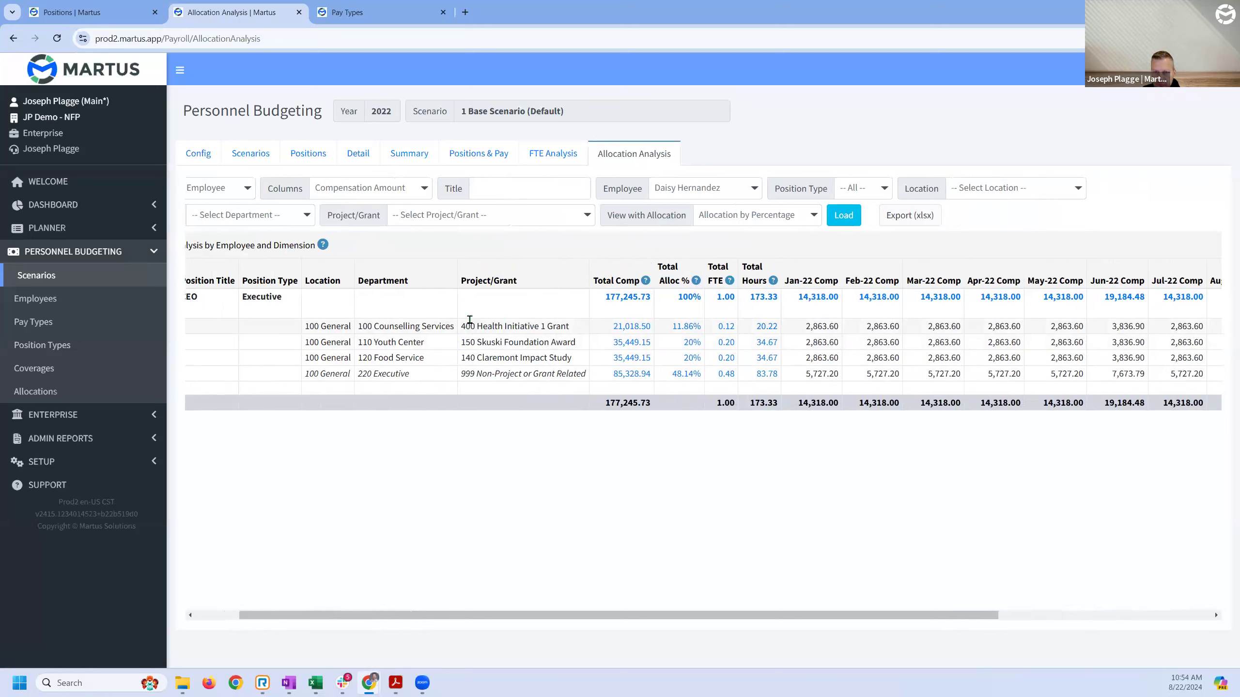
scroll(469, 320, "left", 1)
- Open the personnel budget Summary and examine which existing budgets it can be posted to, leaving the budget unselected
left_click(418, 162)
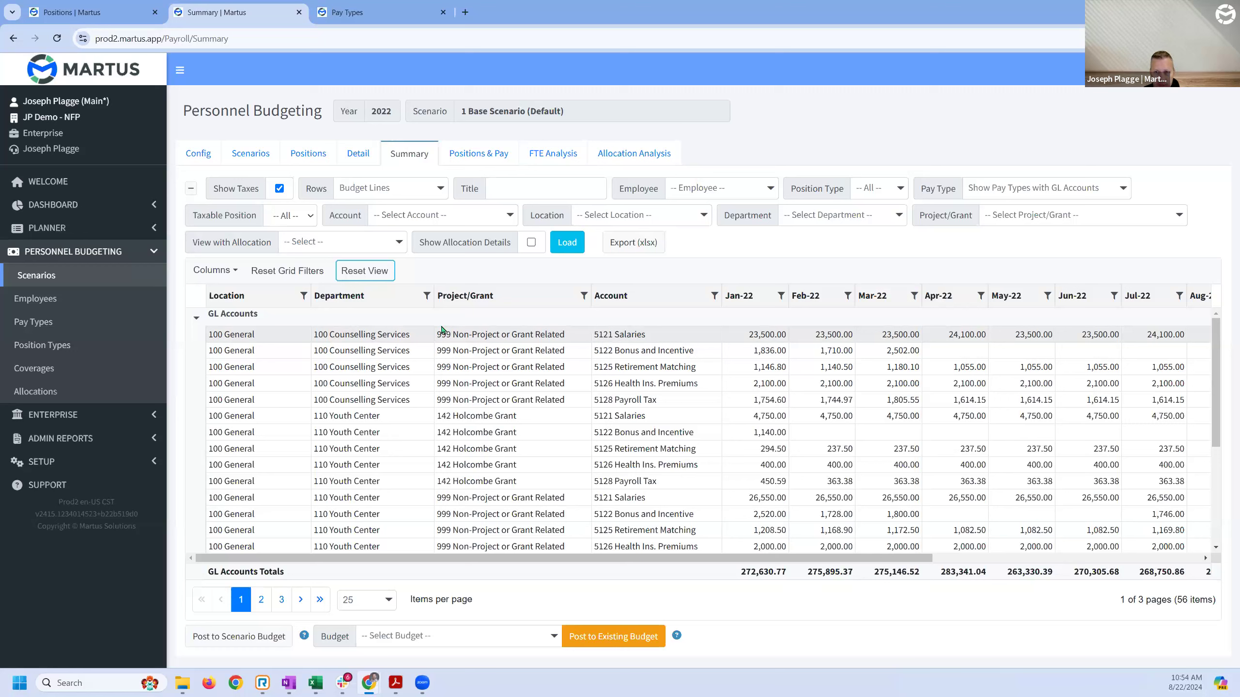
left_click_drag(183, 111, 318, 111)
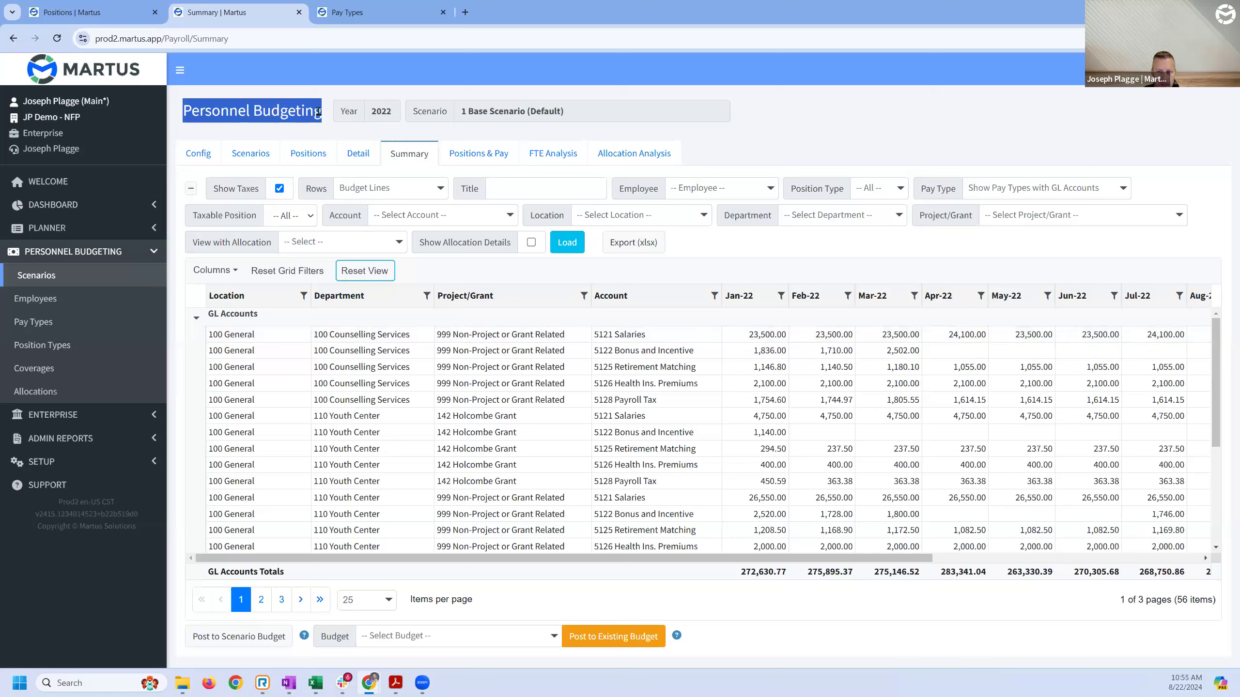
left_click(287, 133)
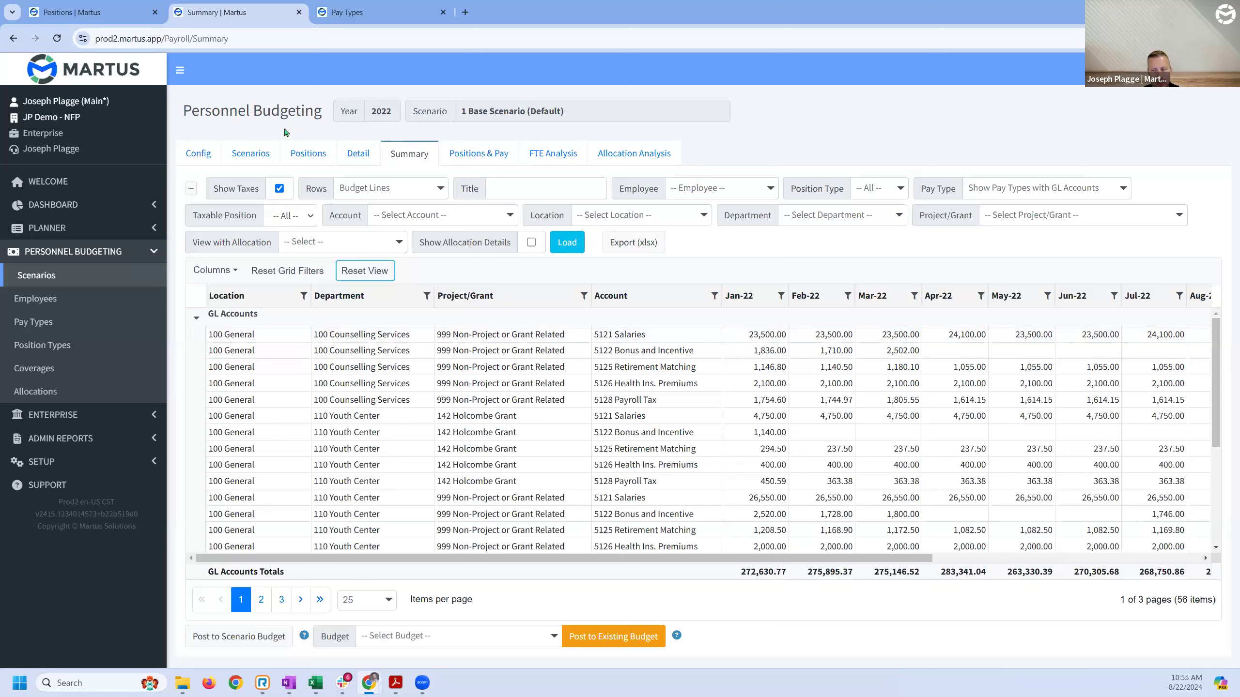
left_click(494, 636)
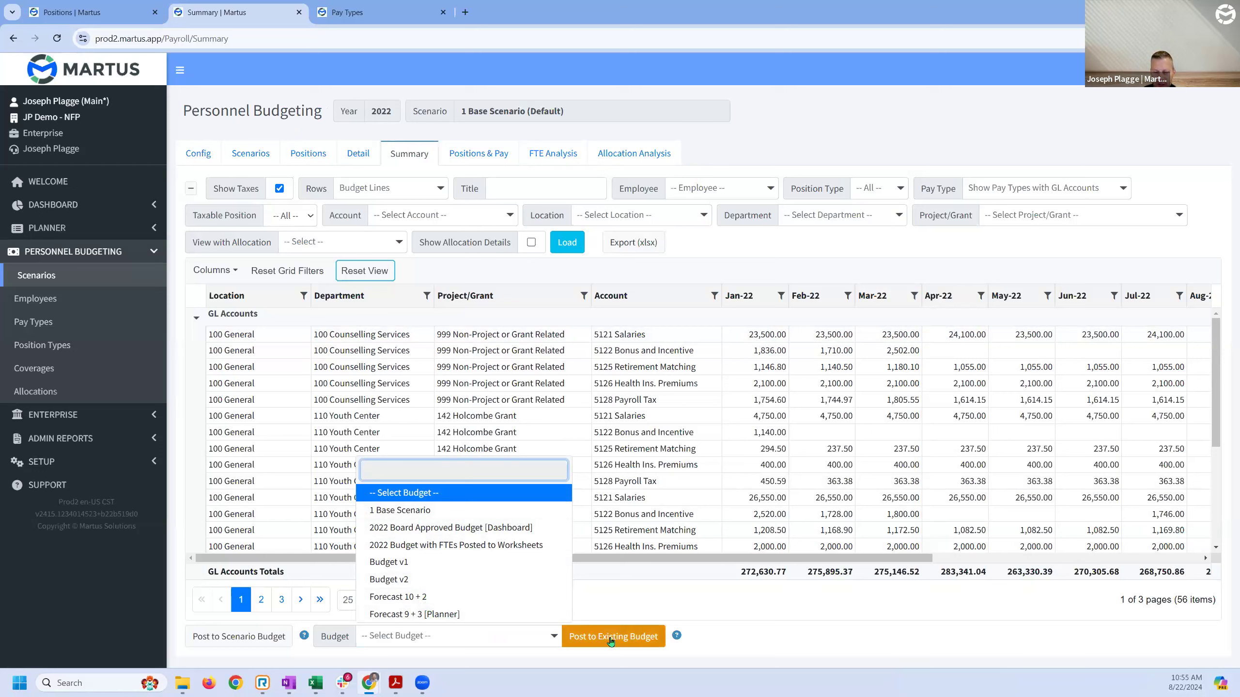
left_click(640, 593)
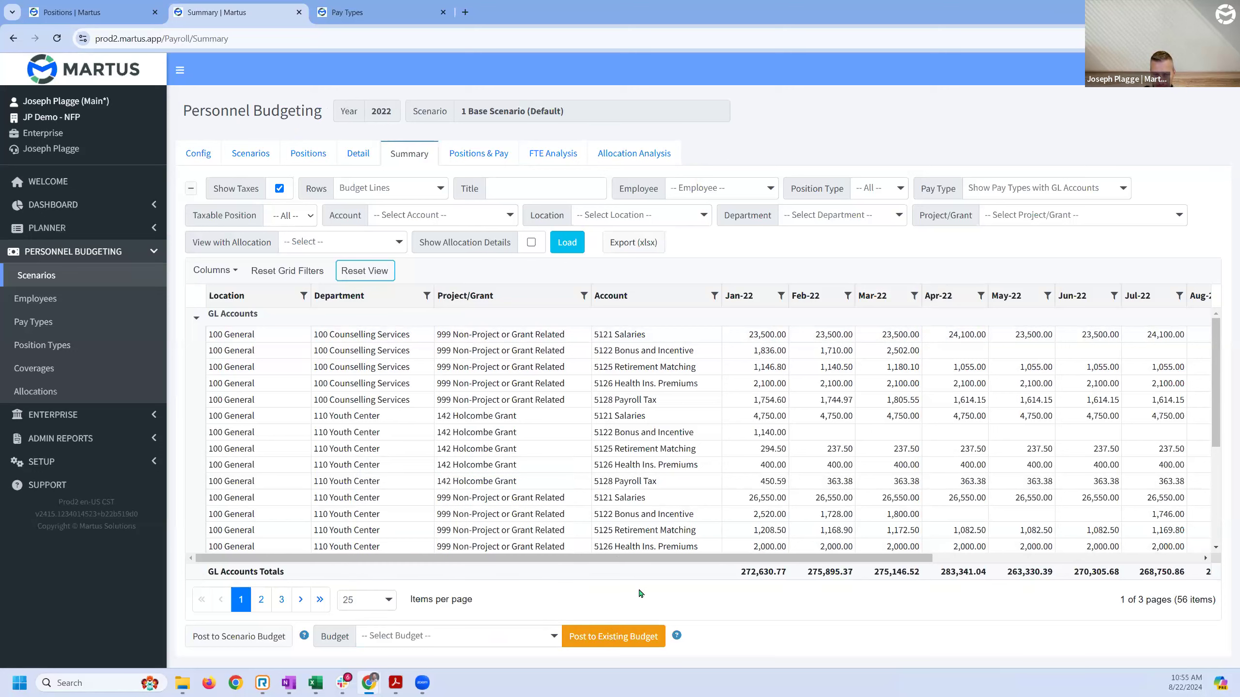